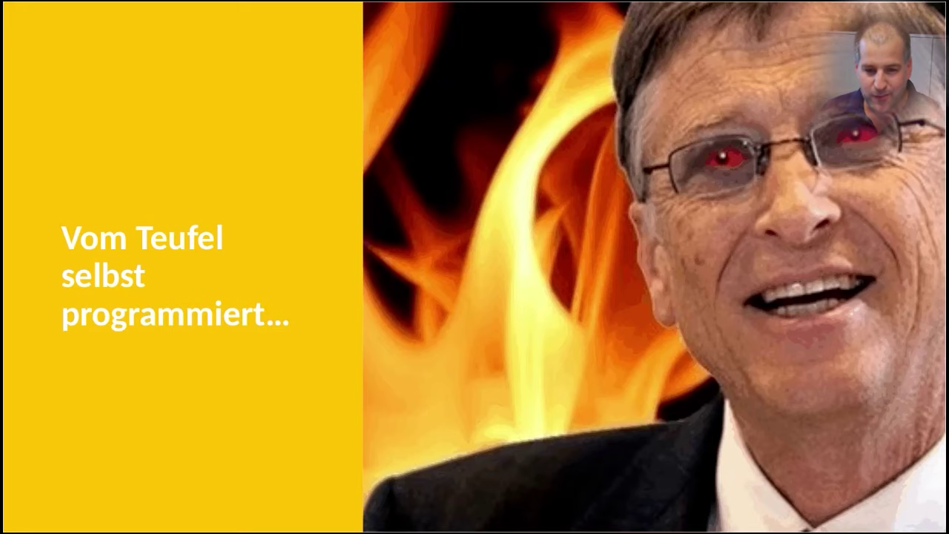
key(Right)
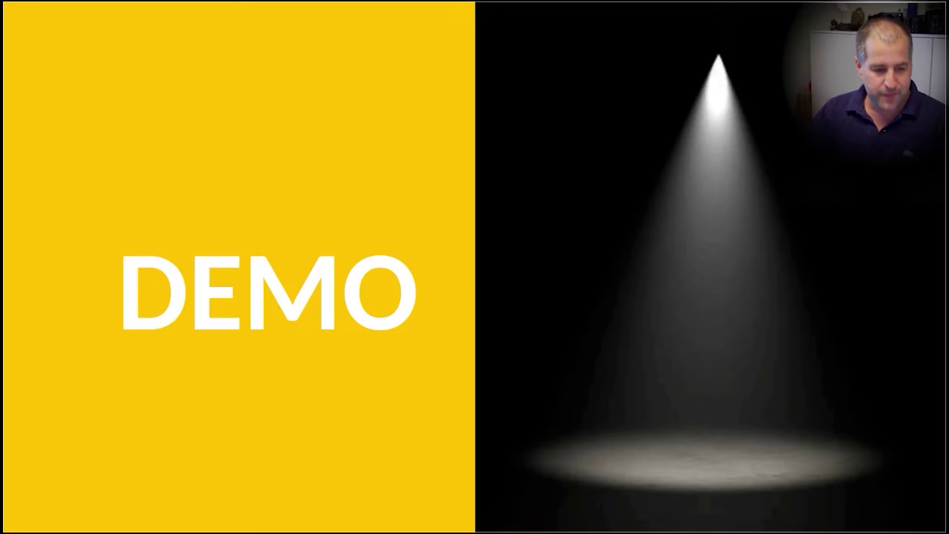
key(alt+Tab)
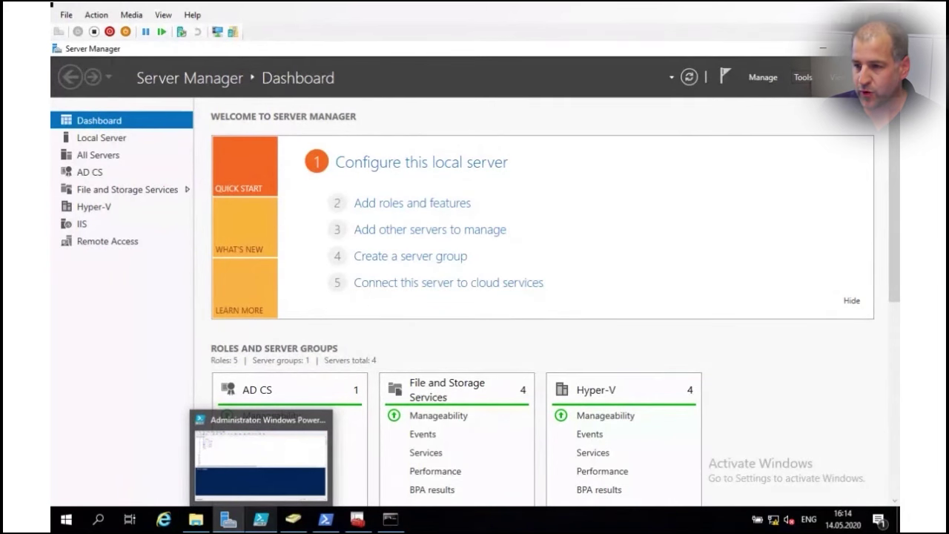
- Open the Certification Authority console in a maximized window and show the Issued Certificates of RootCA
click(798, 80)
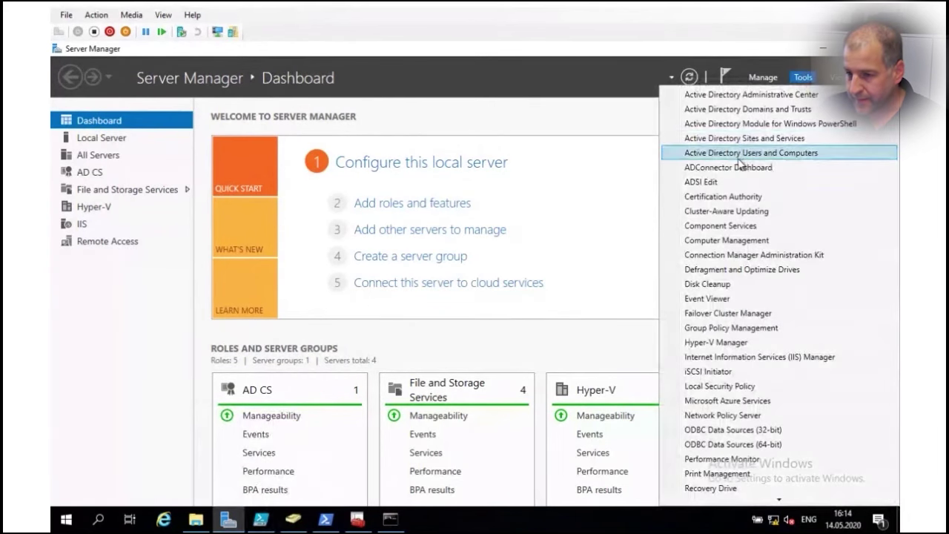
click(723, 197)
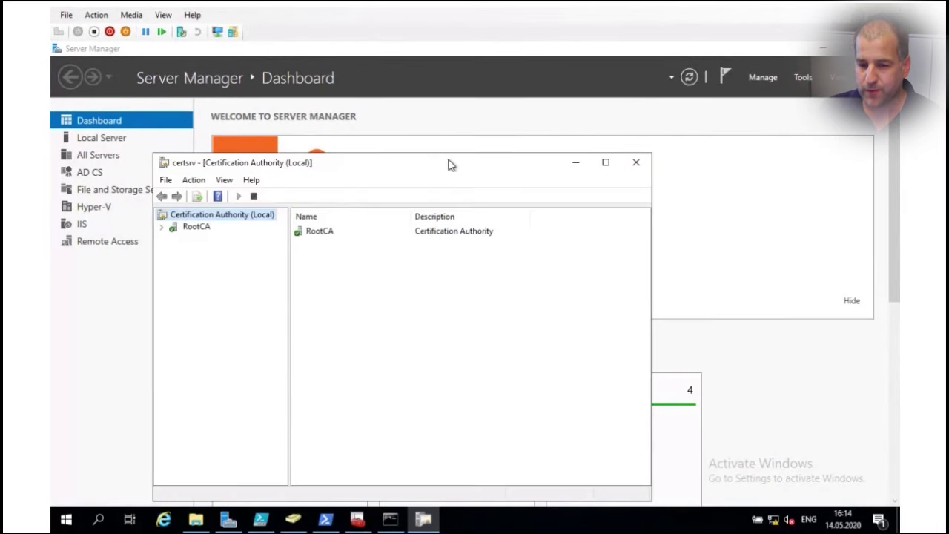
double_click(446, 166)
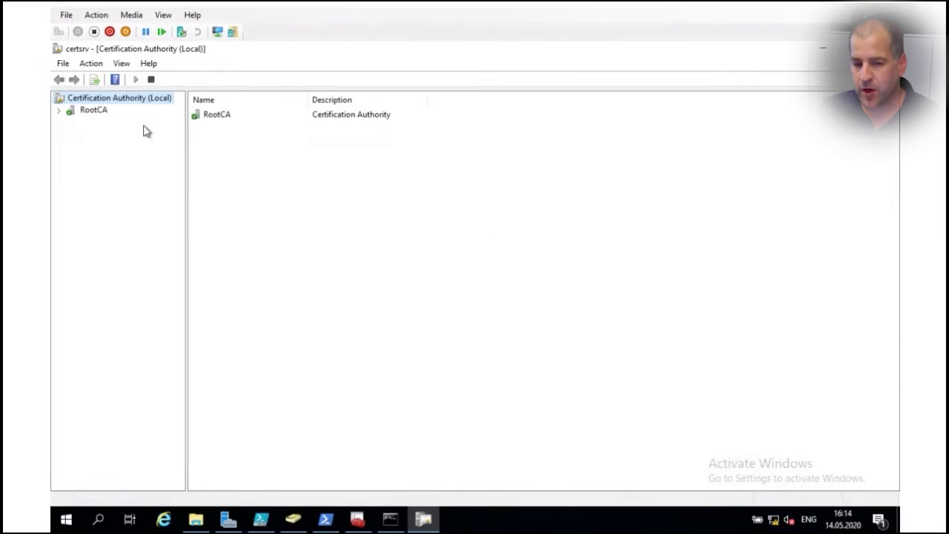
click(60, 111)
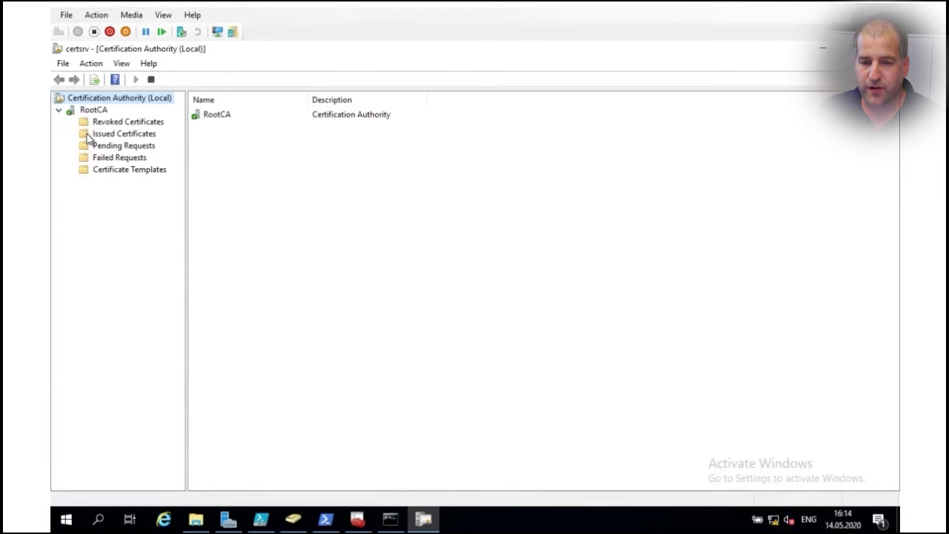
click(88, 136)
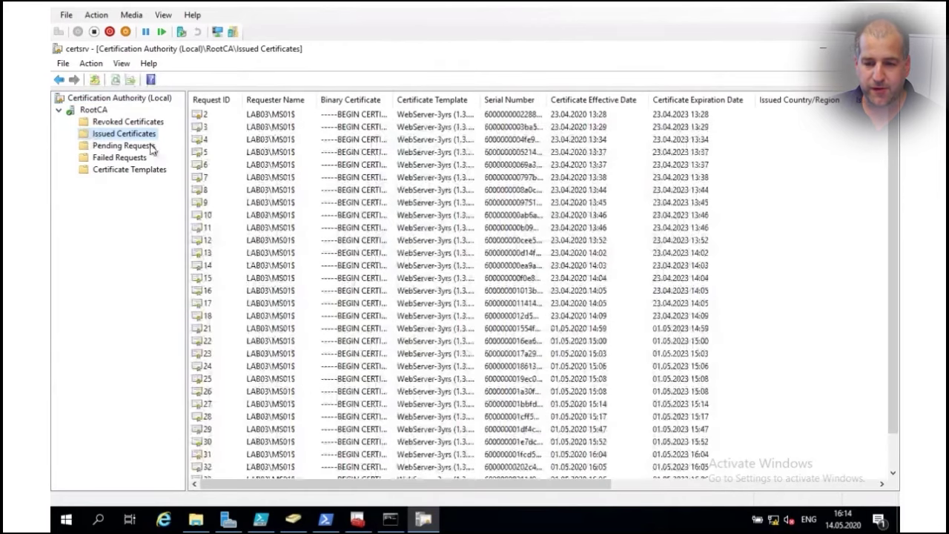
- Widen the console tree slightly and look through the issued certificates down to the end of the list
drag(186, 152, 197, 157)
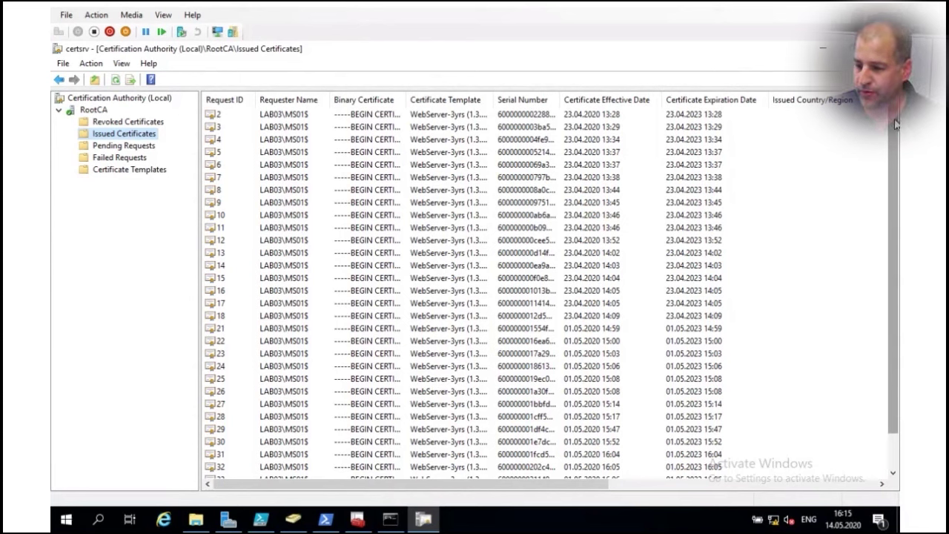
scroll(895, 174, down, 1)
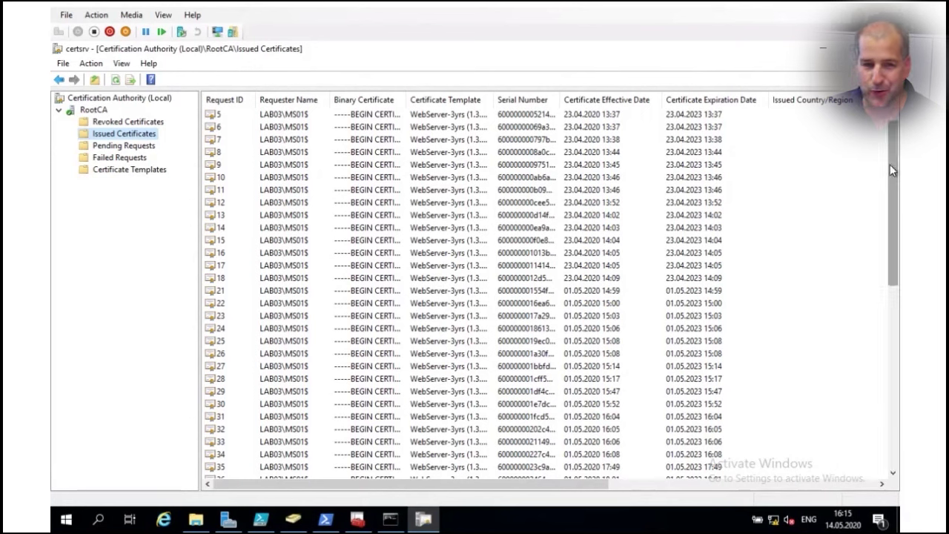
drag(891, 165, 885, 340)
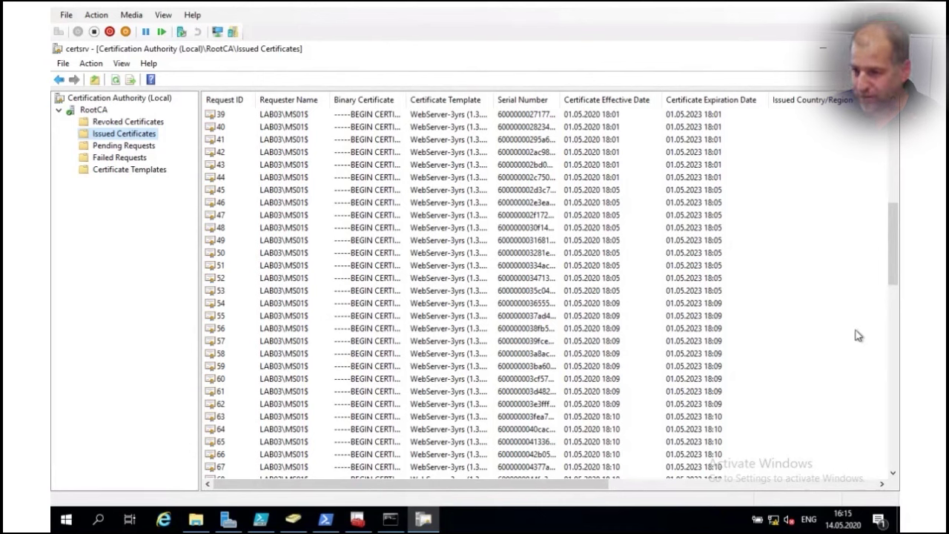
drag(891, 270, 892, 454)
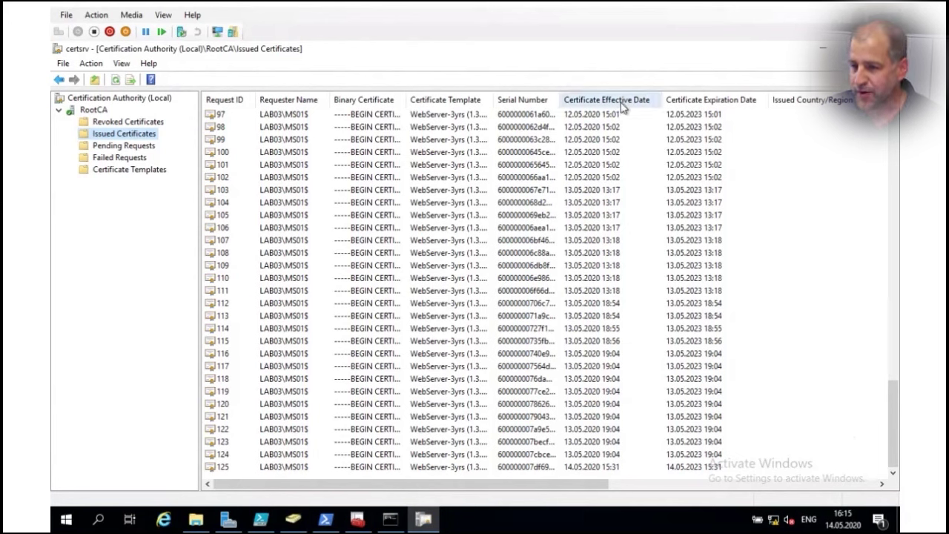
- Sort the issued certificates in ascending order by Certificate Expiration Date and browse the sorted list
click(705, 104)
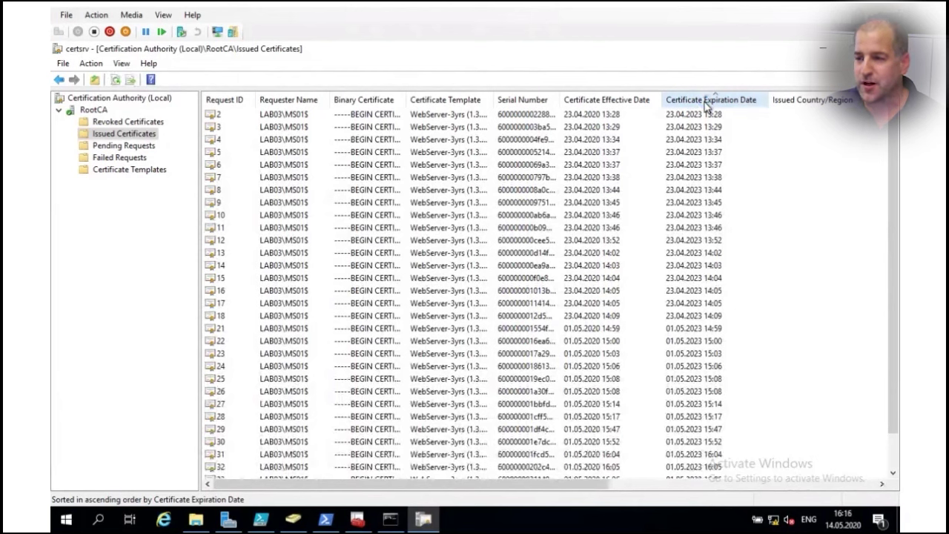
scroll(893, 156, down, 1)
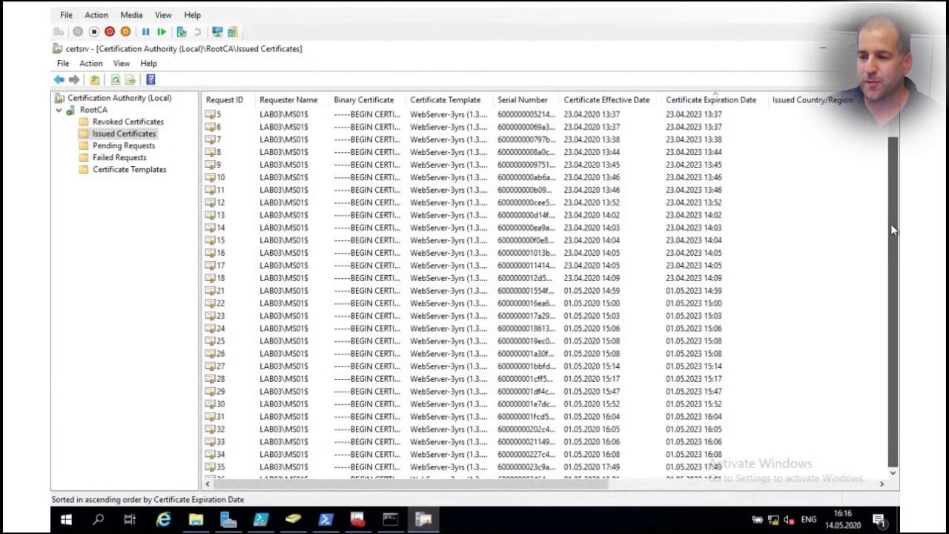
drag(893, 195, 880, 405)
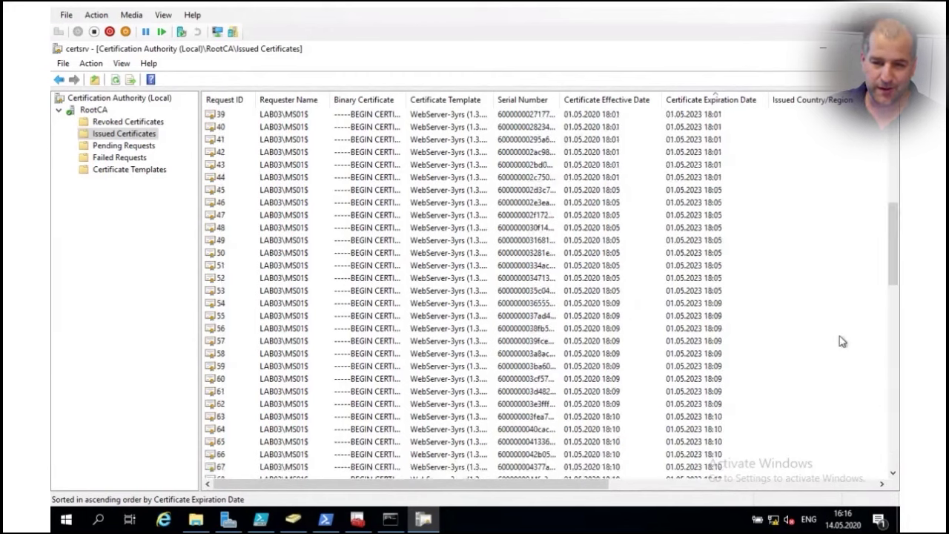
- View the Export List options for Issued Certificates and dismiss the dialog without saving a file
right_click(134, 133)
click(167, 176)
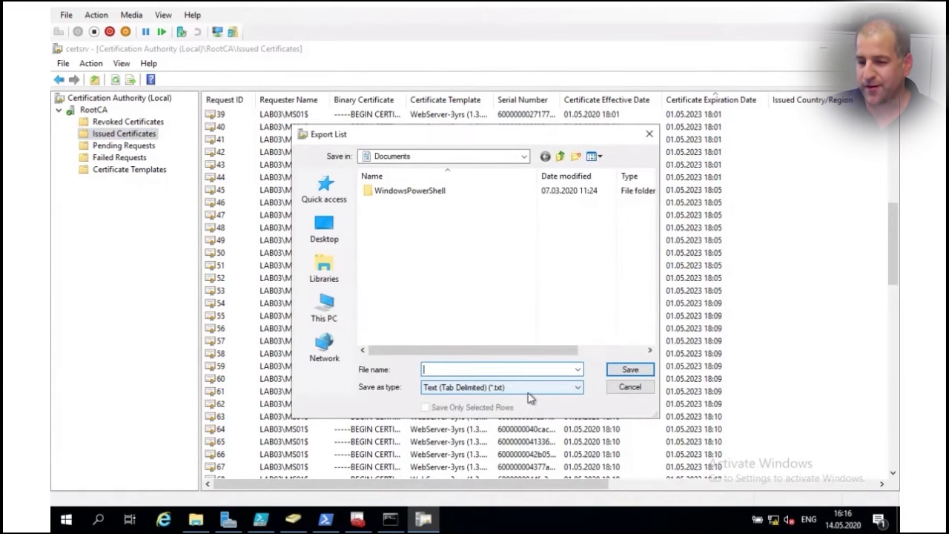
click(615, 393)
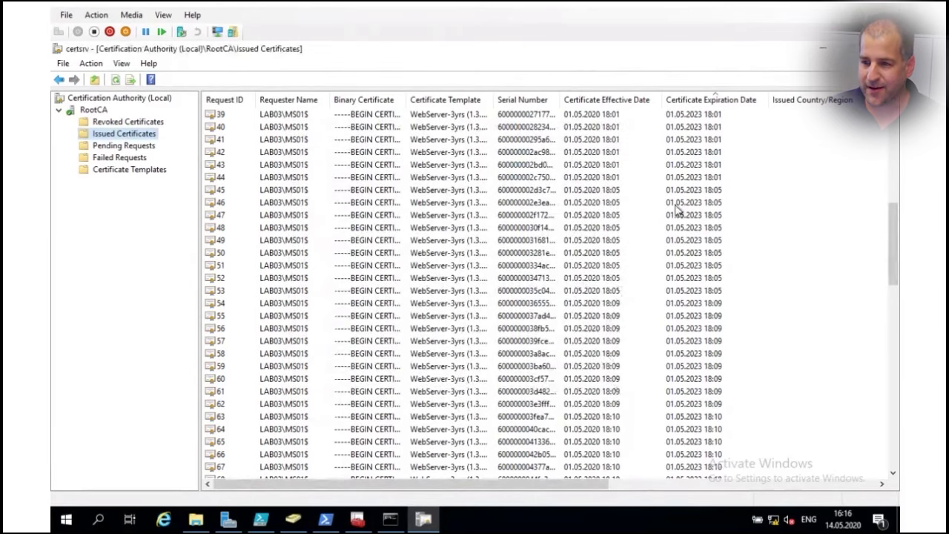
- Minimize the certificate console, bring up the Command Prompt maximized, and run certutil -view to dump the CA database
click(821, 48)
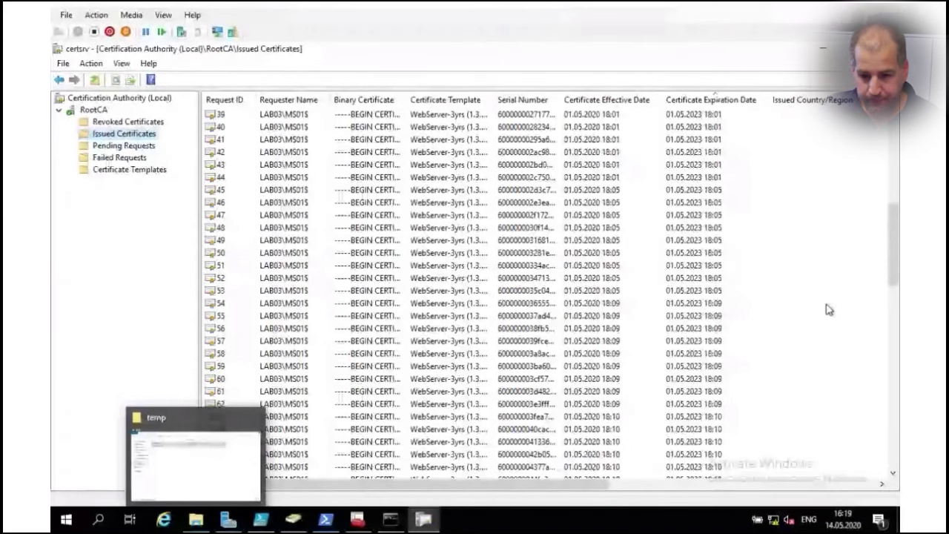
click(823, 47)
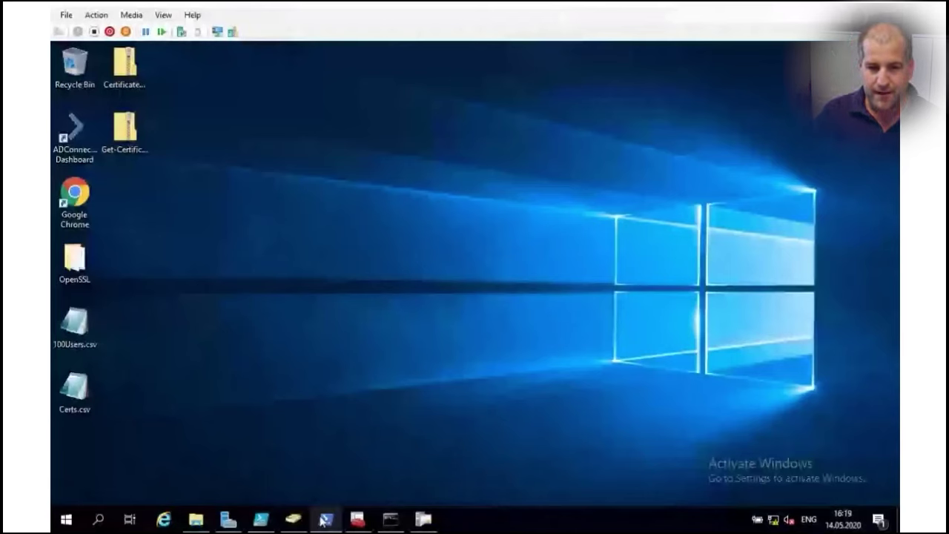
click(390, 519)
double_click(401, 109)
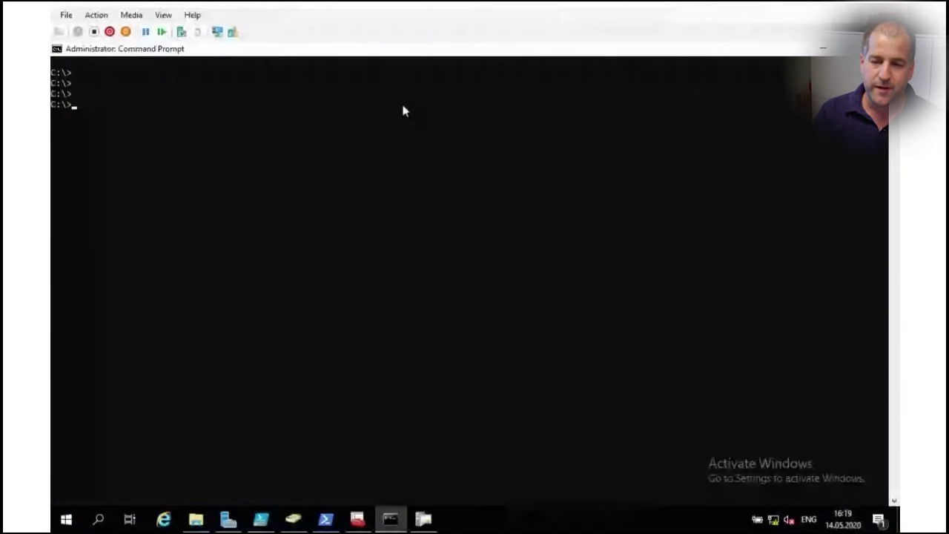
text(certutil -view)
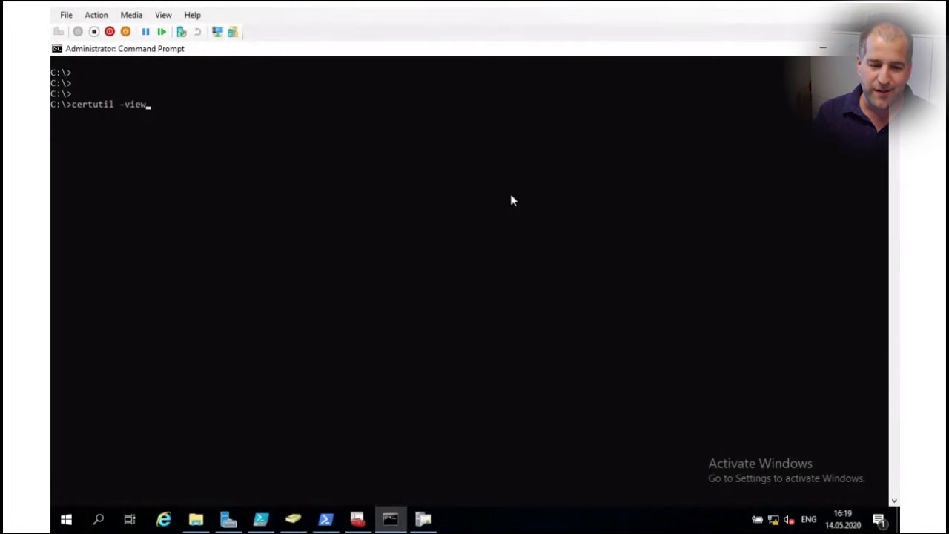
key(Return)
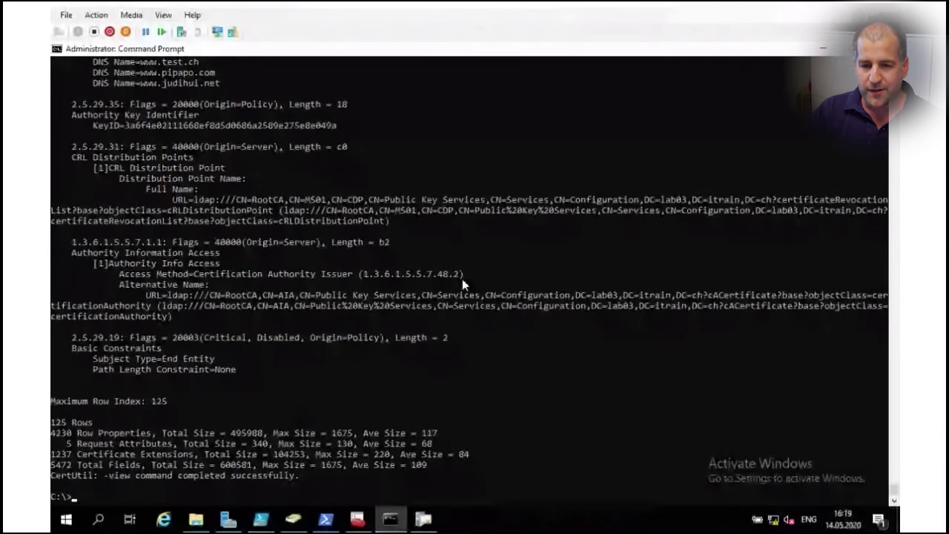
- Examine the certutil output of the last certificate from its extensions back to its request fields, highlighting the Request Country/Region value
scroll(462, 279, up, 11)
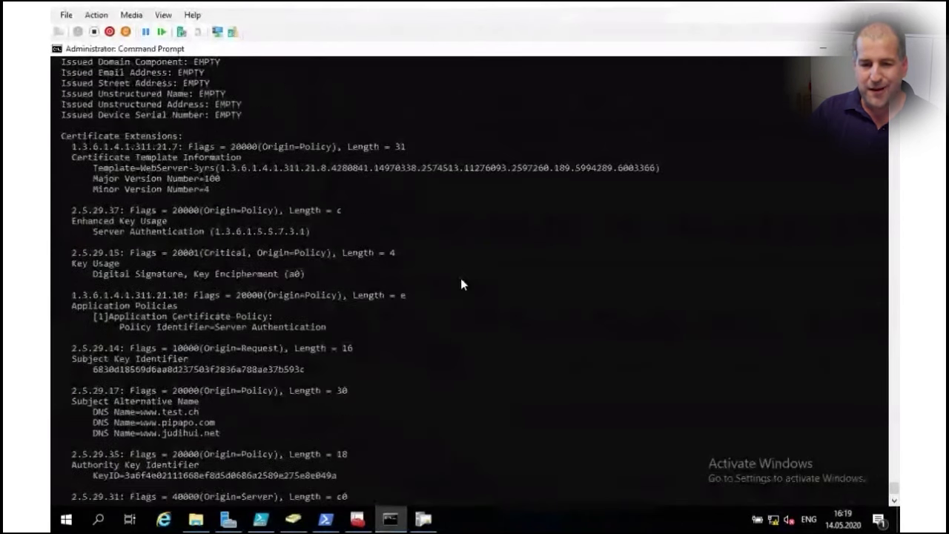
scroll(460, 278, up, 13)
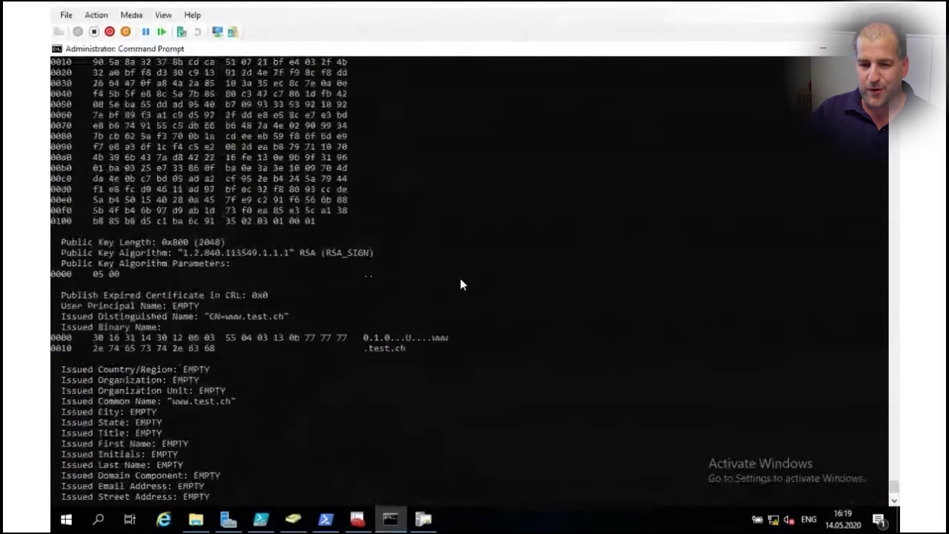
scroll(460, 284, up, 12)
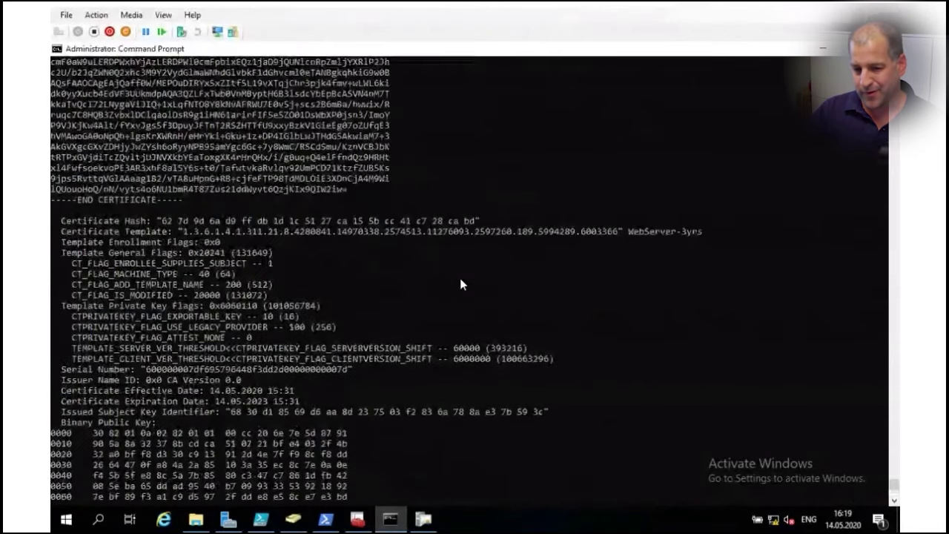
scroll(460, 281, up, 8)
scroll(459, 281, up, 10)
scroll(460, 281, up, 1)
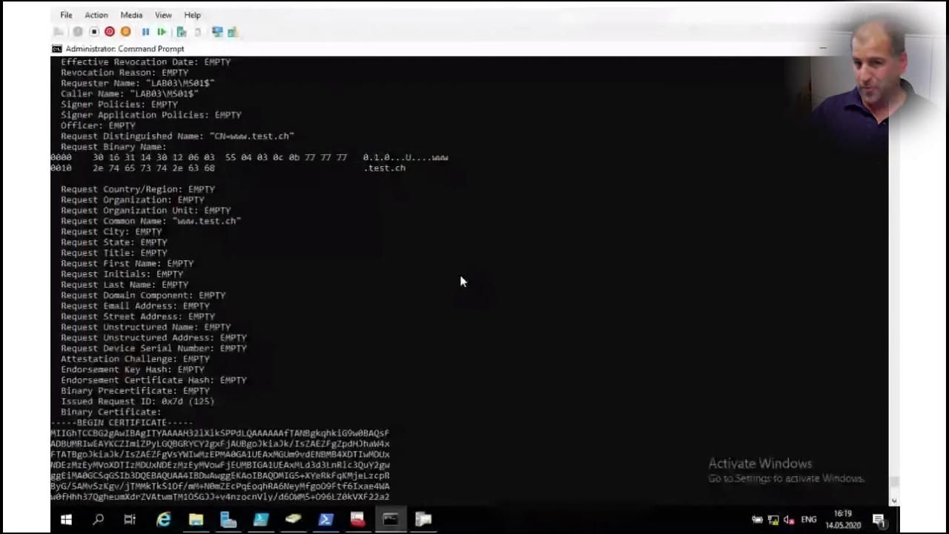
scroll(460, 281, up, 1)
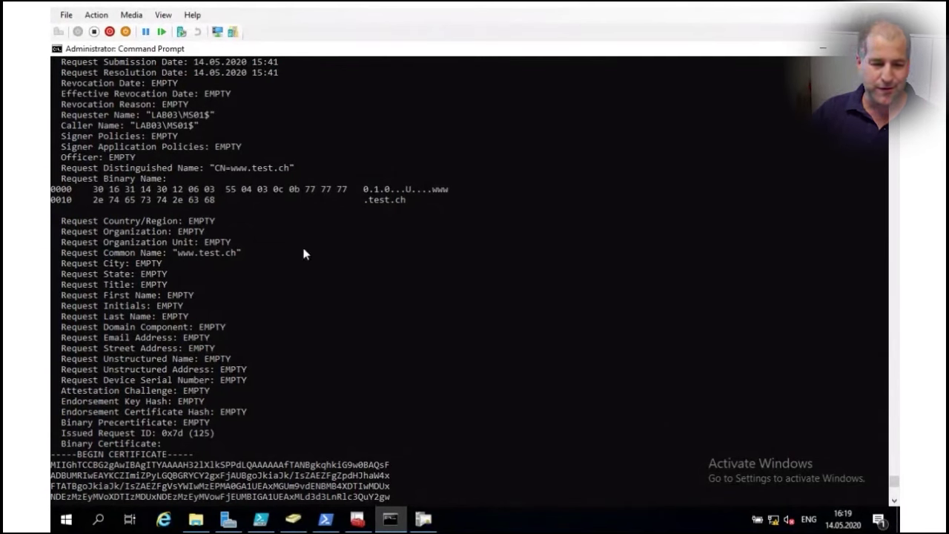
drag(61, 225, 214, 234)
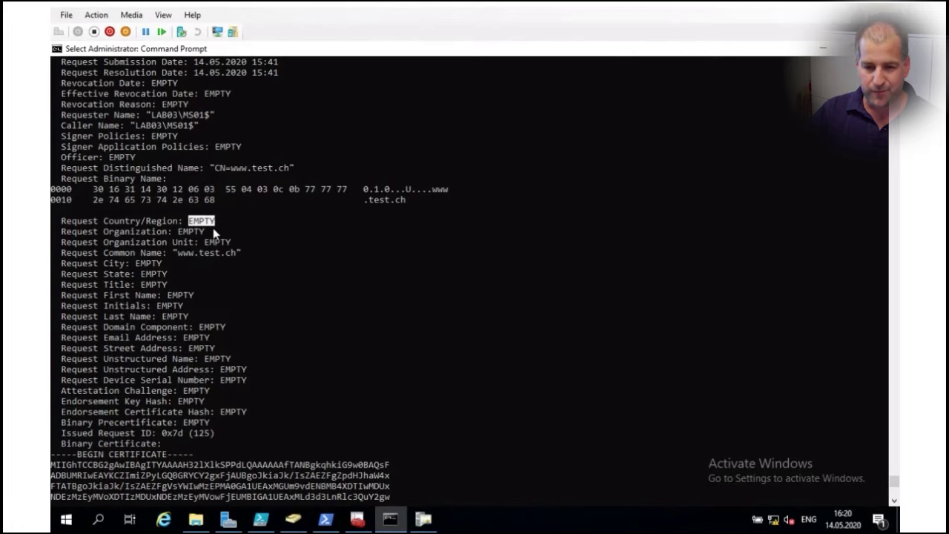
right_click(214, 235)
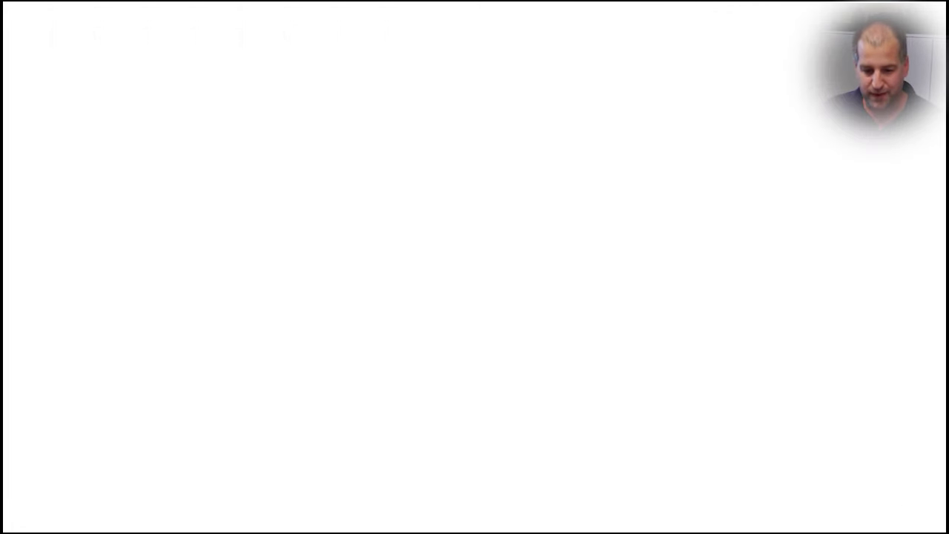
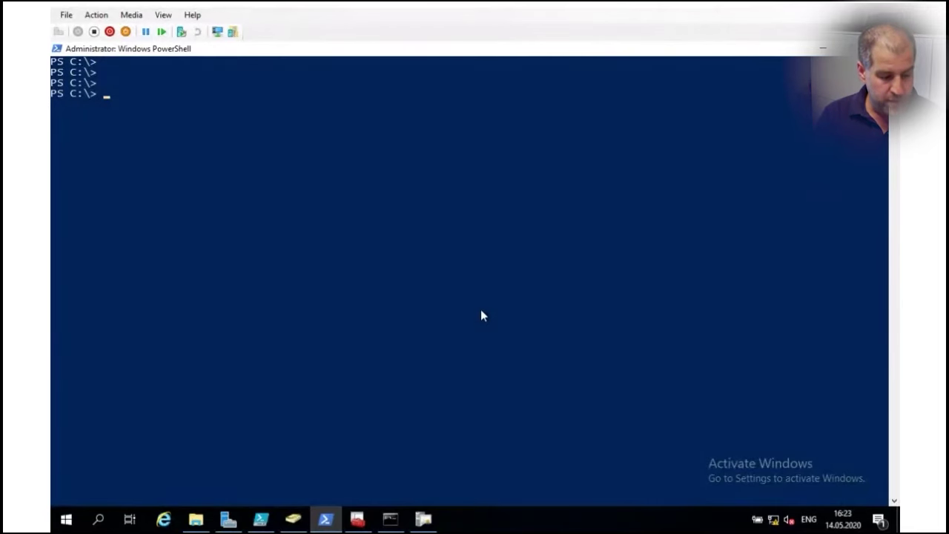
- Run Get-IssuedCertificate | Out-GridView in PowerShell and maximize the resulting grid window
text(get-is)
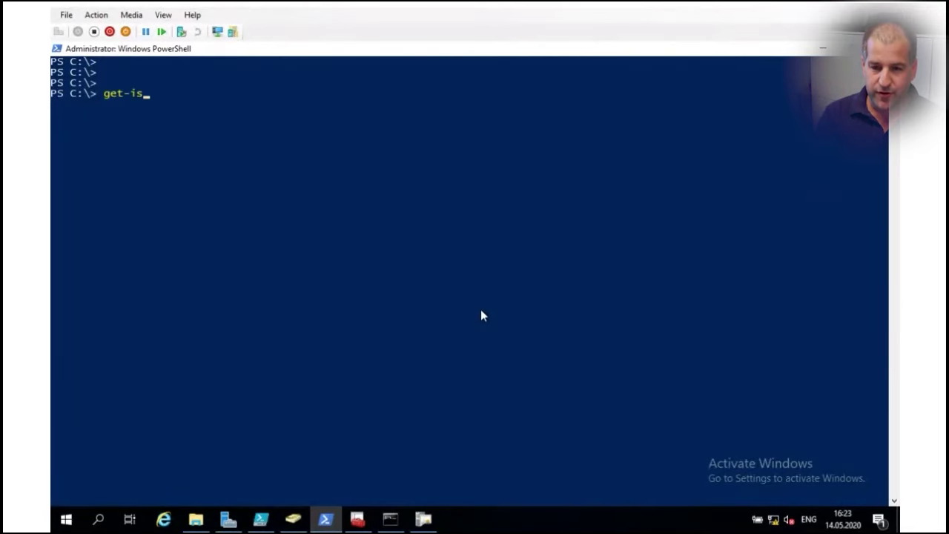
text(suedcer)
key(Tab)
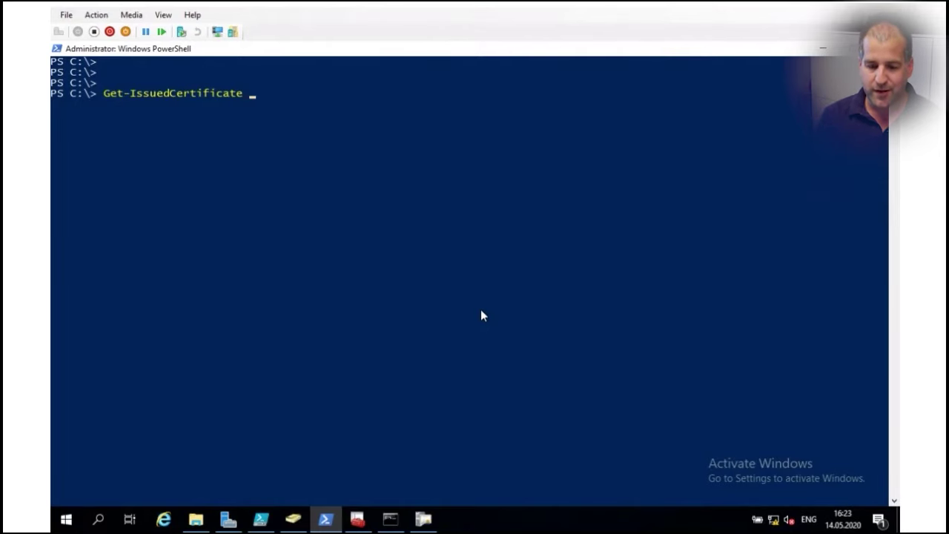
text(| Out-gri)
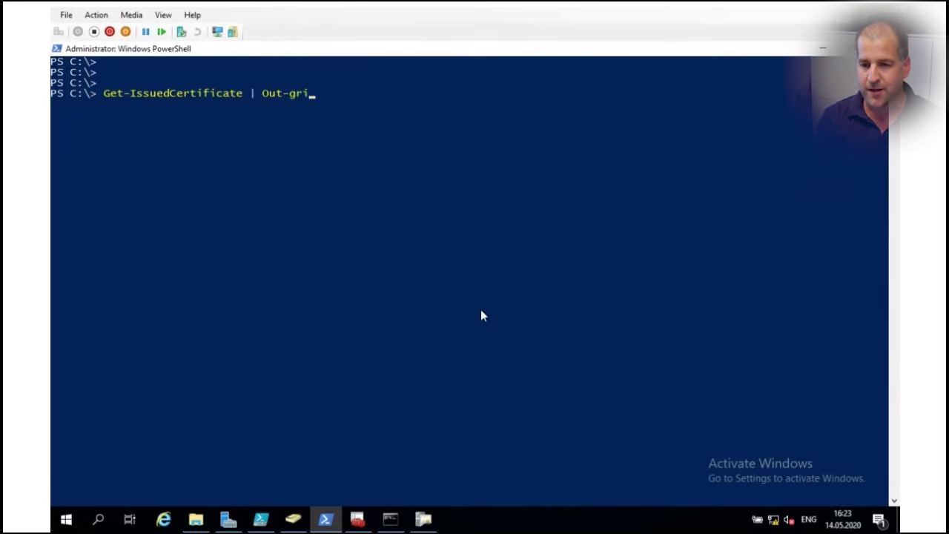
key(Tab)
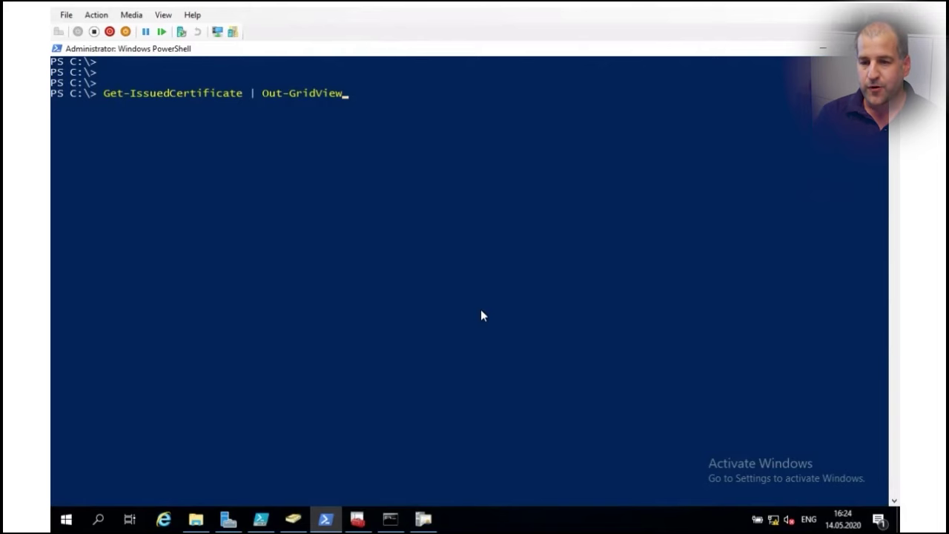
key(Return)
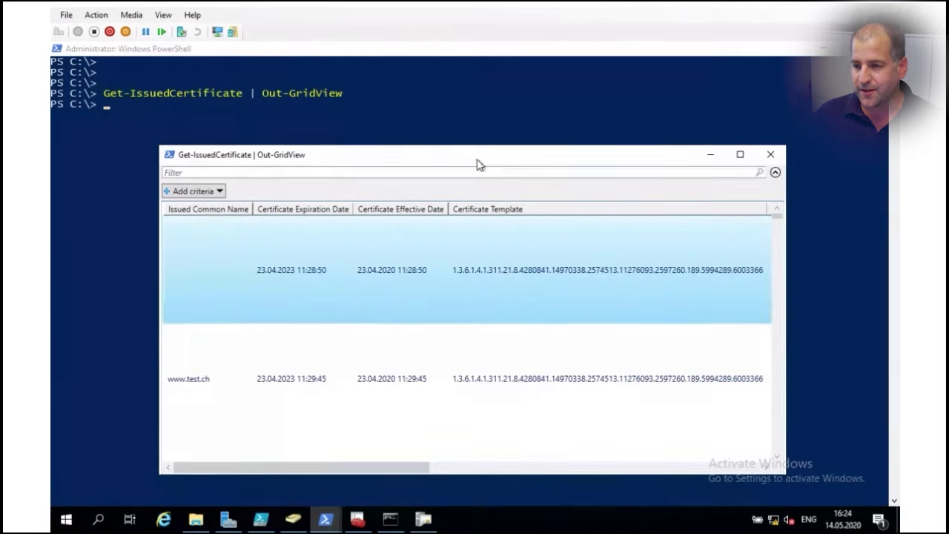
double_click(480, 159)
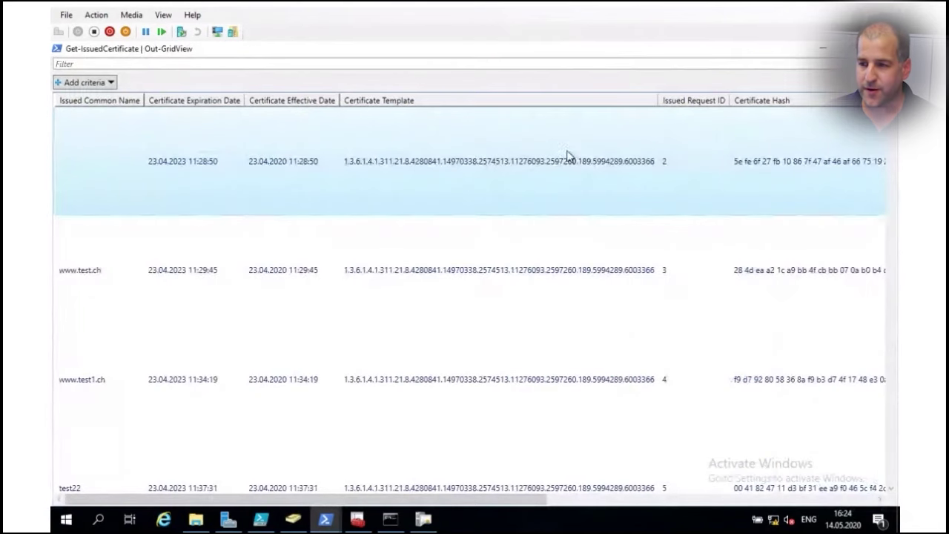
- Examine the issued certificates grid across to the Binary Certificate column, select all rows, and close the grid window
click(887, 120)
drag(894, 117, 891, 195)
drag(528, 499, 846, 512)
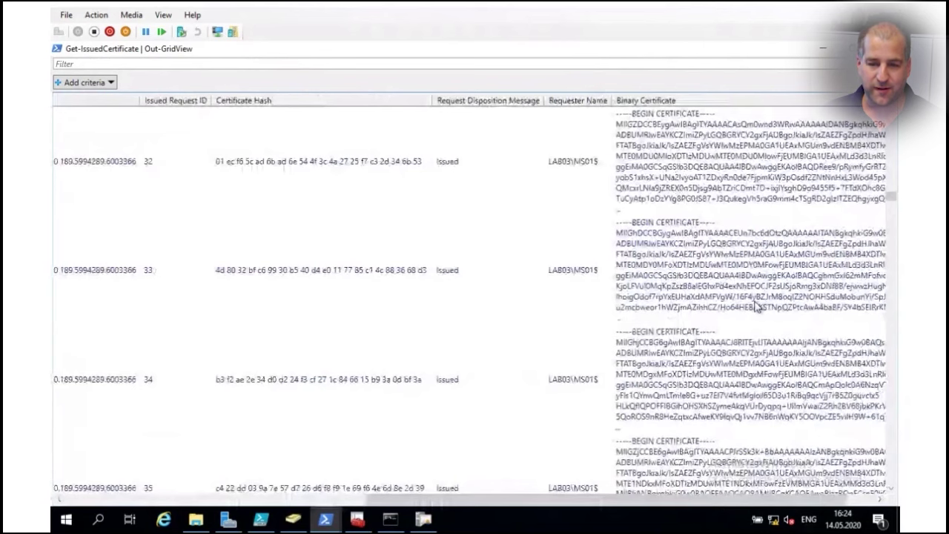
click(654, 145)
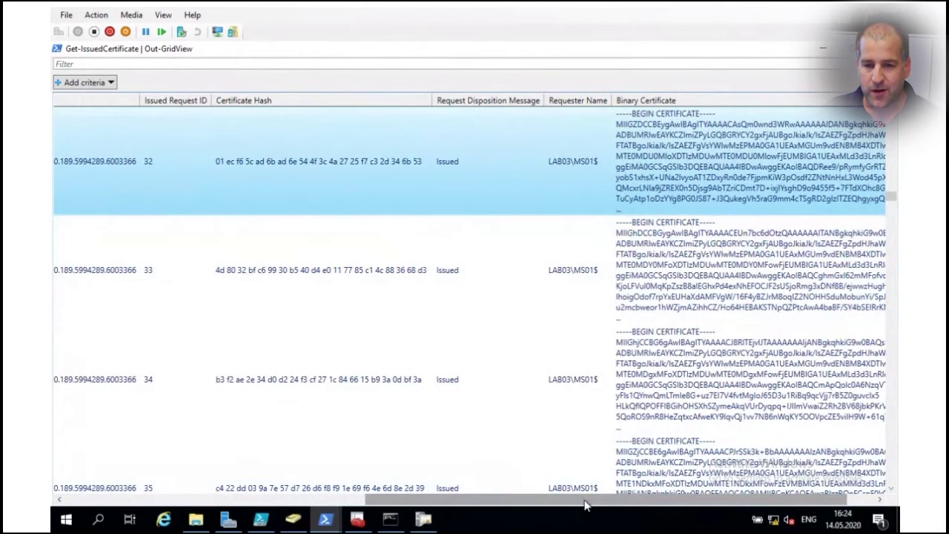
drag(583, 500, 363, 509)
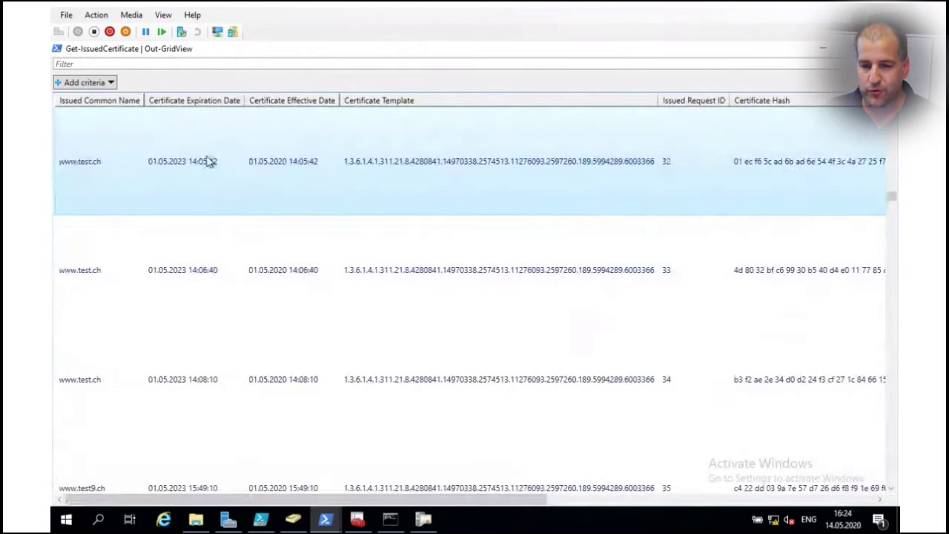
key(ctrl+a)
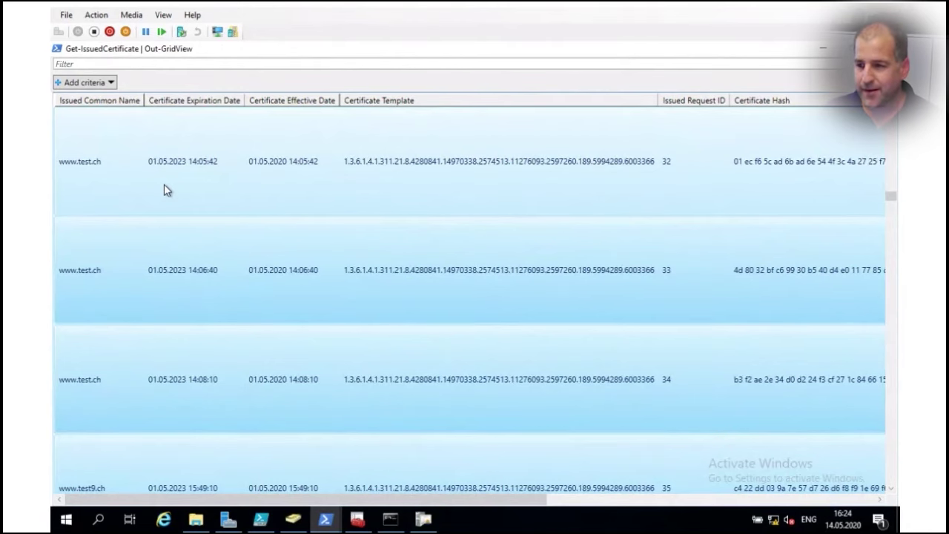
click(882, 48)
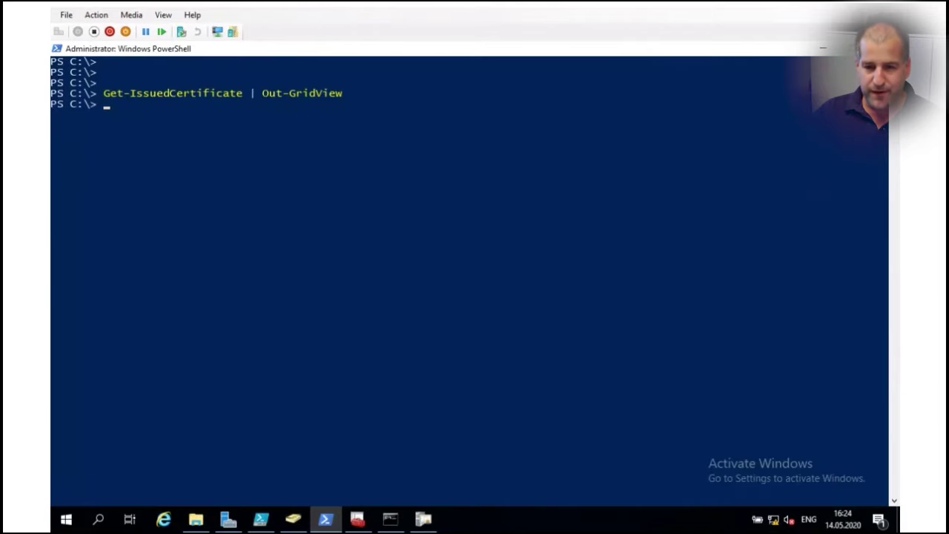
- Run Get-IssuedCertificate -ExpireInDays 30 | Out-GridView to query certificates expiring within 30 days
key(Up)
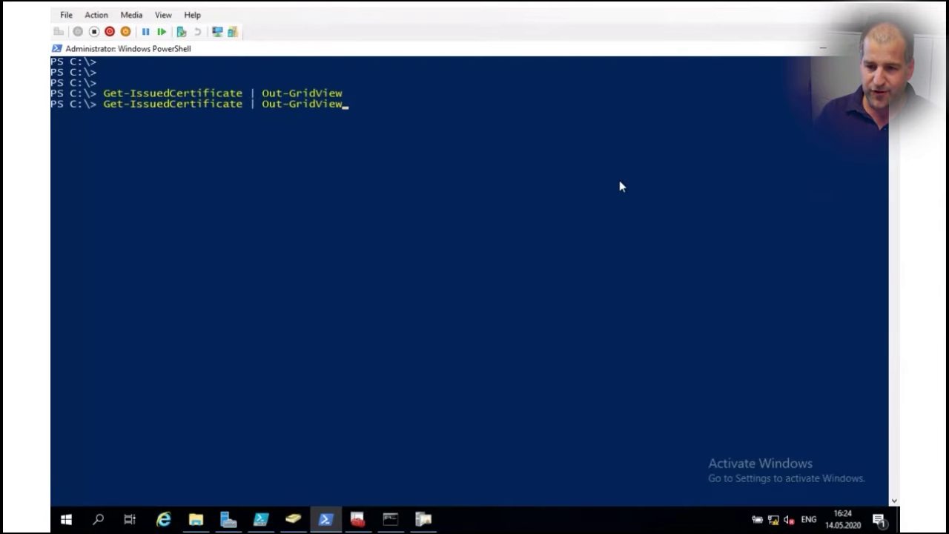
key(Left)
key(Left)
key(Left)
key(Left)
key(Left)
key(Left)
key(Left)
key(Left)
key(Left)
key(Left)
key(Left)
key(Left)
key(Left)
key(Left)
key(Left)
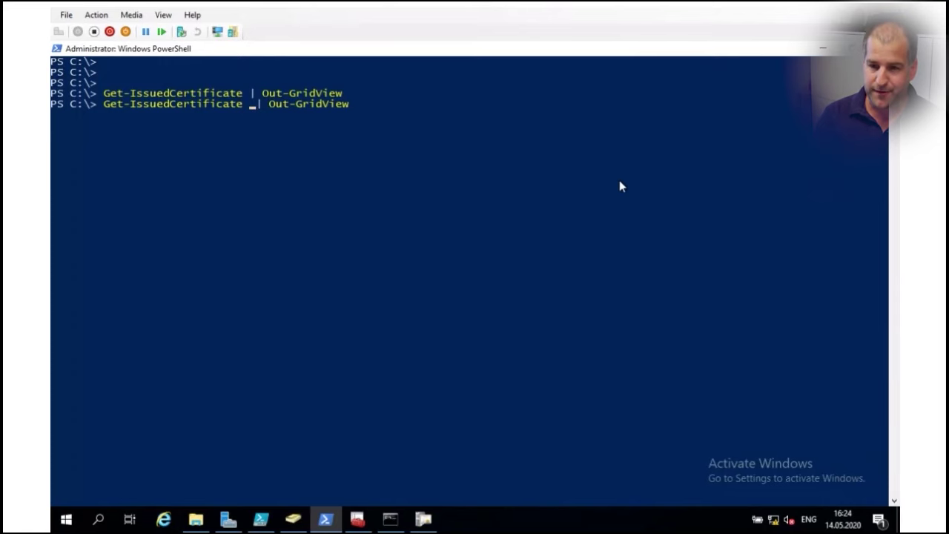
text(-)
key(Tab)
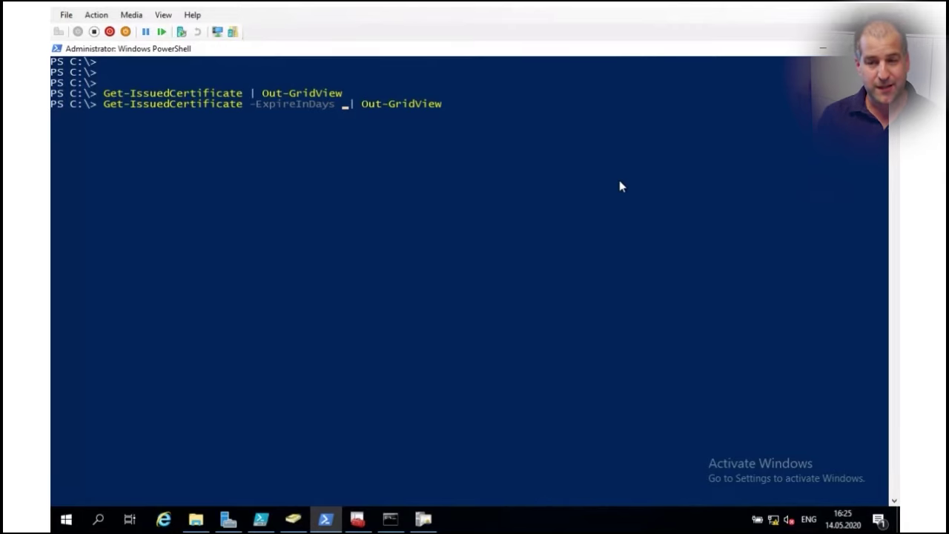
text(30)
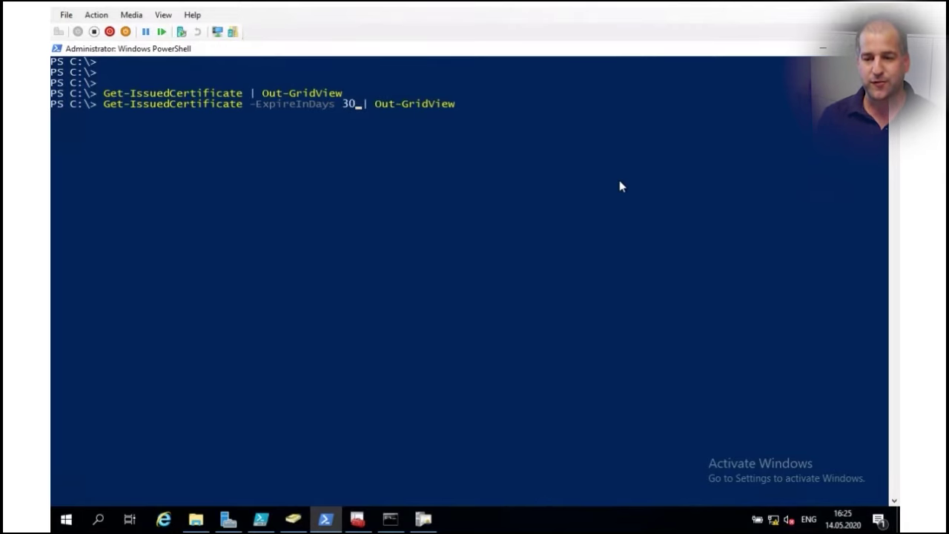
key(Return)
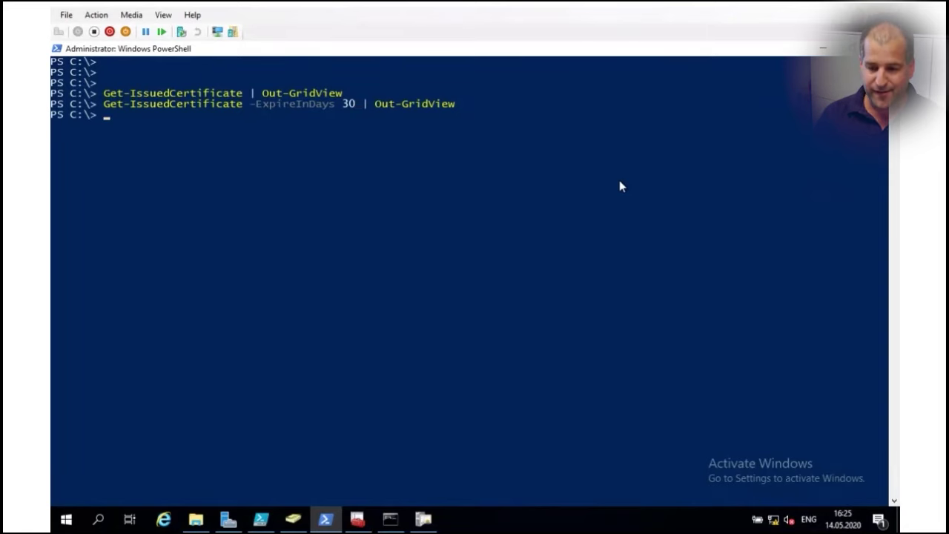
- Rerun the expiring-certificates query with -ExpireInDays 1300 piped to Out-GridView, and close the resulting grid window
key(Up)
key(Left)
key(Left)
key(Left)
key(Left)
key(Left)
key(Left)
key(Left)
key(Left)
key(Left)
key(Left)
key(Left)
key(Left)
key(Left)
key(Left)
key(Left)
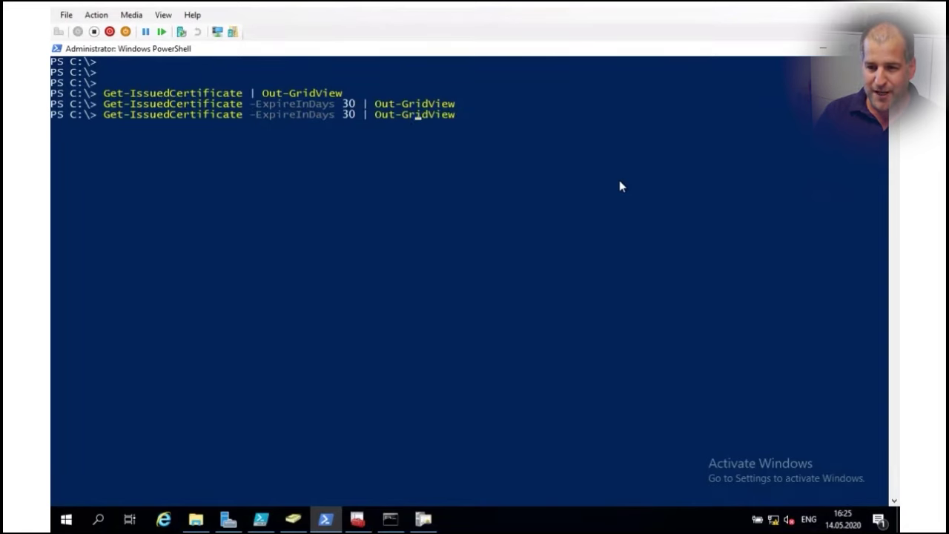
key(BackSpace)
key(BackSpace)
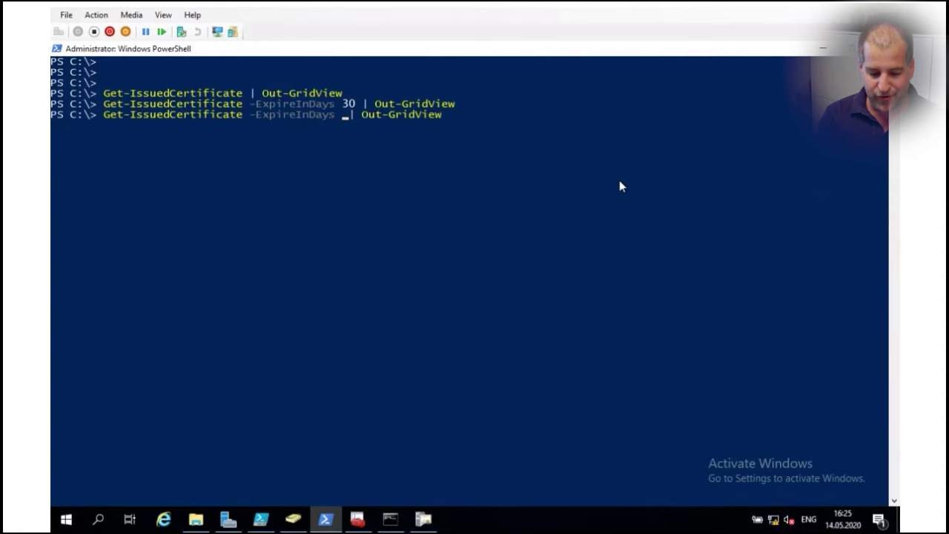
text(1300)
key(Return)
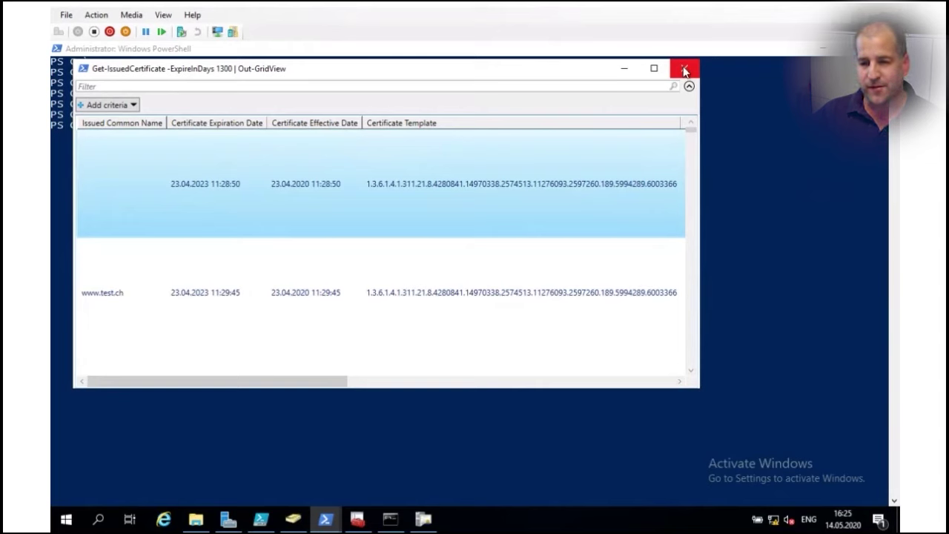
click(684, 68)
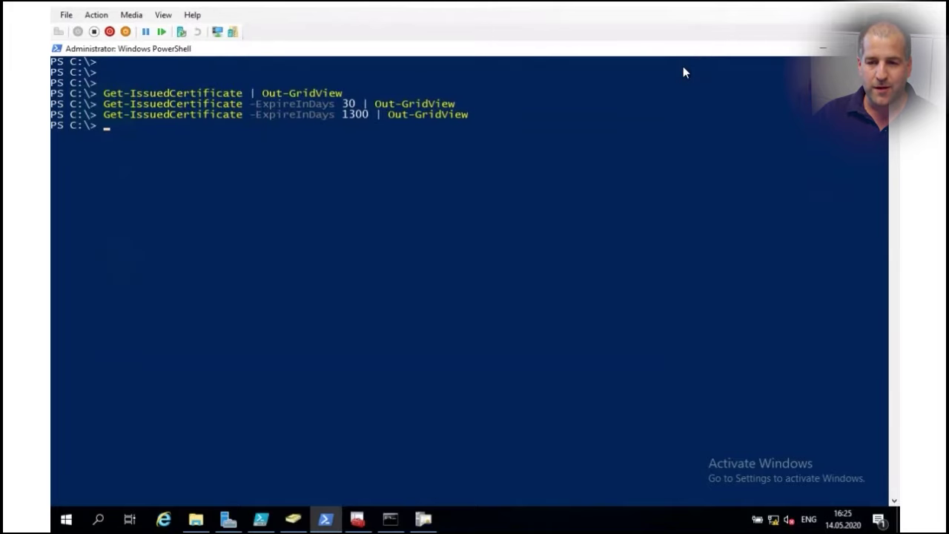
- Store the 30-day query in a variable by running $ExpireSoonCerts = Get-IssuedCertificate -ExpireInDays 30
key(Up)
key(BackSpace)
key(BackSpace)
key(BackSpace)
key(BackSpace)
key(BackSpace)
key(BackSpace)
key(BackSpace)
key(BackSpace)
key(BackSpace)
key(BackSpace)
key(BackSpace)
key(BackSpace)
key(BackSpace)
key(BackSpace)
key(BackSpace)
key(BackSpace)
key(BackSpace)
key(BackSpace)
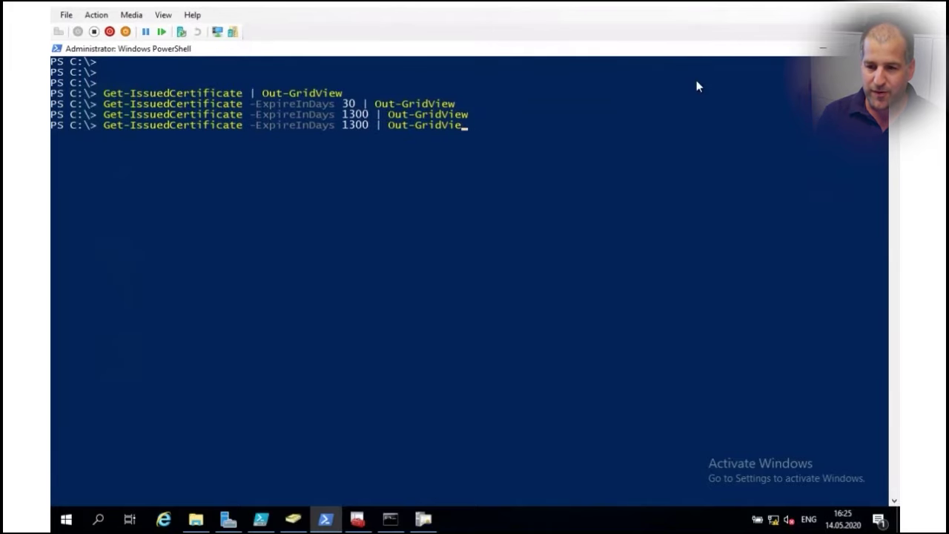
key(BackSpace)
text(30)
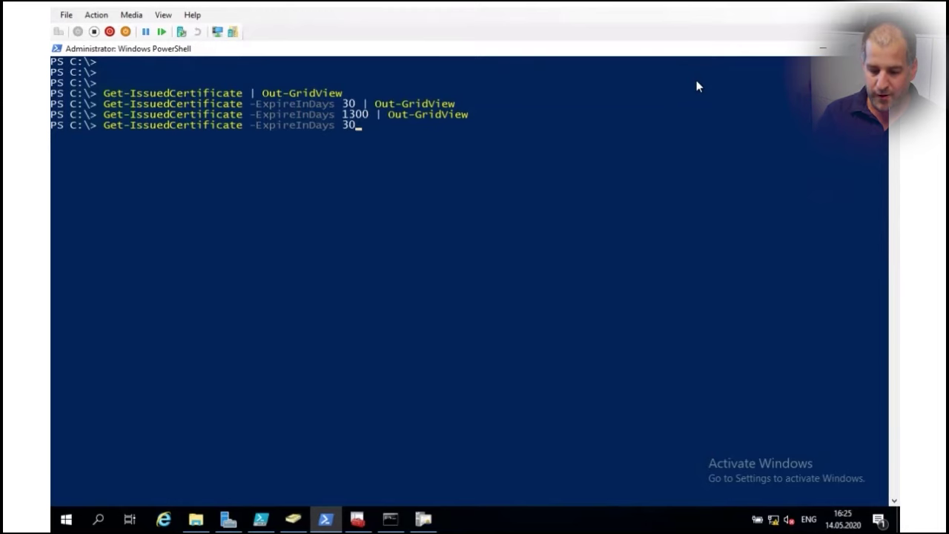
key(Home)
text($)
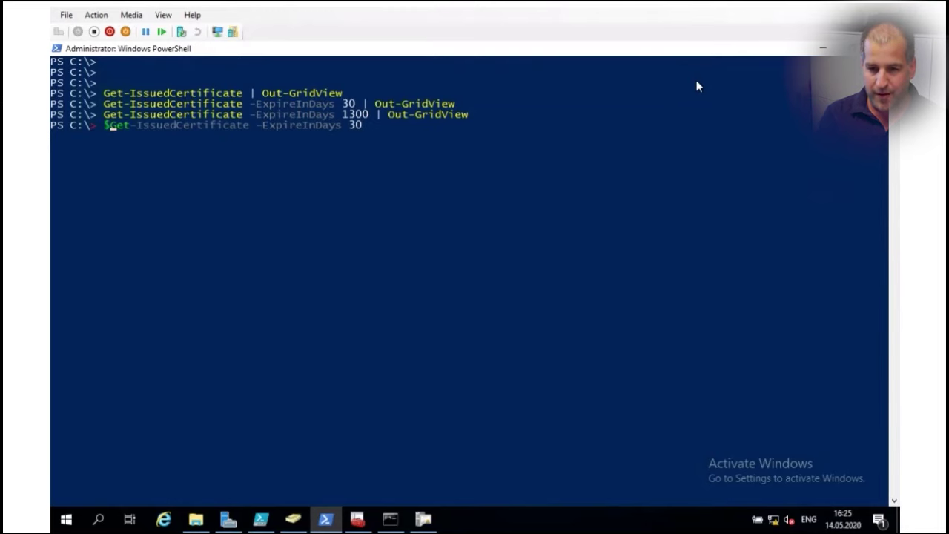
text(Exp)
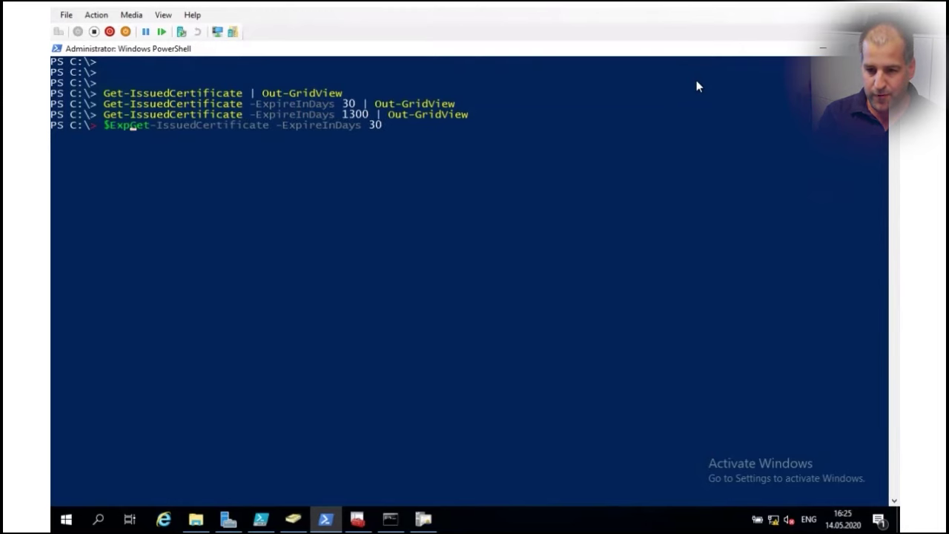
text(ireSoonCer)
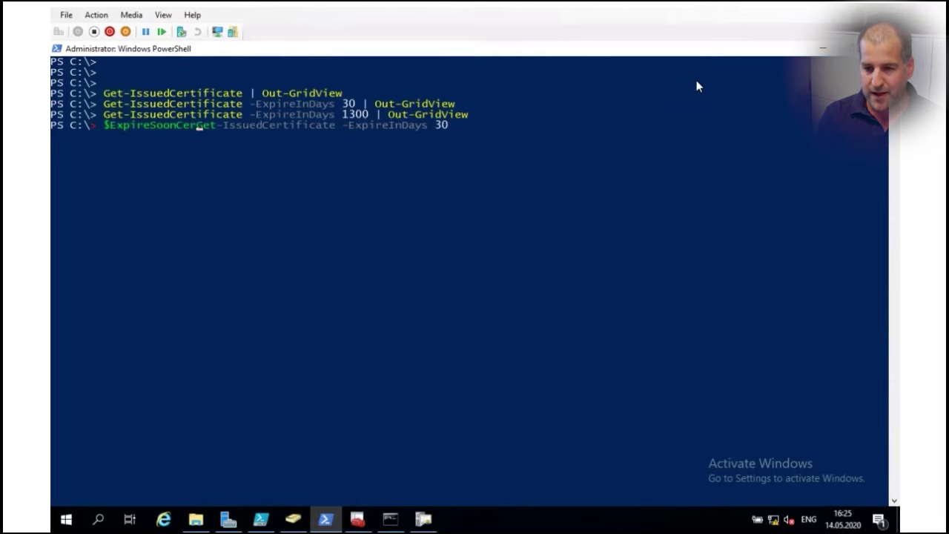
text(ts =)
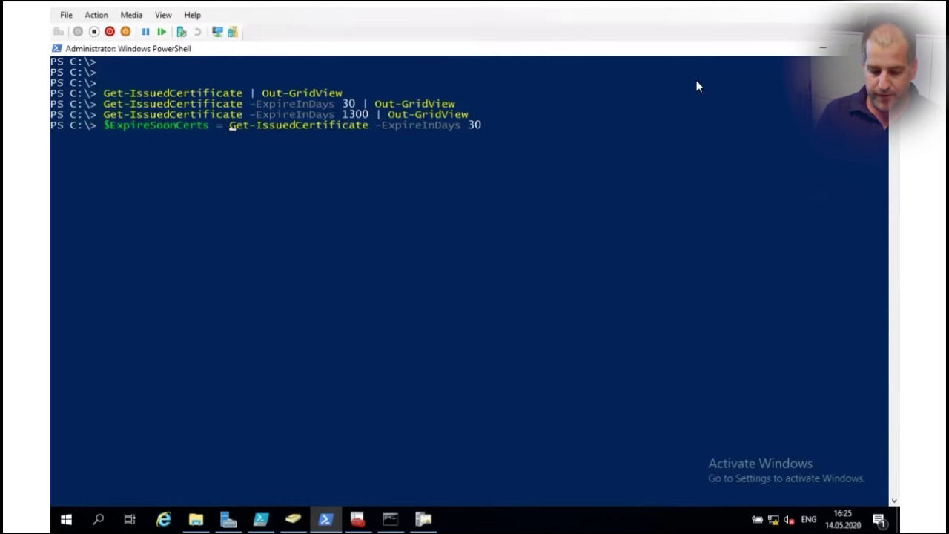
key(Return)
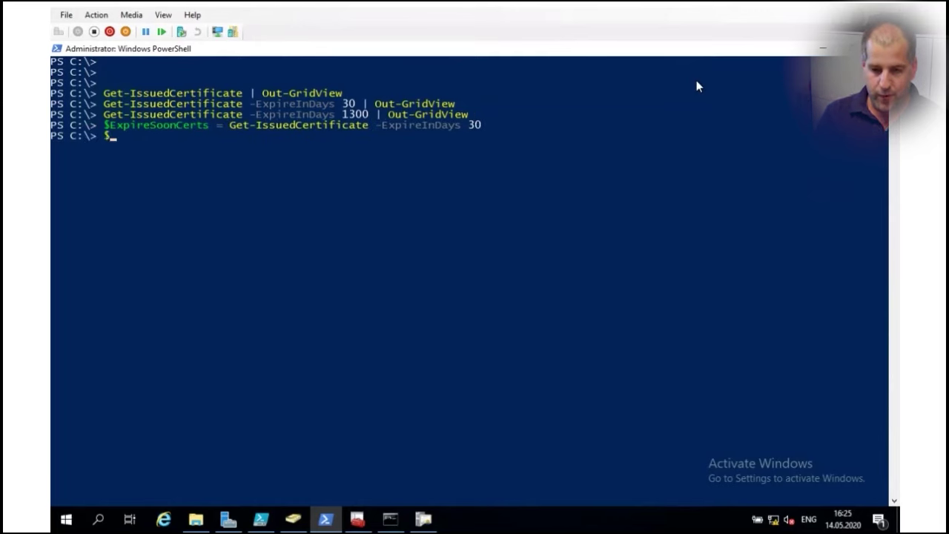
- Test whether the stored query result is empty by running $ExpireSoonCerts -eq $null
text($Ex)
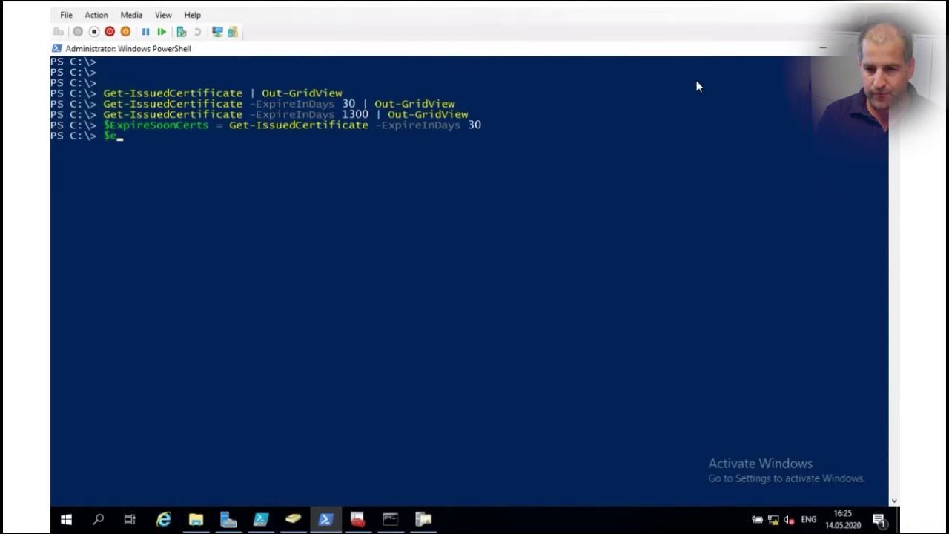
key(Tab)
key(Tab)
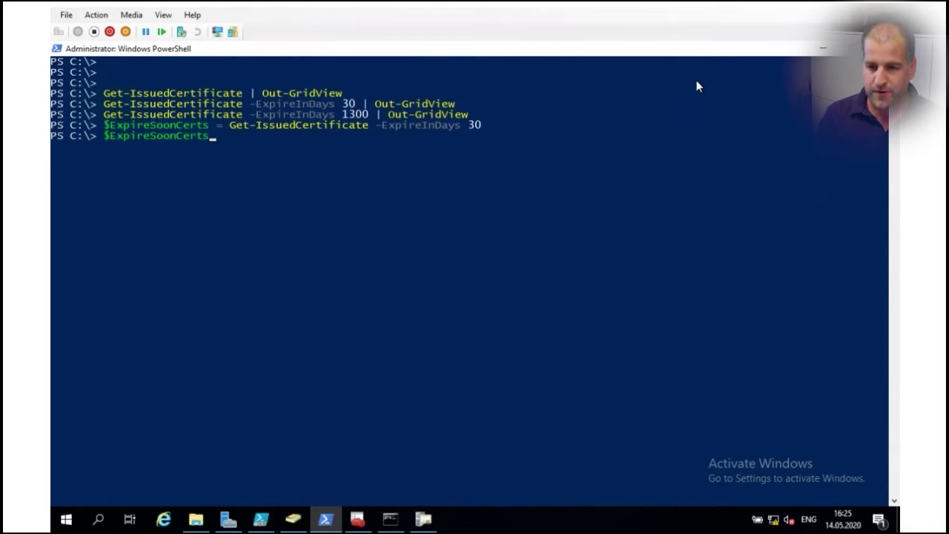
text(-)
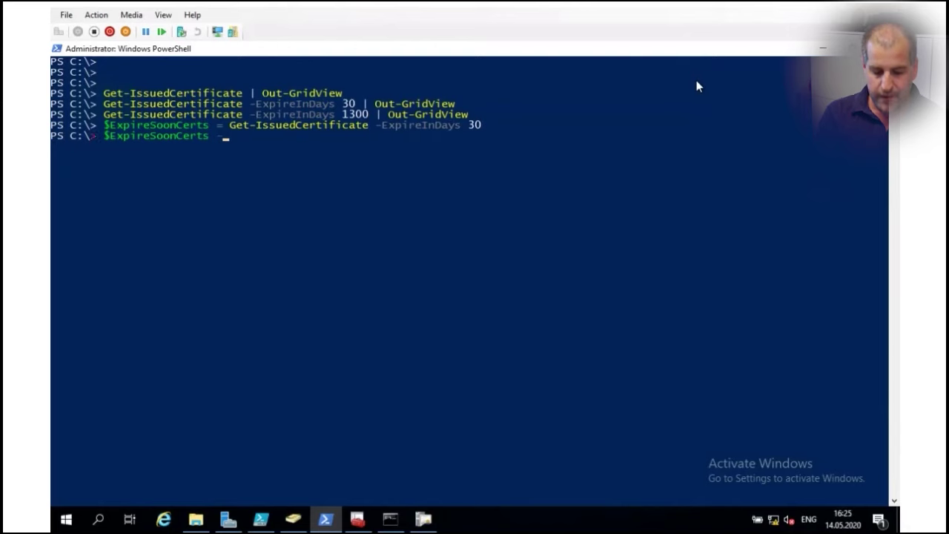
text(eq $null)
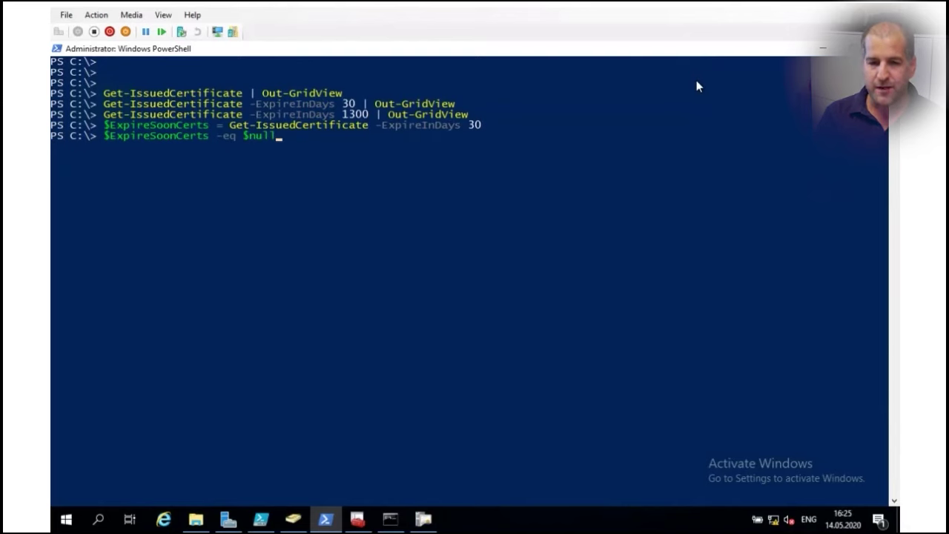
key(Return)
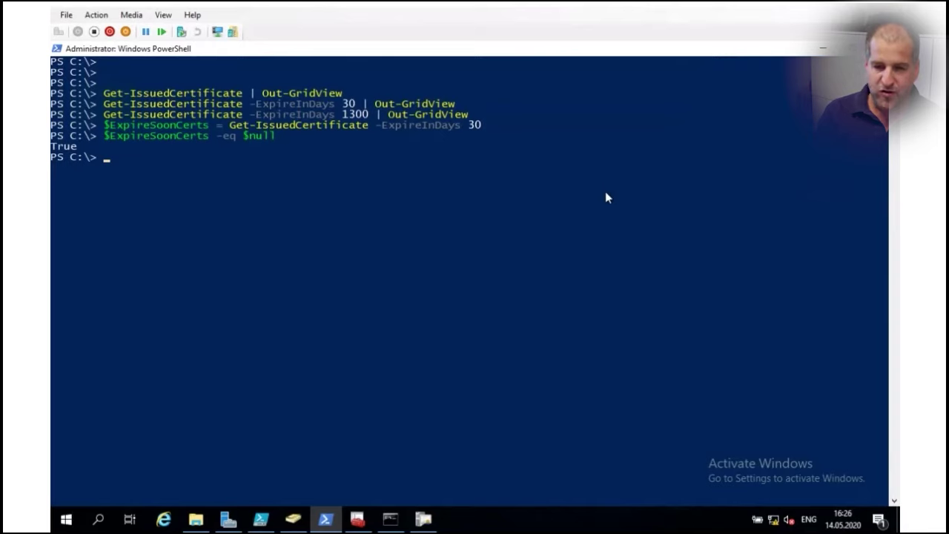
- Clear the PowerShell console and run Get-CertificatAuthority to list the domain's certification authority
text(cls)
key(Return)
key(Return)
key(Return)
key(Return)
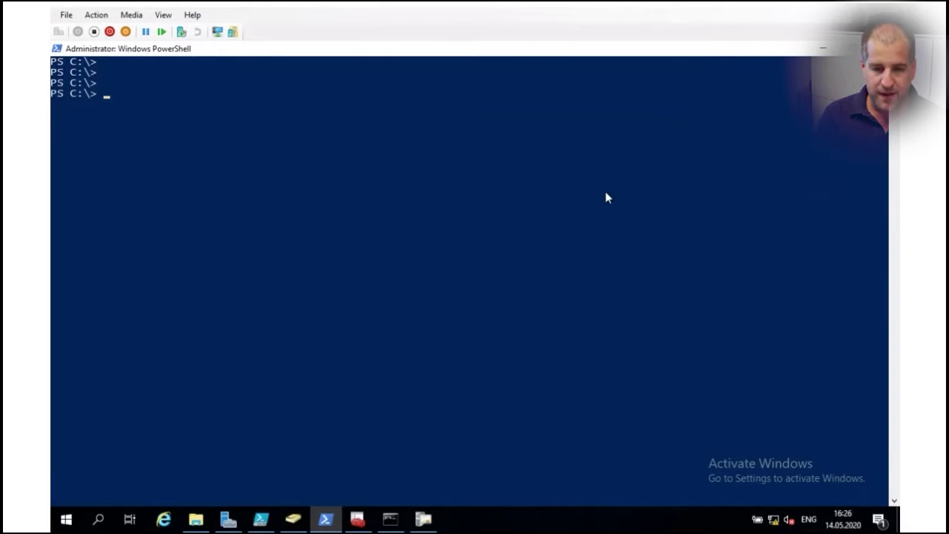
text(get-)
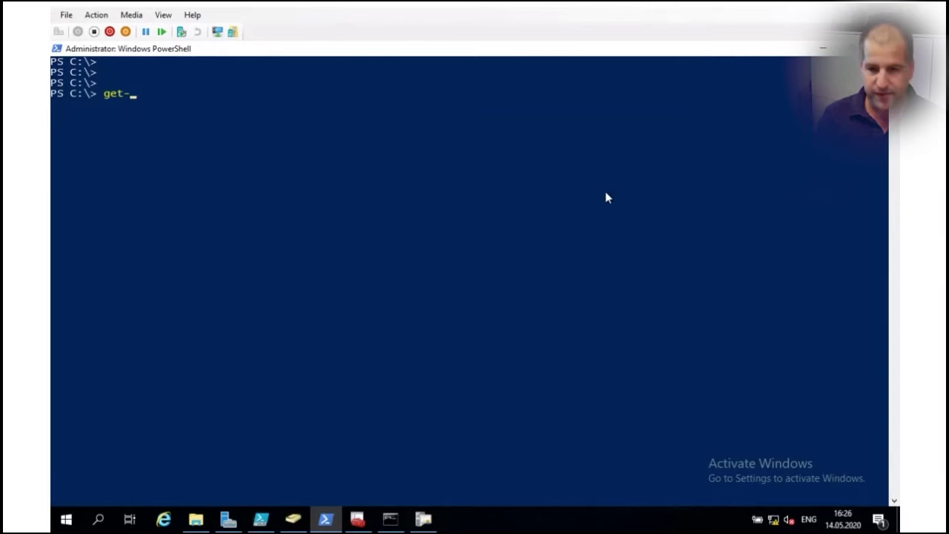
text(certi)
key(Tab)
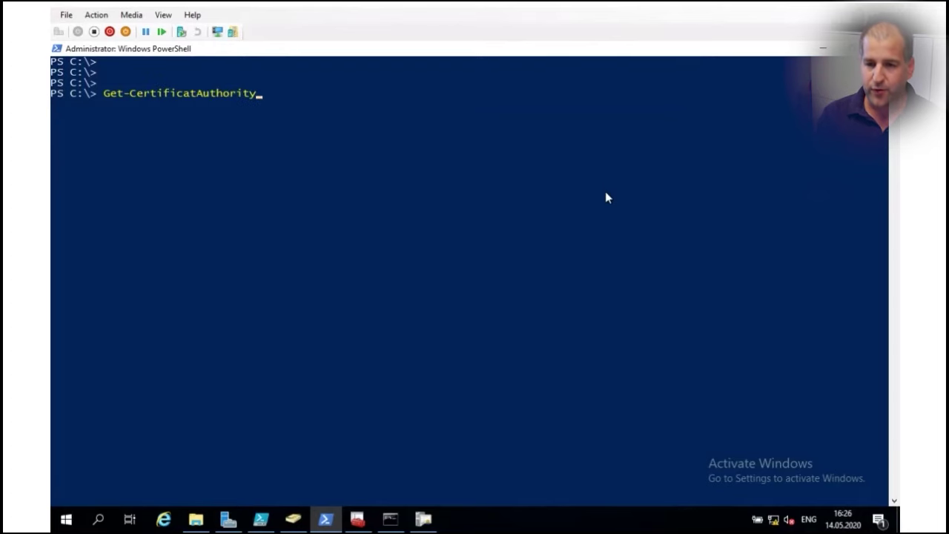
key(Return)
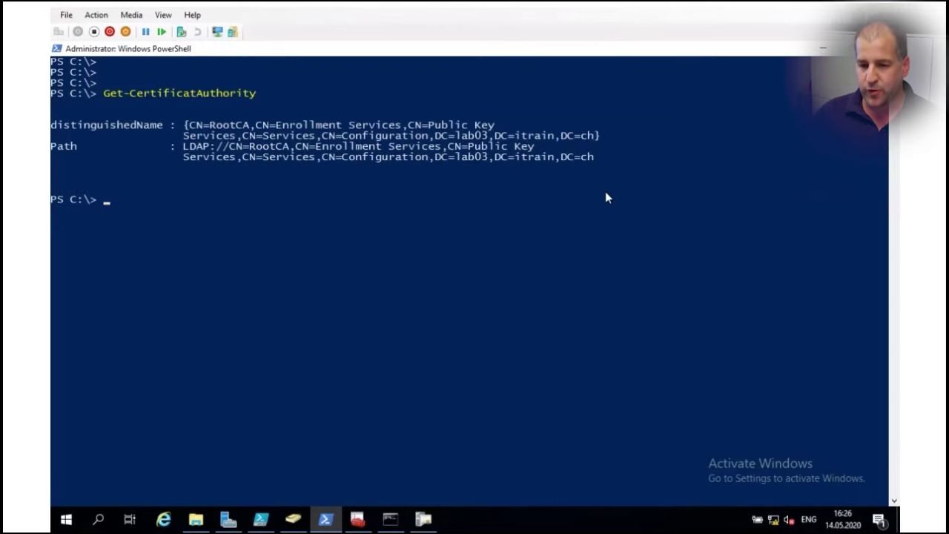
- Highlight CN=RootCA in the Path output and part of the distinguishedName value, and clear the selection
click(233, 146)
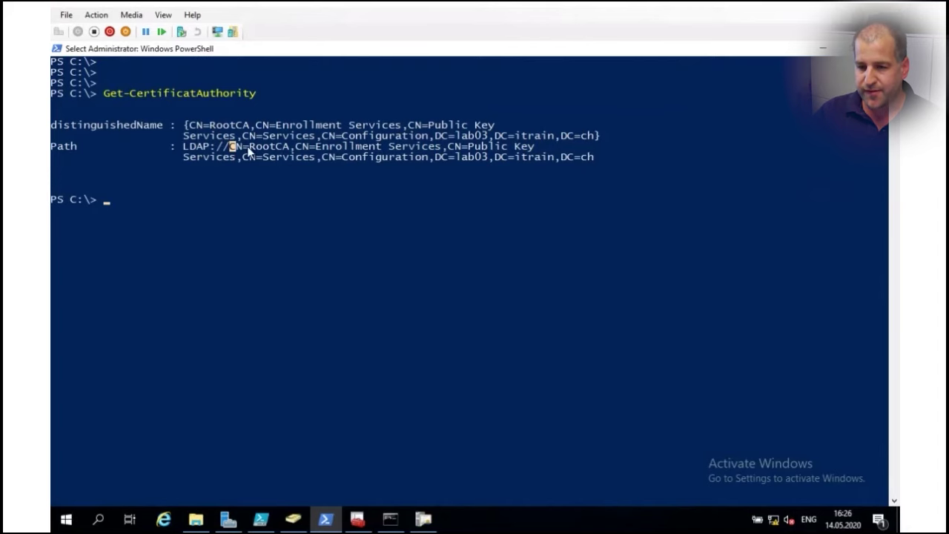
drag(247, 150, 287, 147)
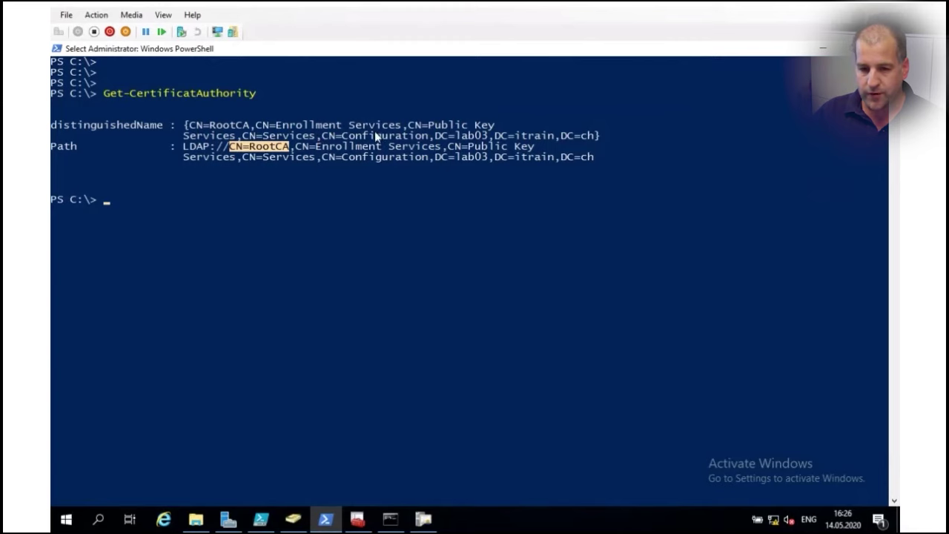
drag(186, 125, 247, 136)
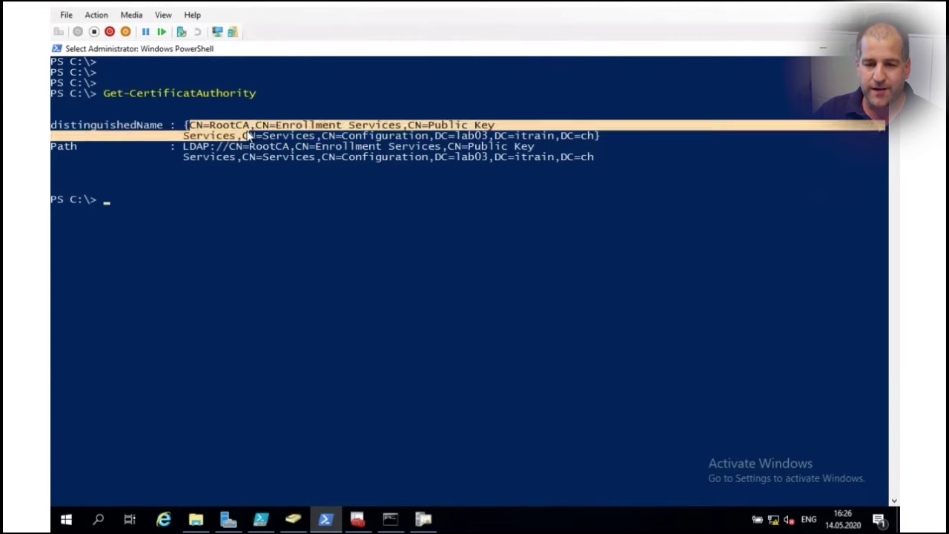
click(245, 135)
click(242, 135)
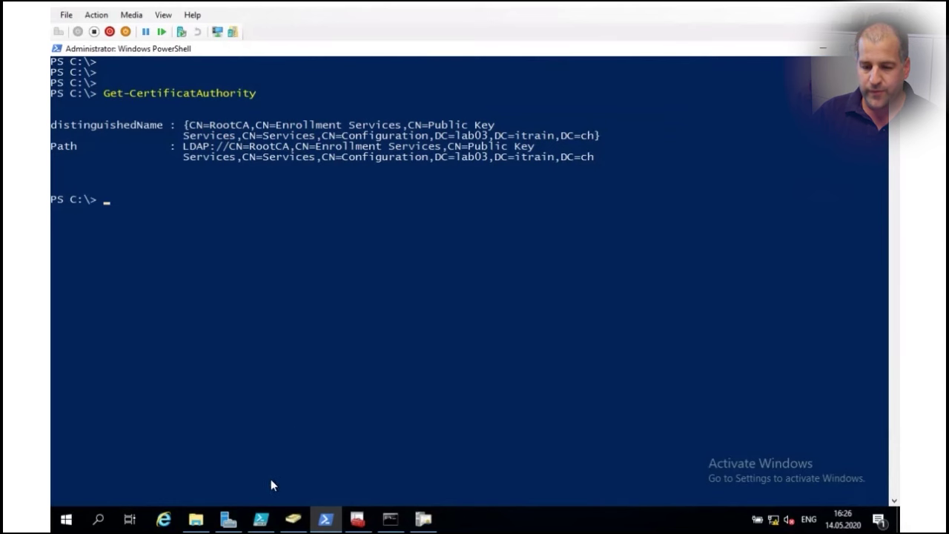
- Open ADSI Edit from Server Manager and connect it to the well-known Configuration naming context
click(227, 518)
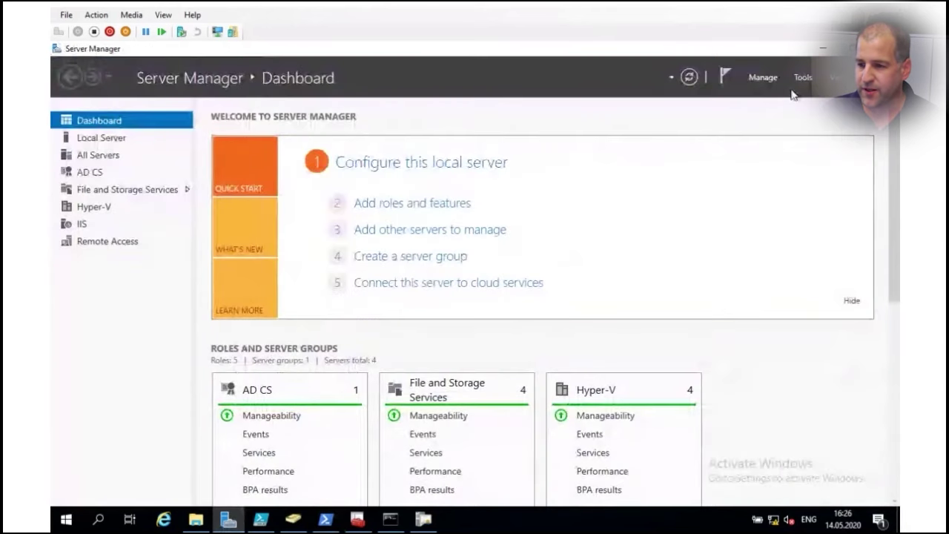
click(803, 78)
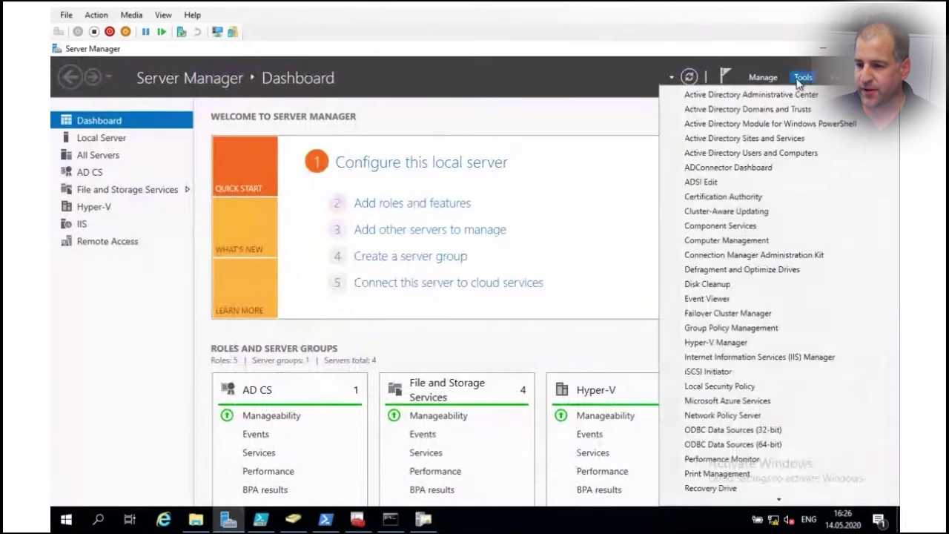
click(719, 187)
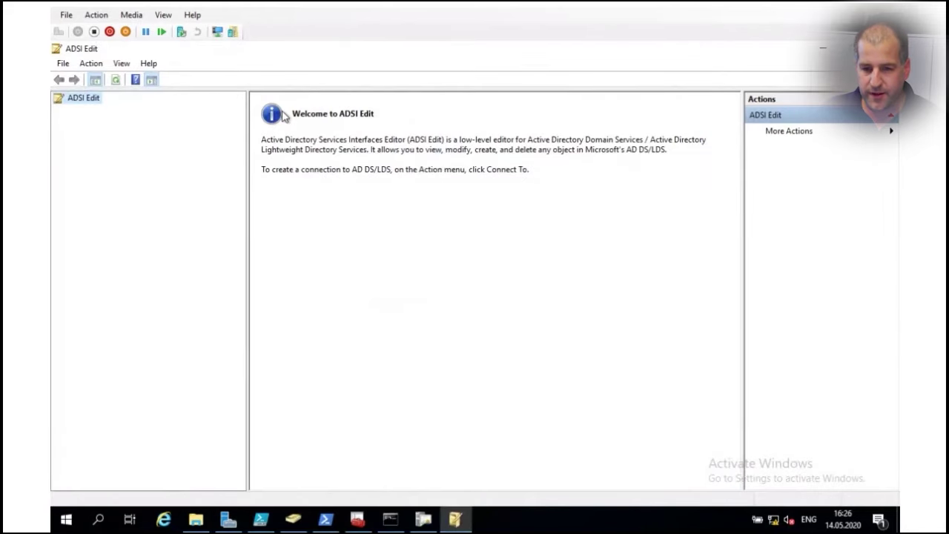
right_click(74, 102)
click(84, 109)
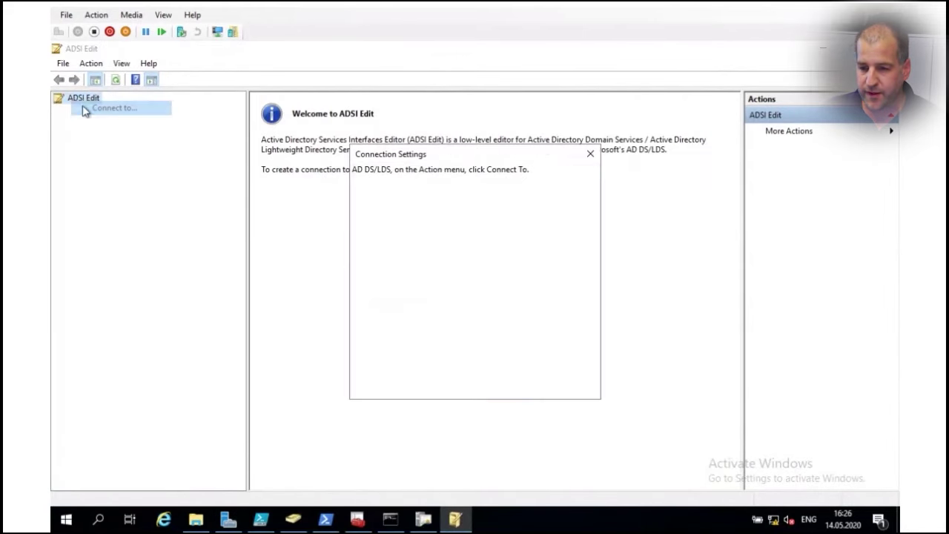
click(402, 276)
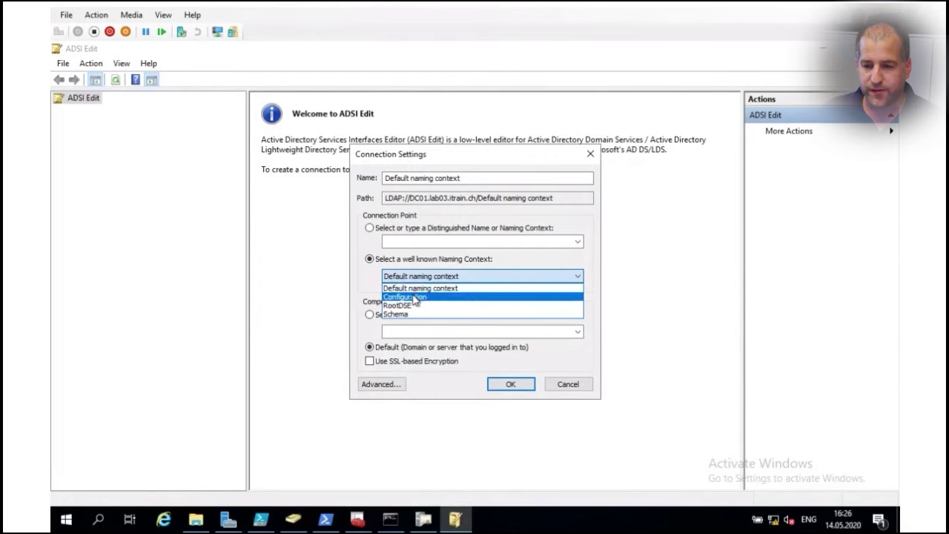
click(414, 297)
click(511, 383)
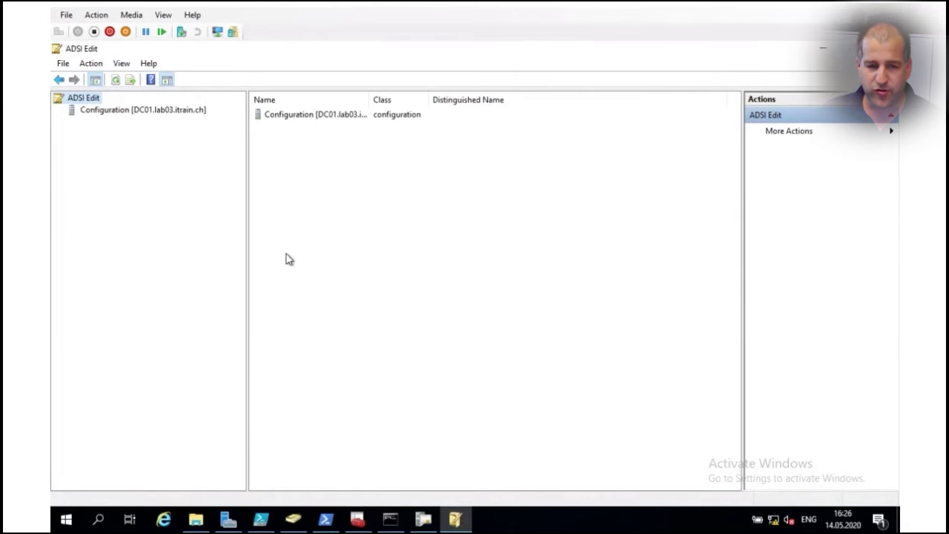
- Browse the Configuration tree through CN=Services and CN=Public Key Services to CN=Enrollment Services, and select its CN=RootCA entry
double_click(134, 111)
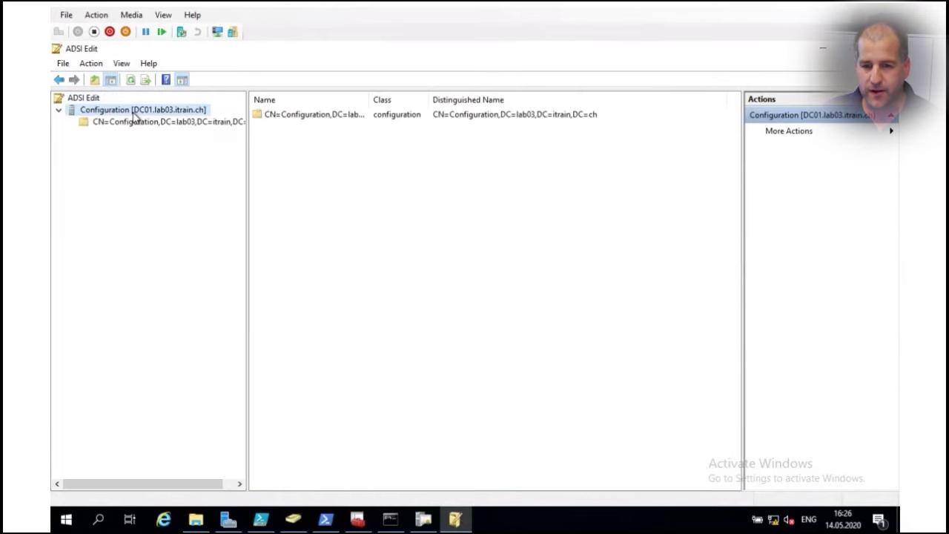
double_click(129, 123)
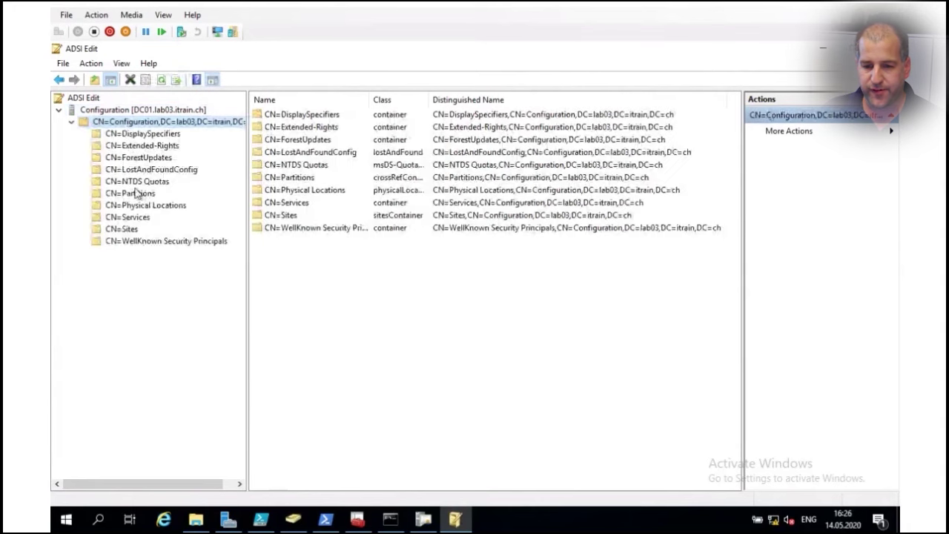
double_click(129, 218)
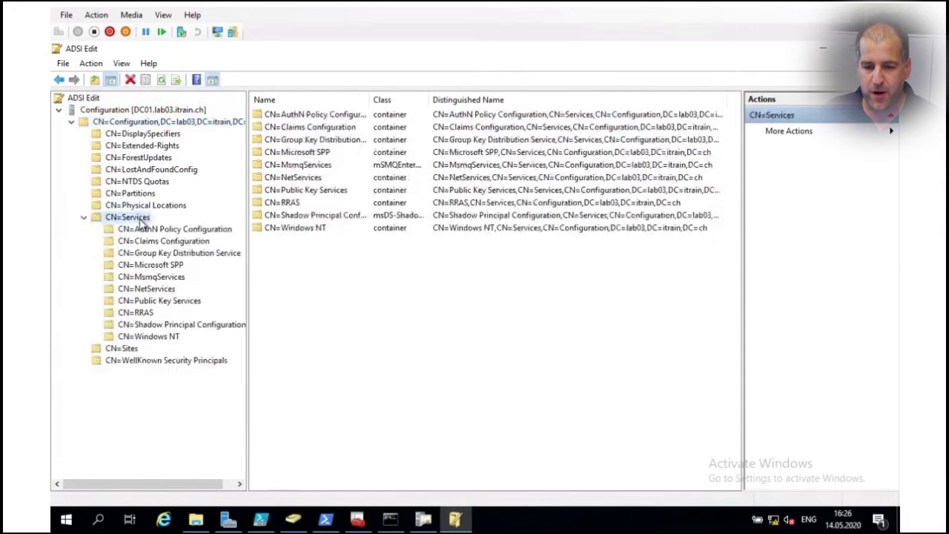
double_click(137, 301)
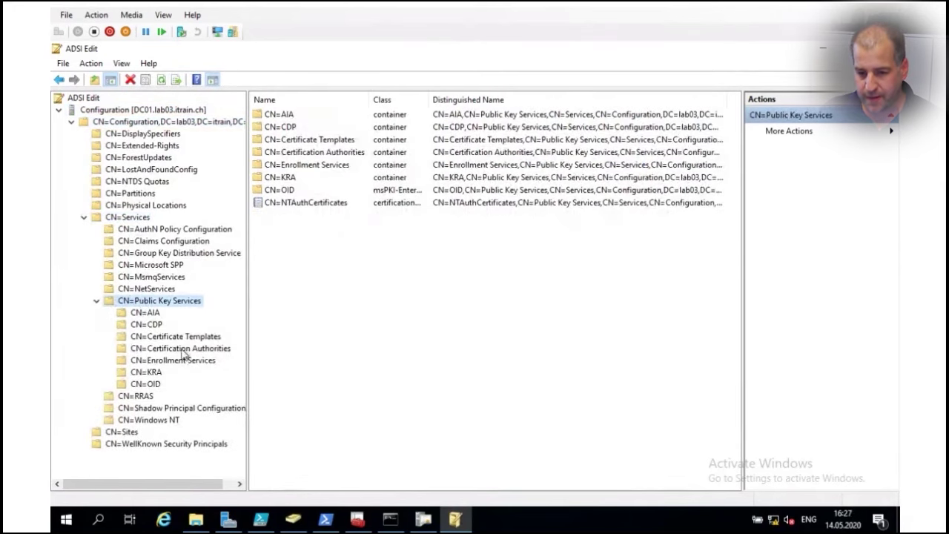
click(168, 362)
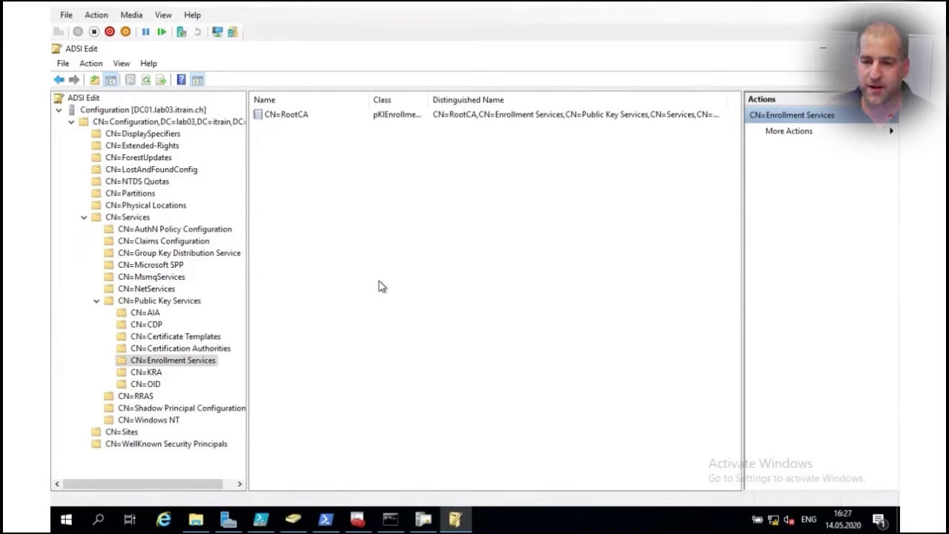
click(206, 361)
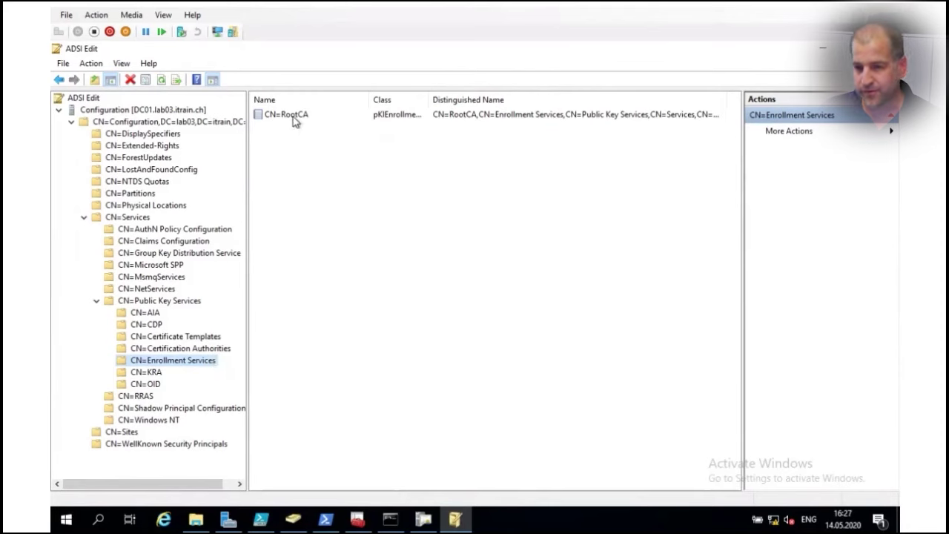
click(295, 118)
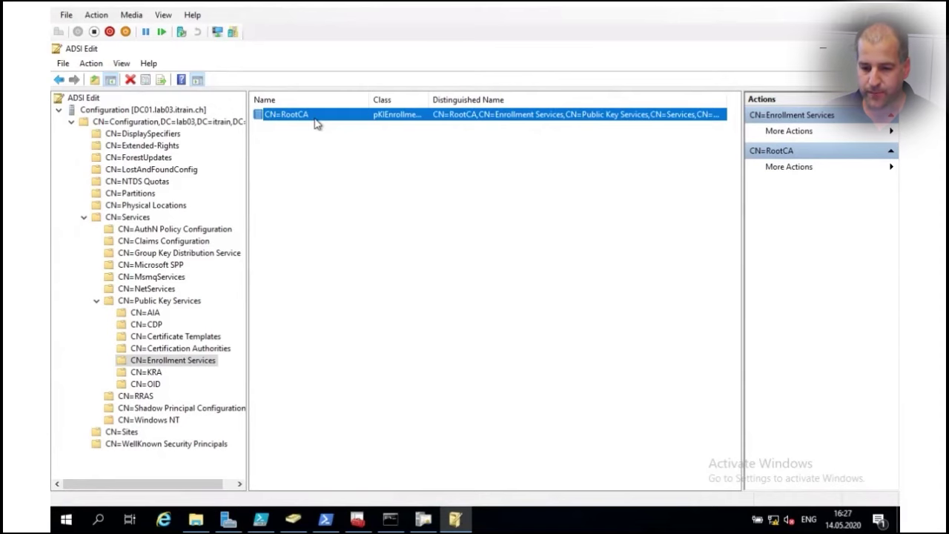
- View the contents of the CN=AIA, CN=Certification Authorities and CN=CDP containers under Public Key Services
click(155, 313)
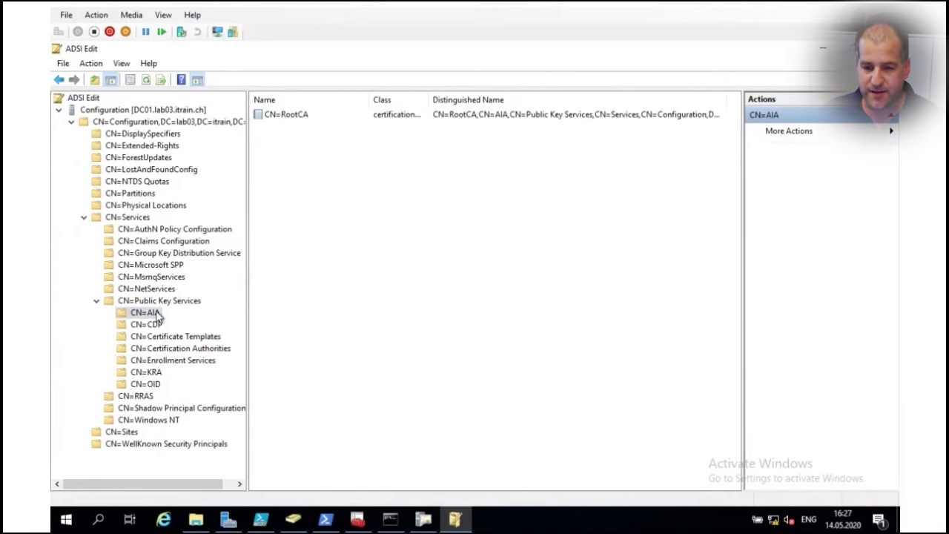
click(182, 350)
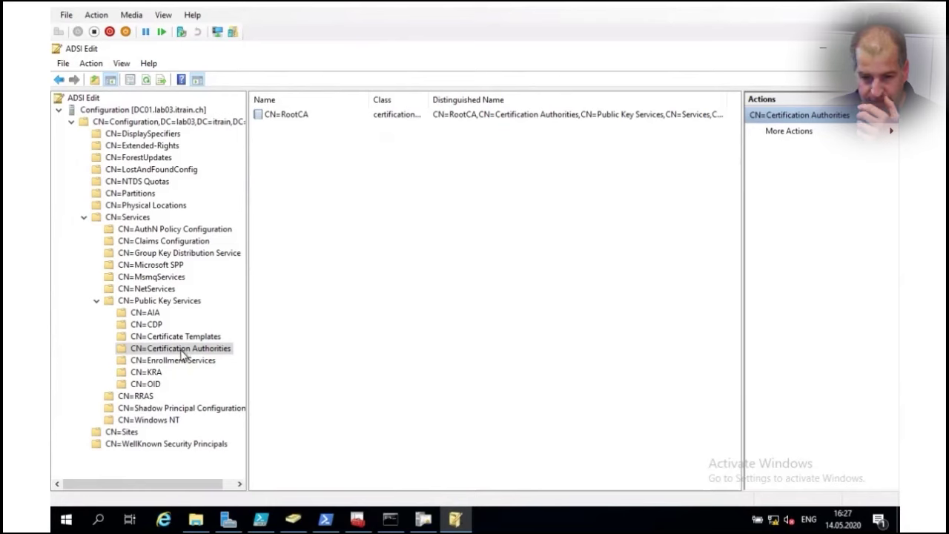
click(155, 326)
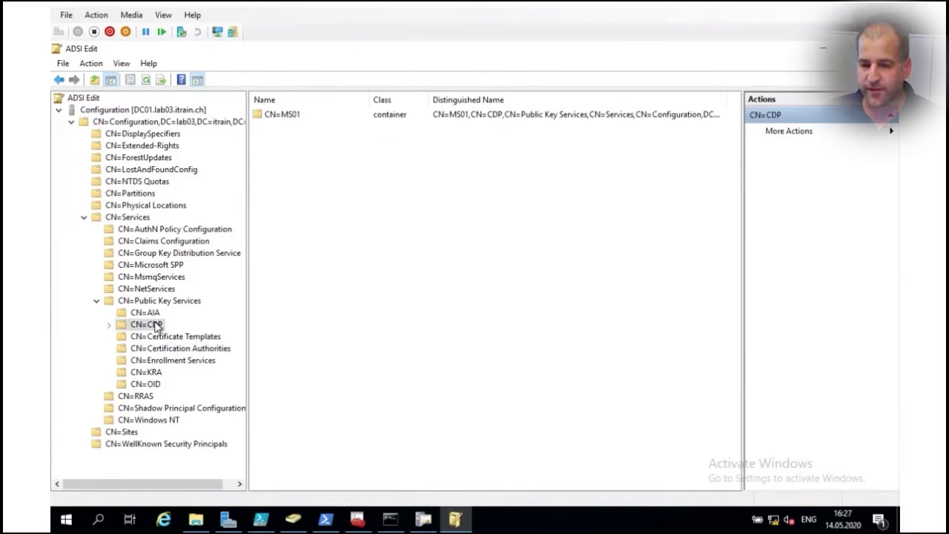
- Open the properties of CN=RootCA in CN=Enrollment Services and select its dNSHostName attribute
click(174, 362)
click(280, 116)
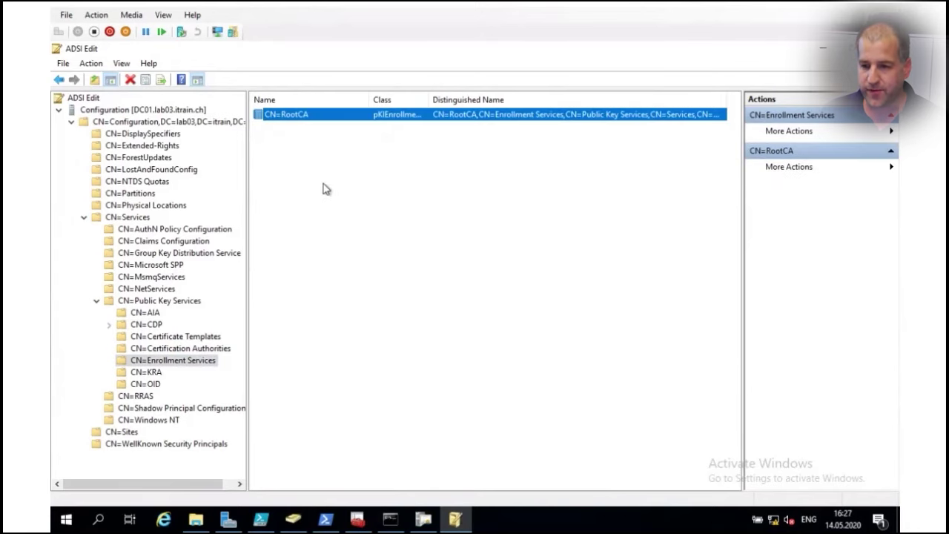
double_click(330, 122)
drag(409, 139, 387, 117)
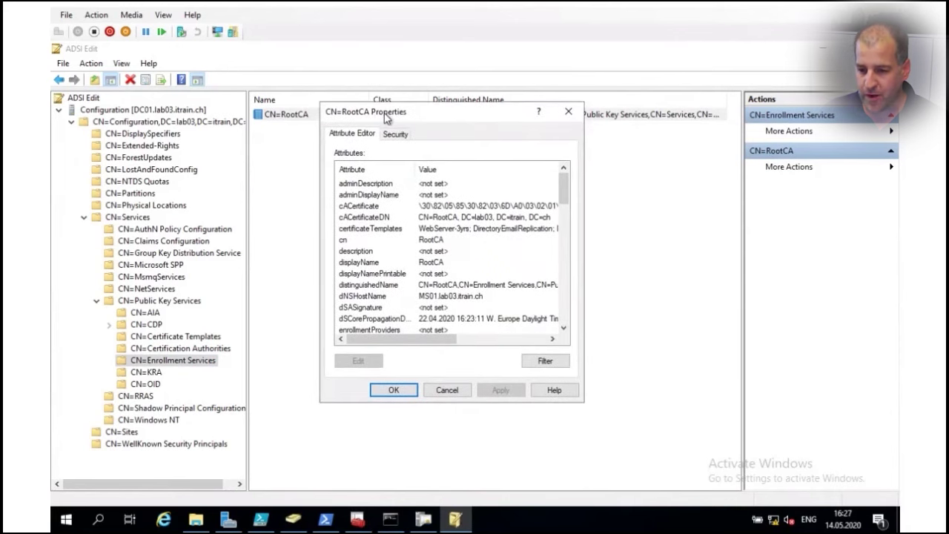
click(357, 297)
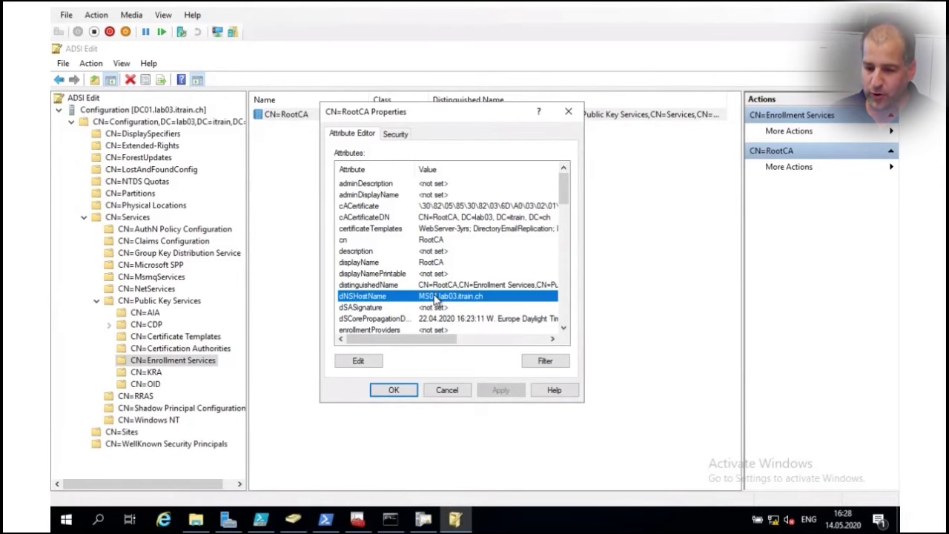
- Switch to Windows PowerShell and run Get-CertificateTemplateOID -Name Webserver-3yrs to query the template's OID
click(331, 522)
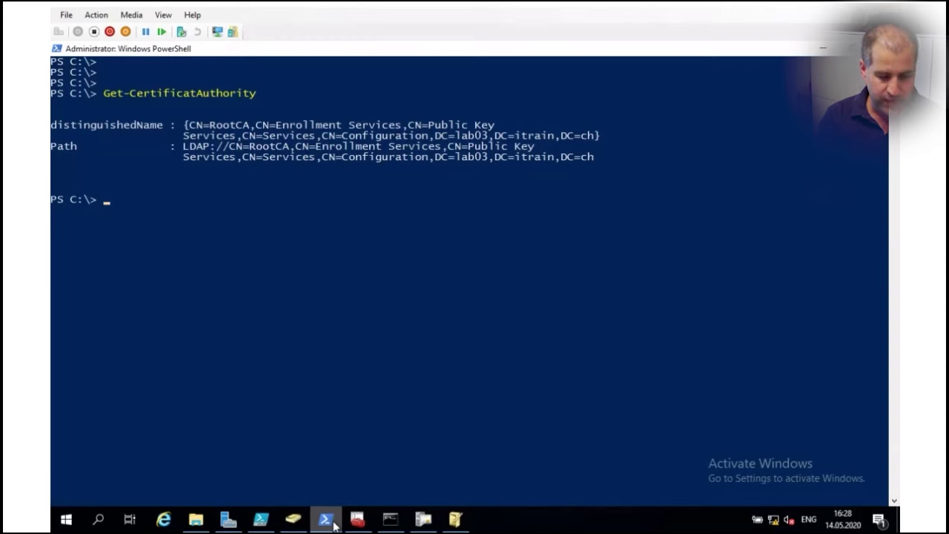
text(get-)
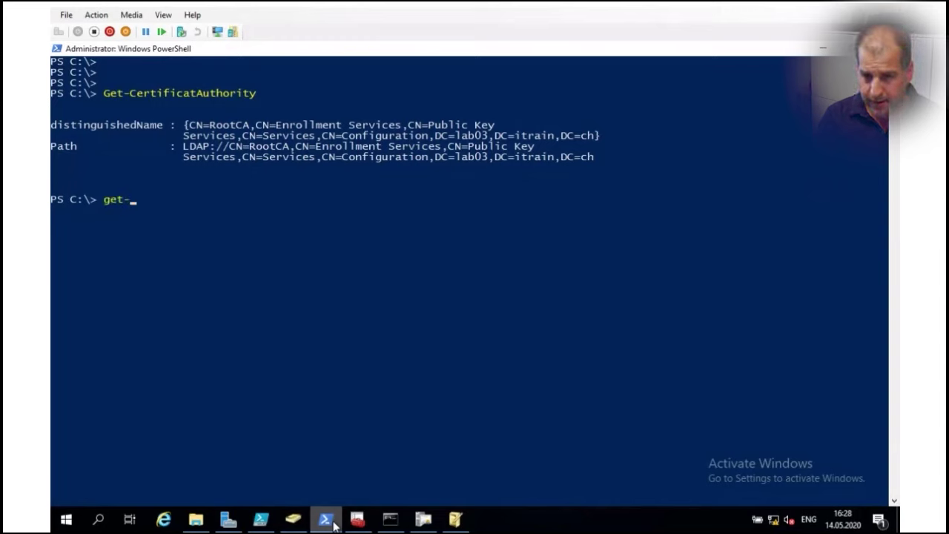
text(certi)
key(Tab)
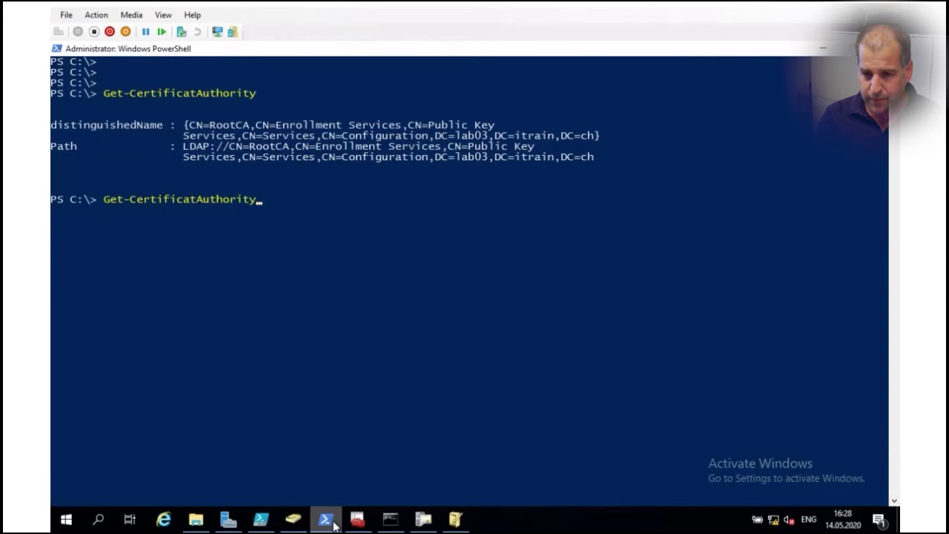
key(Tab)
key(Tab)
key(Tab)
key(Tab)
key(Tab)
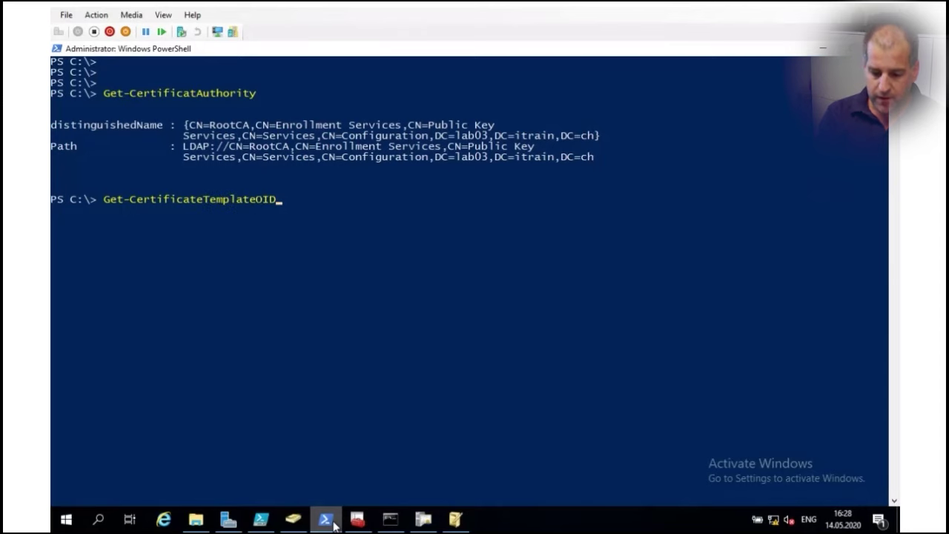
text(-)
key(Tab)
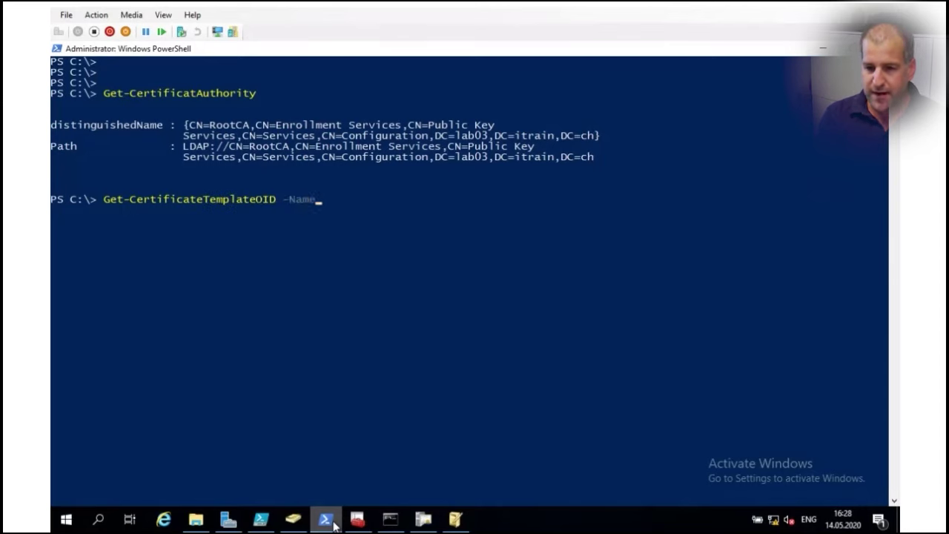
text(Webserver-)
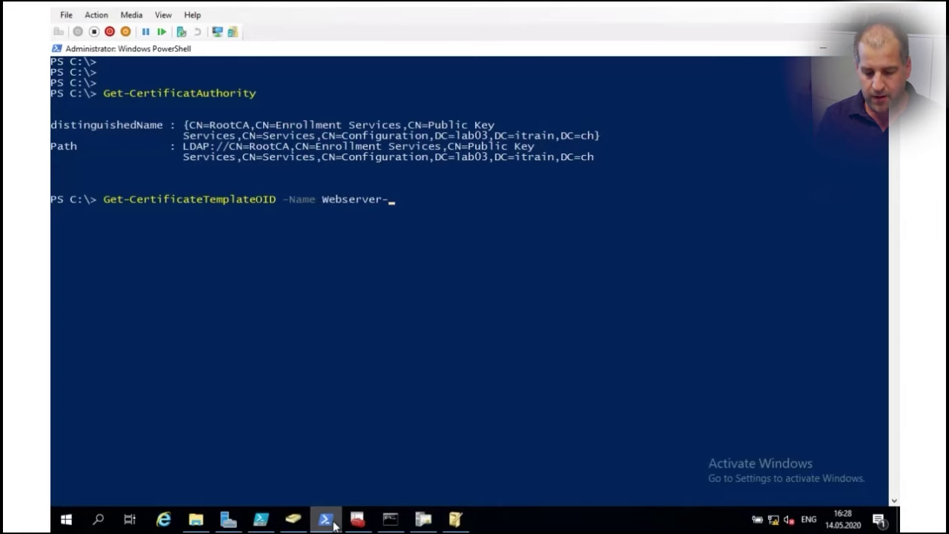
text(3yrs)
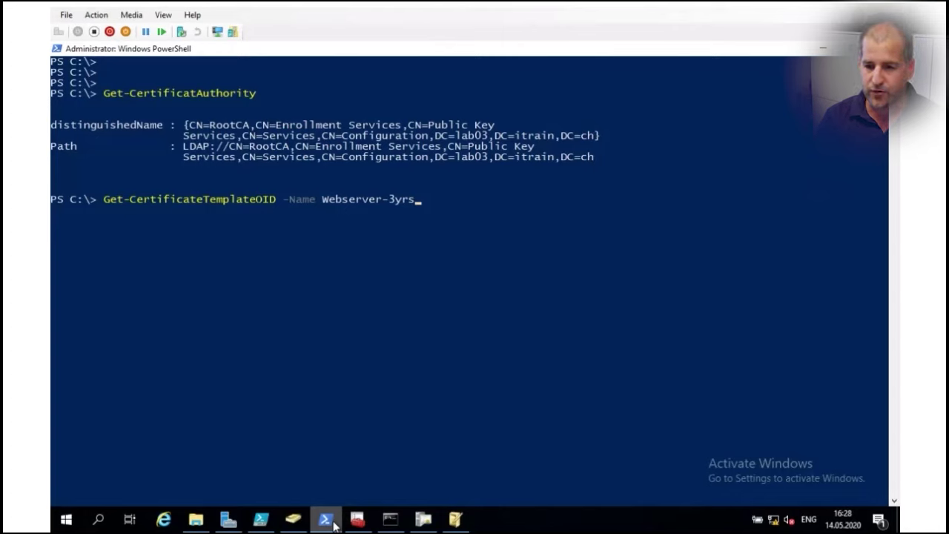
key(Return)
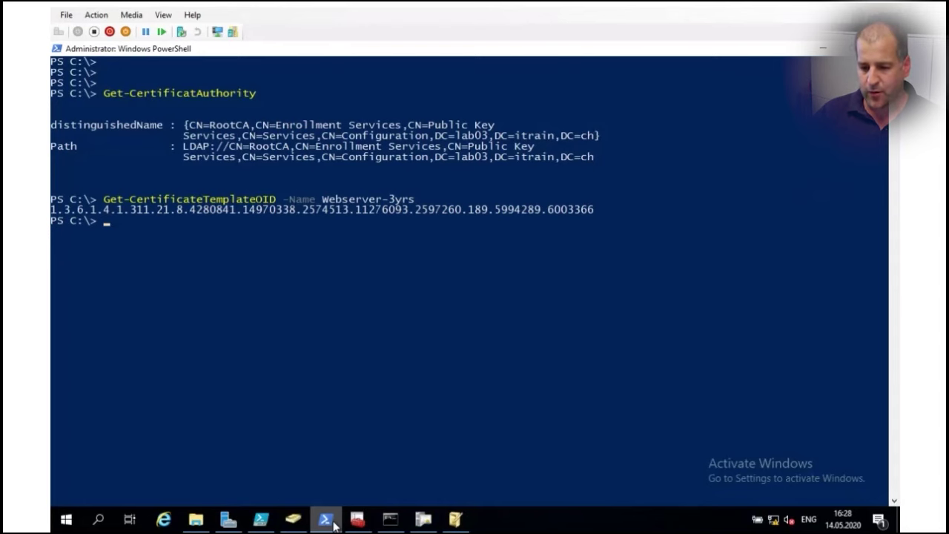
- Switch to the Certification Authority console and open the management console for RootCA's certificate templates
click(423, 520)
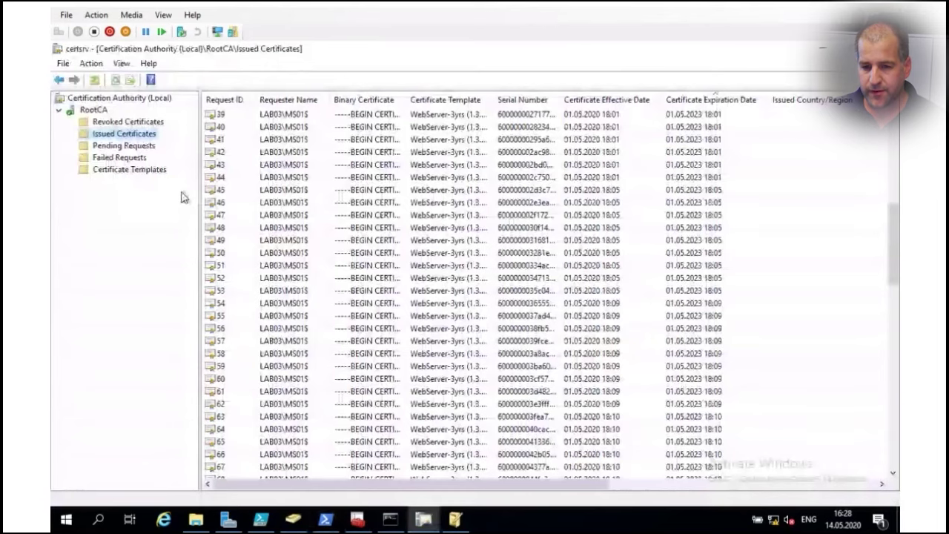
click(126, 170)
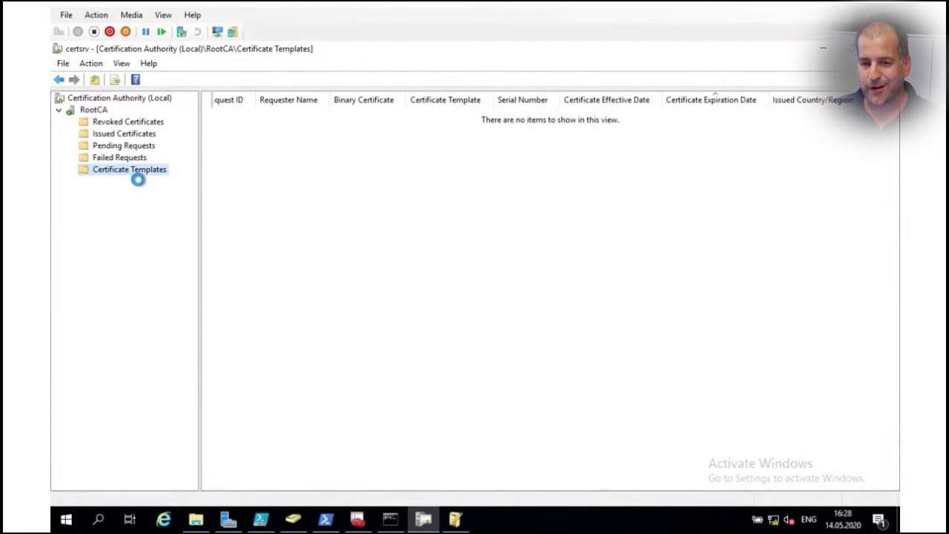
right_click(140, 176)
click(162, 182)
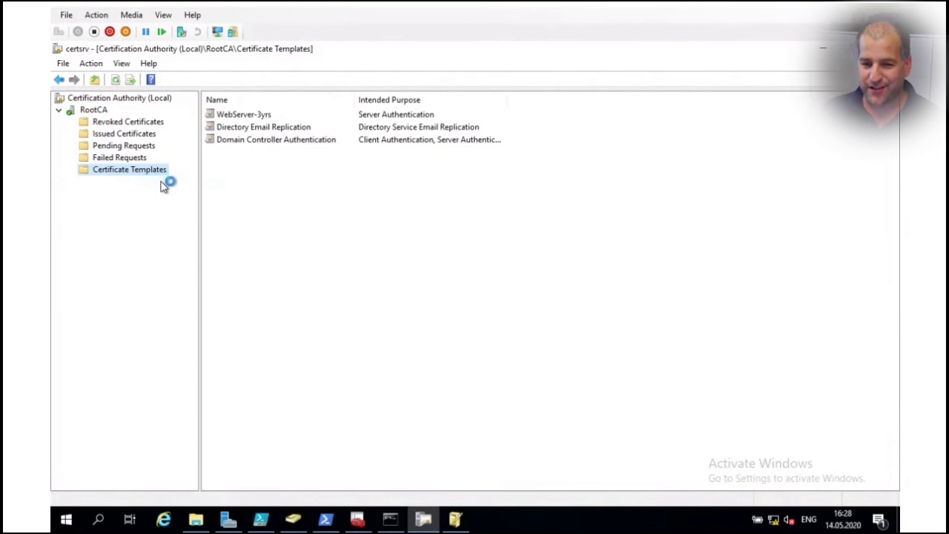
- Find the WebServer-3yrs template, view its general properties, and close them without changes
click(352, 210)
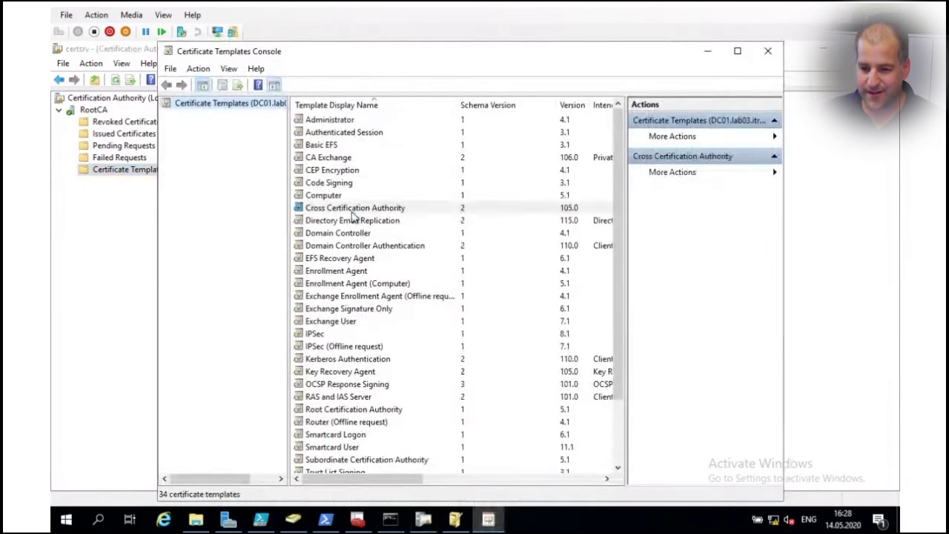
key(w)
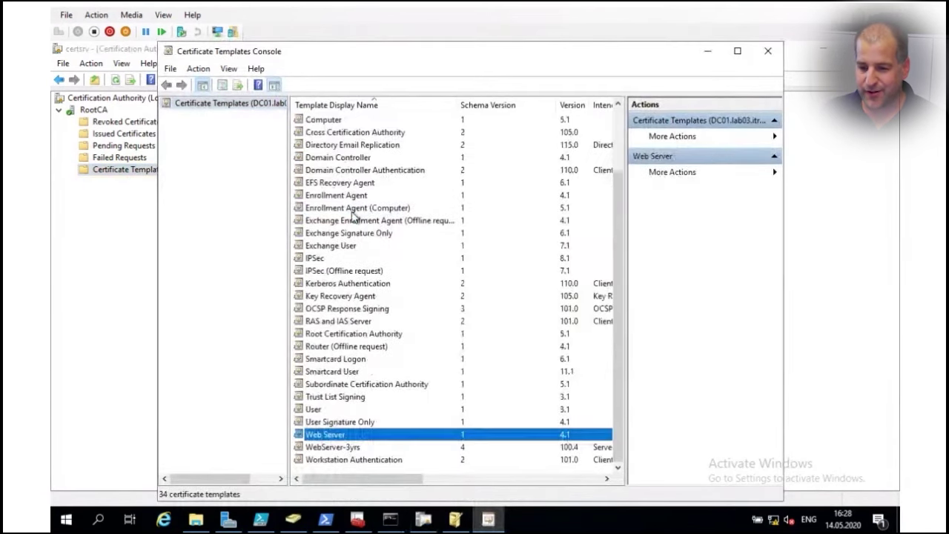
click(360, 448)
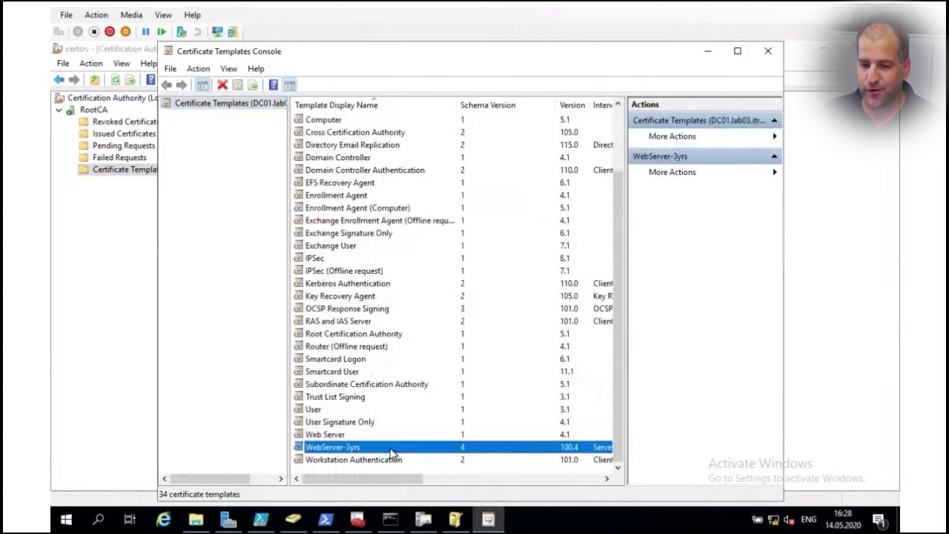
double_click(394, 450)
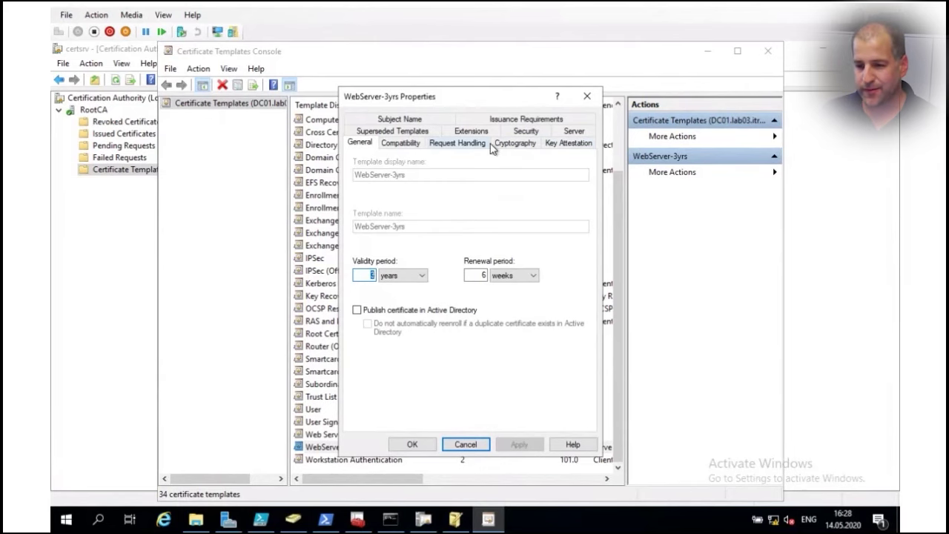
key(Escape)
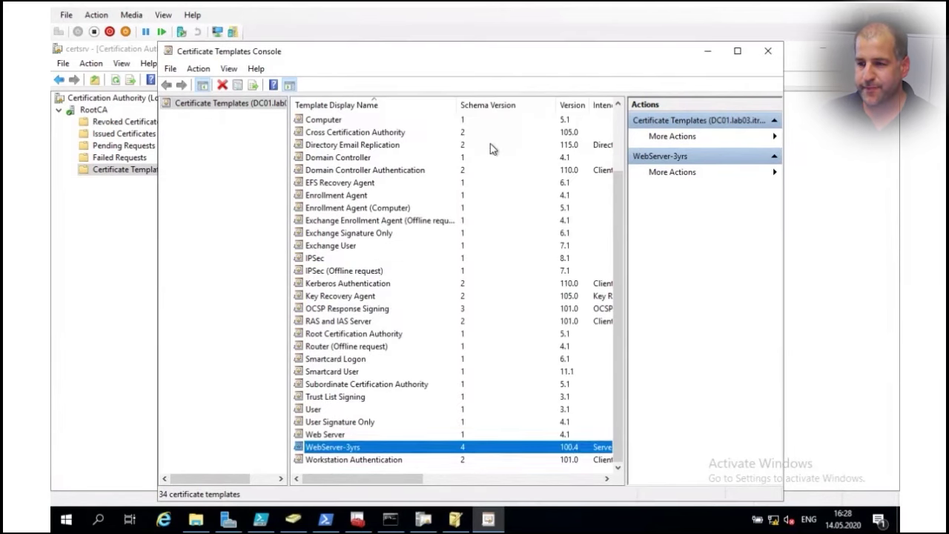
- Close the certificate templates console, then copy the Server OU's distinguishedName value from its attributes in Active Directory Users and Computers and minimize that window
click(767, 51)
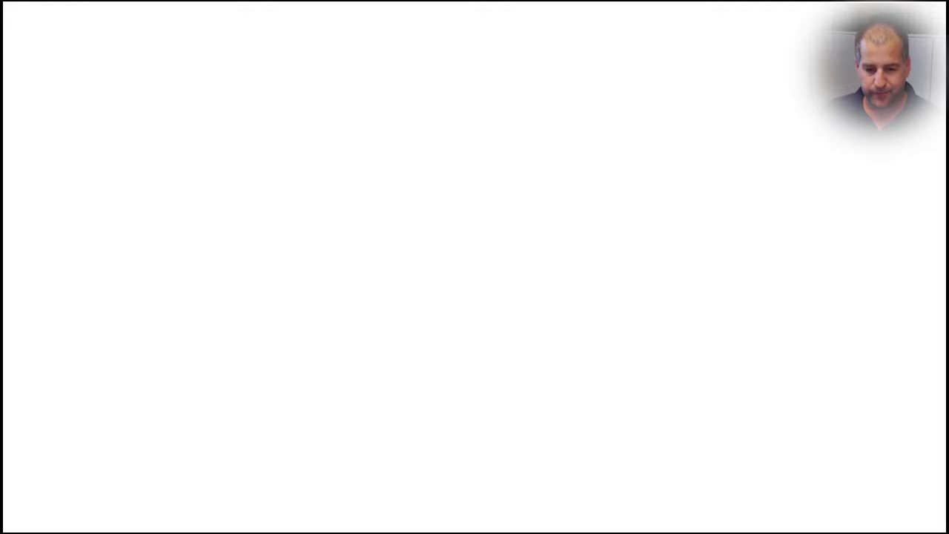
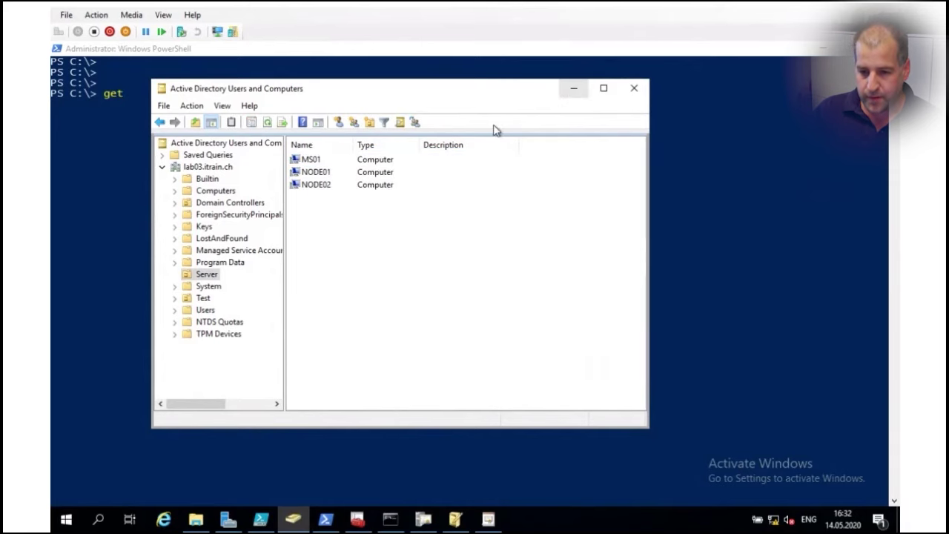
right_click(200, 271)
click(265, 463)
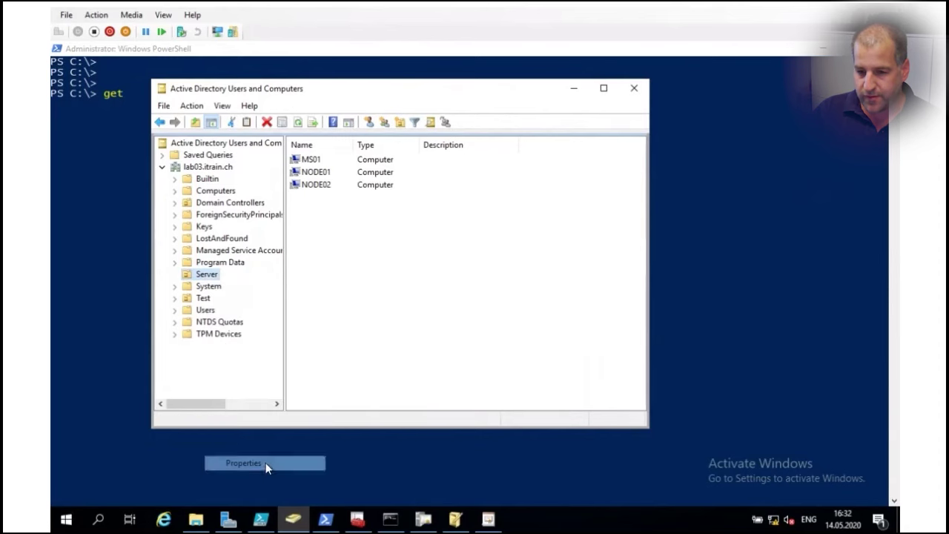
click(430, 158)
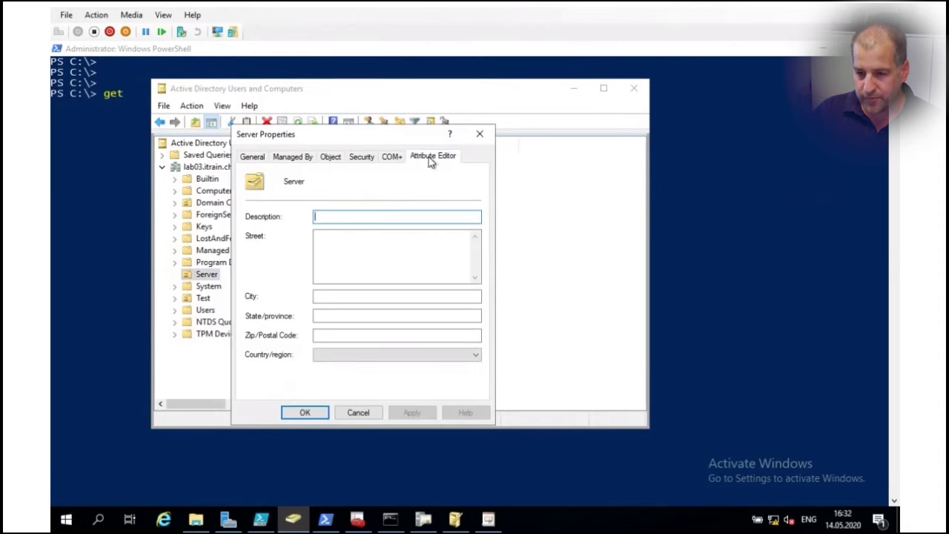
double_click(348, 353)
key(ctrl+c)
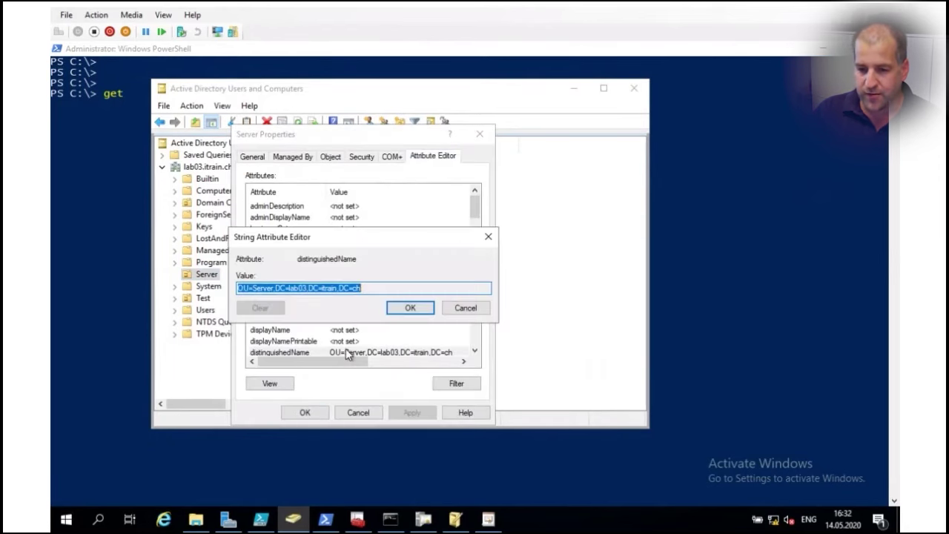
click(465, 308)
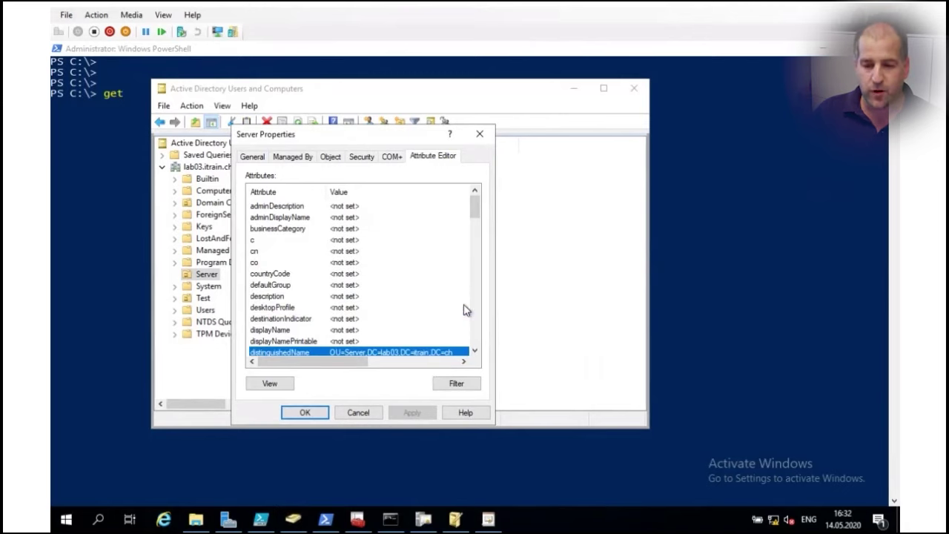
click(358, 412)
click(577, 89)
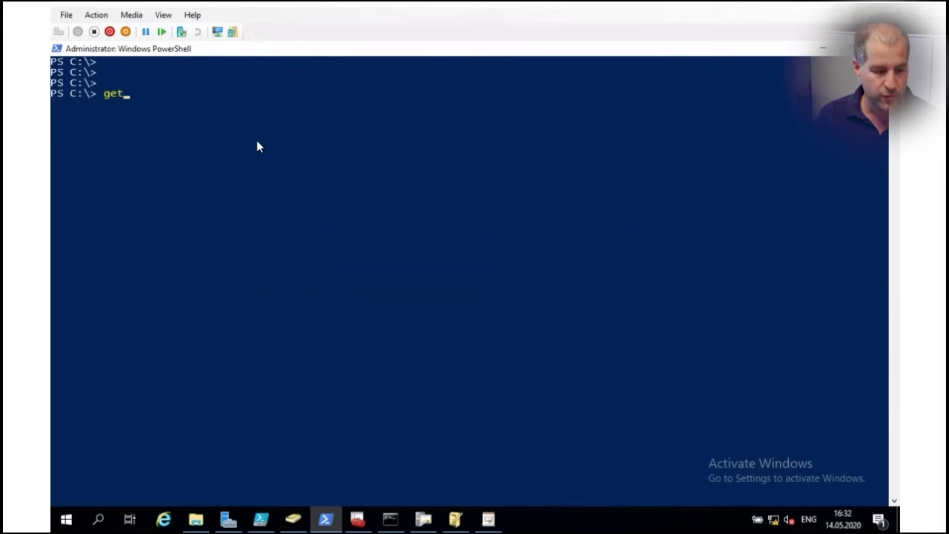
- Enter Get-CertificateListFromServer -OU in PowerShell with the copied distinguished name OU=Server,DC=lab03,DC=itrain,DC=ch
text(-)
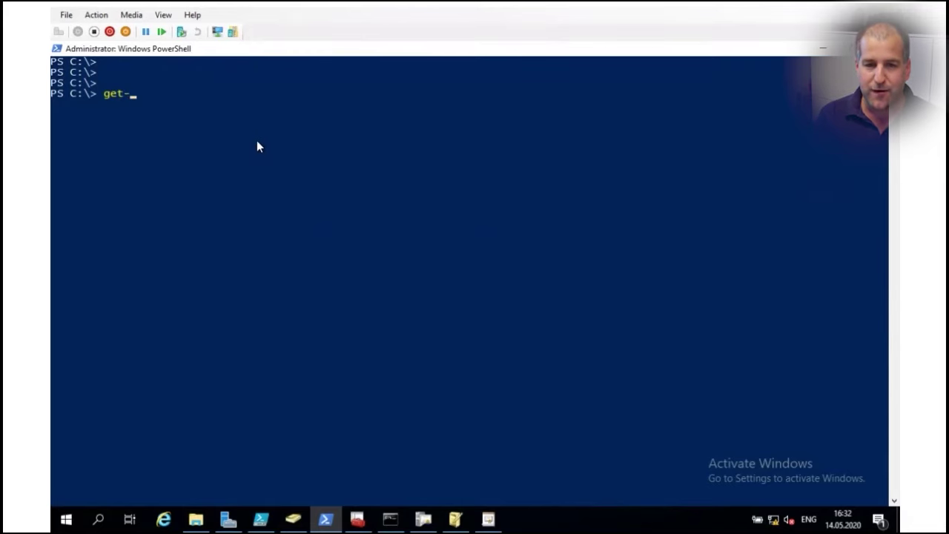
text(c)
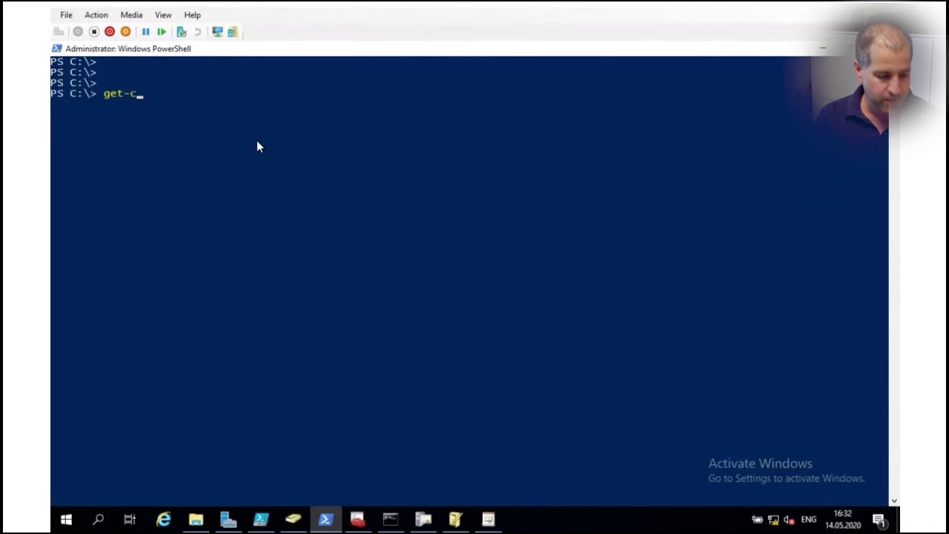
text(erti)
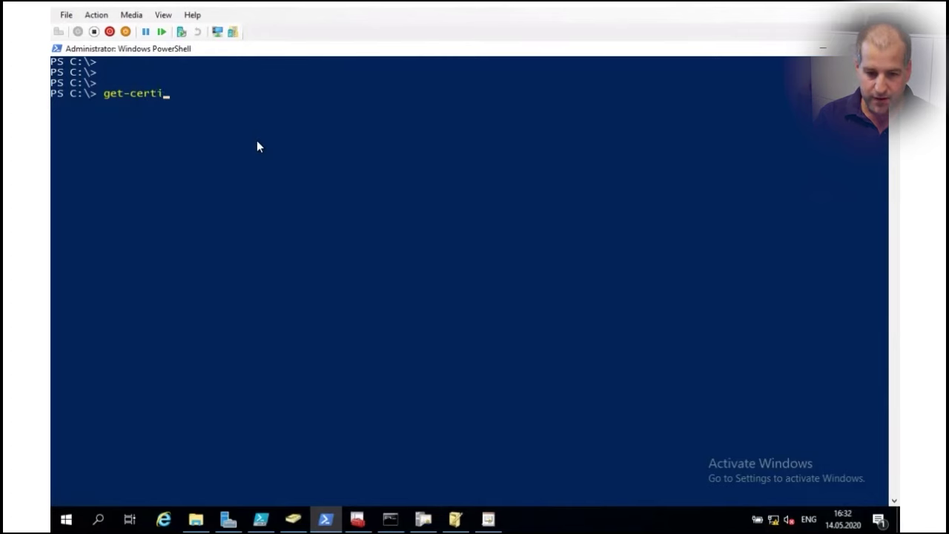
text(ficatelistf)
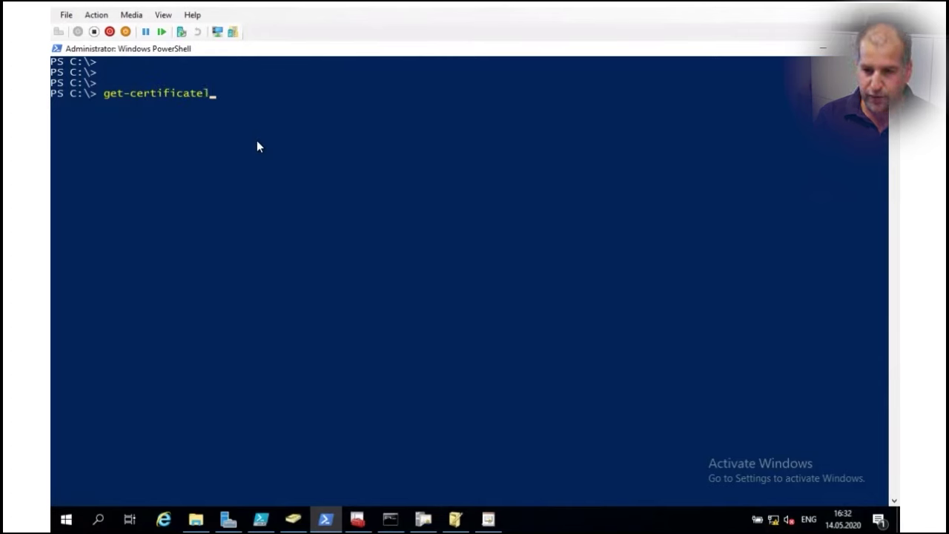
key(Tab)
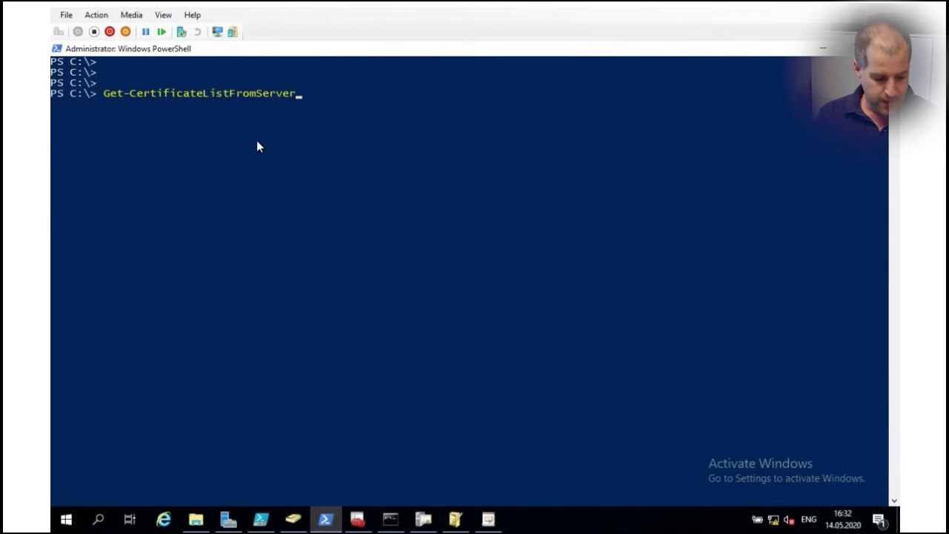
text(-)
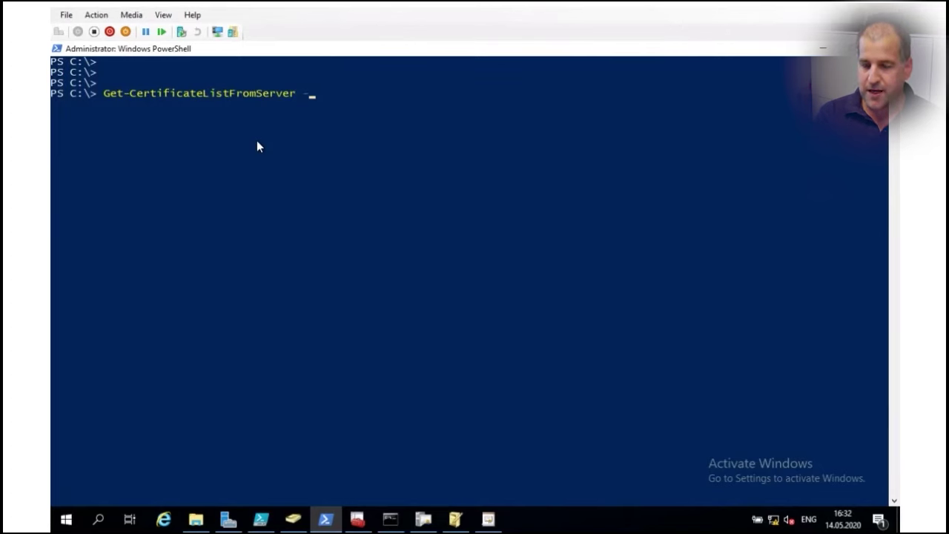
text(OU)
key(ctrl+v)
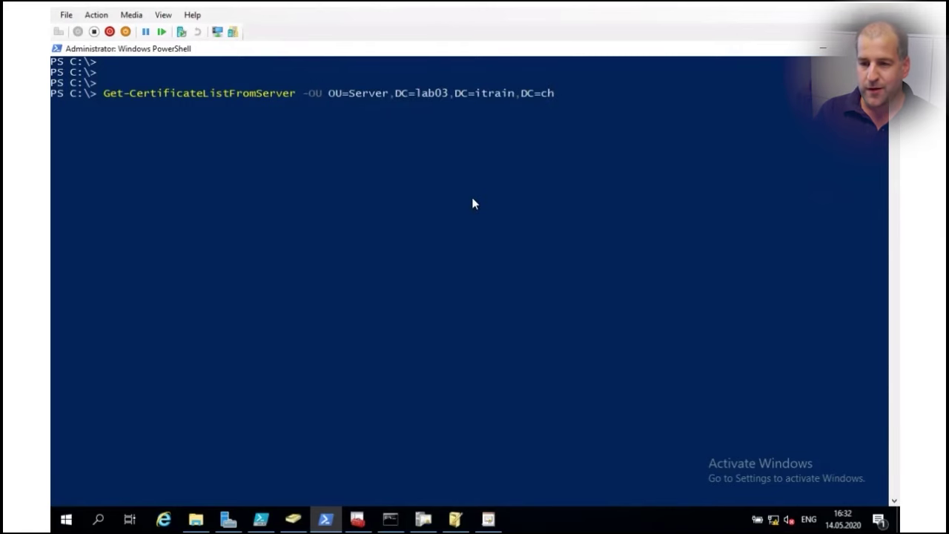
- Enclose the OU's distinguished name in the command in double quotes
key(ctrl+Left)
key(ctrl+Left)
key(ctrl+Left)
key(ctrl+Left)
key(ctrl+Left)
key(ctrl+Left)
key(ctrl+Left)
key(ctrl+Left)
text(")
key(End)
text(")
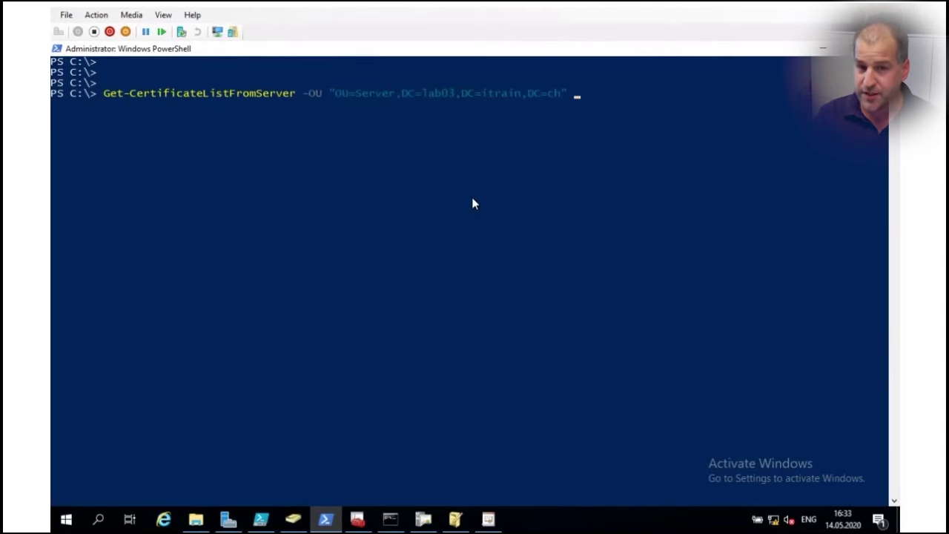
- Pipe the command to Out-GridView, run it, view the certificate list maximized, and close the grid
text( |)
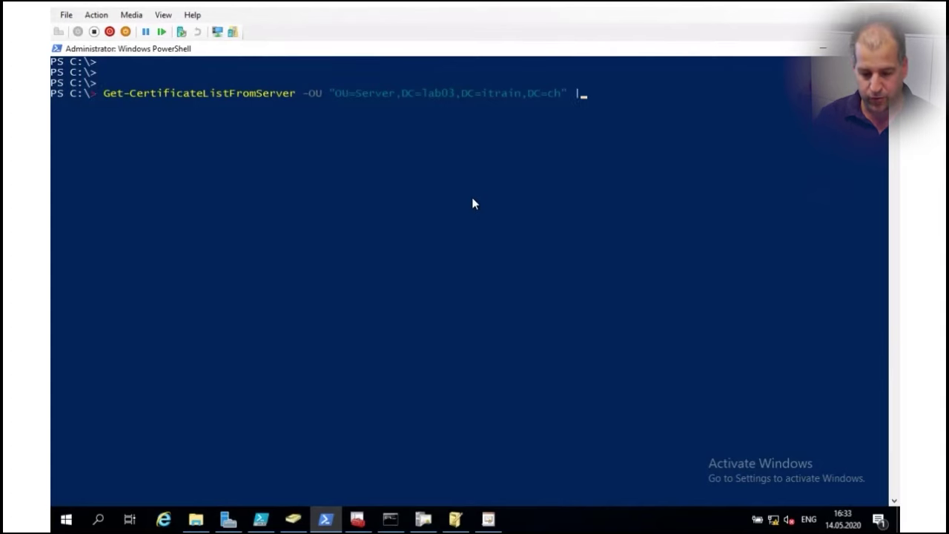
text( out-grid)
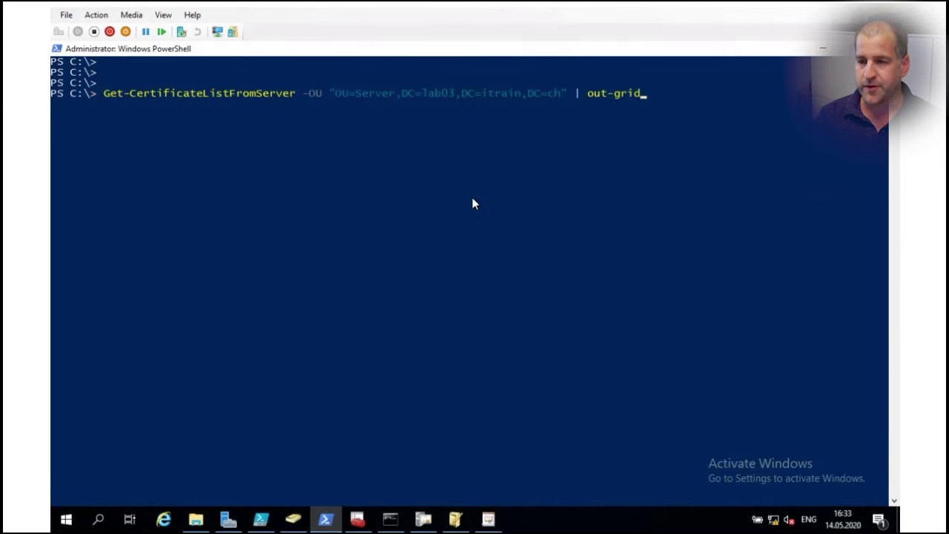
key(Tab)
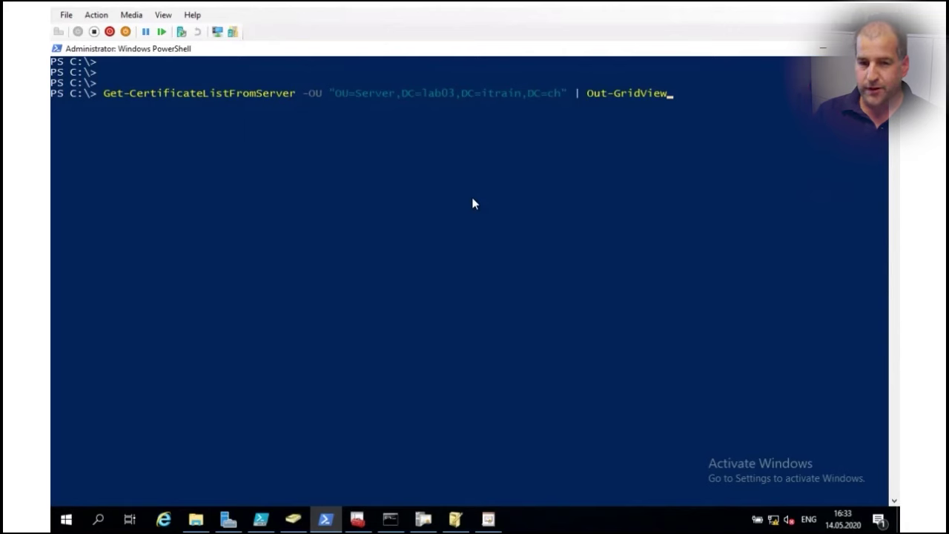
key(Return)
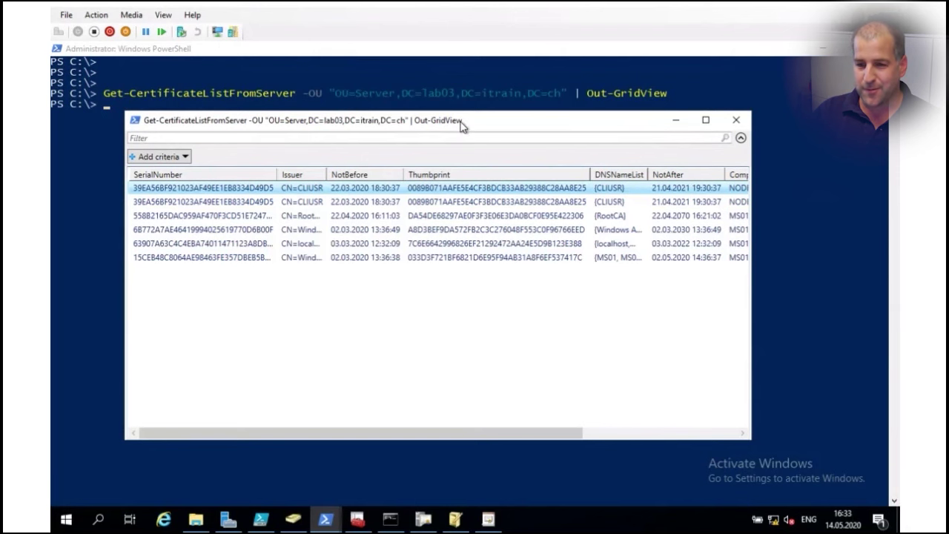
double_click(461, 126)
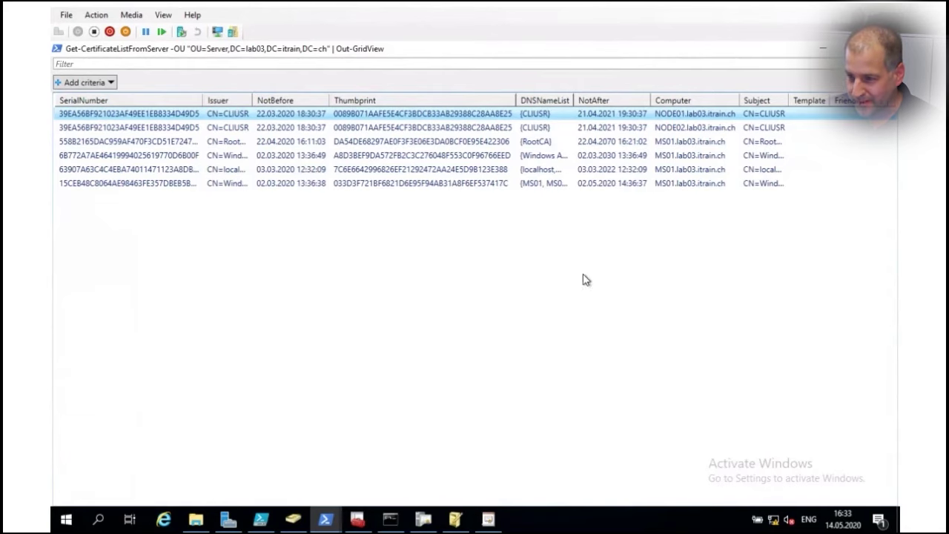
key(alt+F4)
- Switch to the local computer's Certificates console and start a new Personal certificate request using the Active Directory Enrollment Policy
click(357, 519)
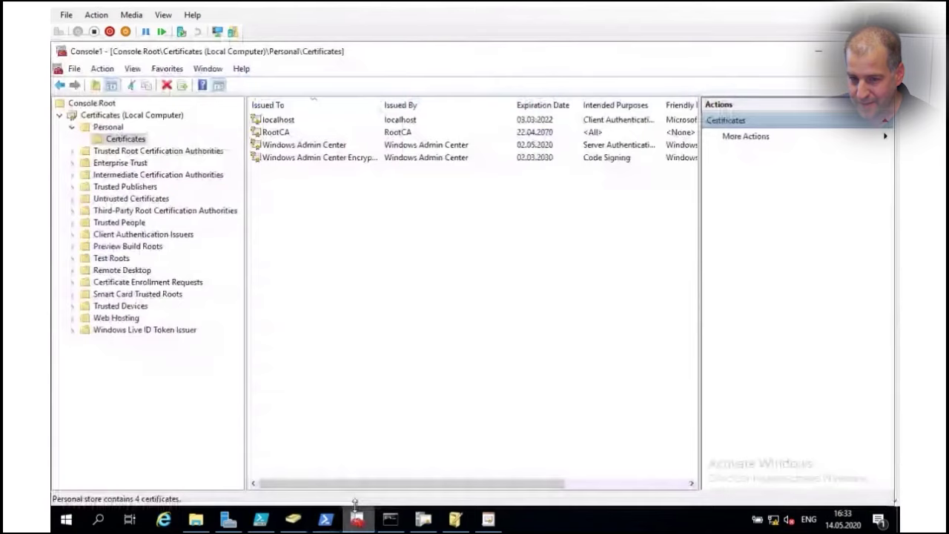
right_click(292, 203)
mouse_move(339, 213)
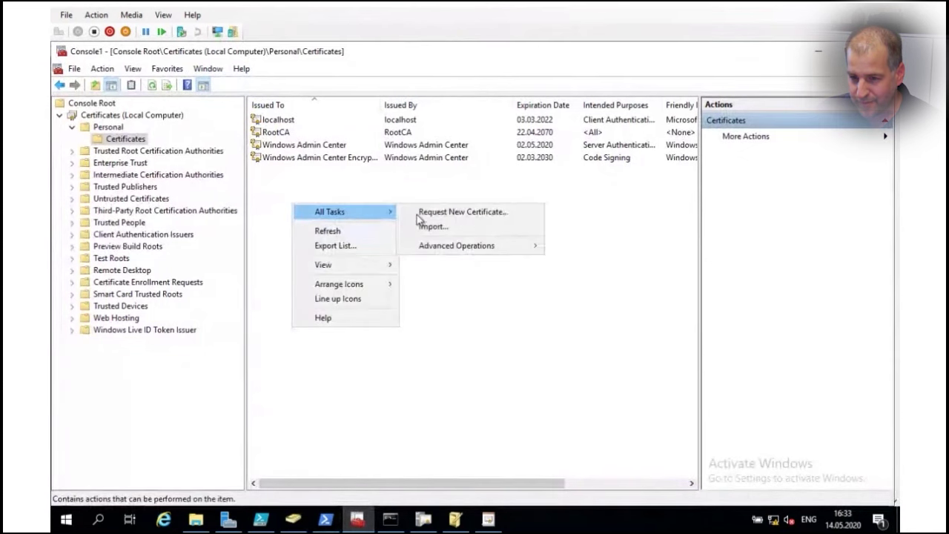
click(466, 214)
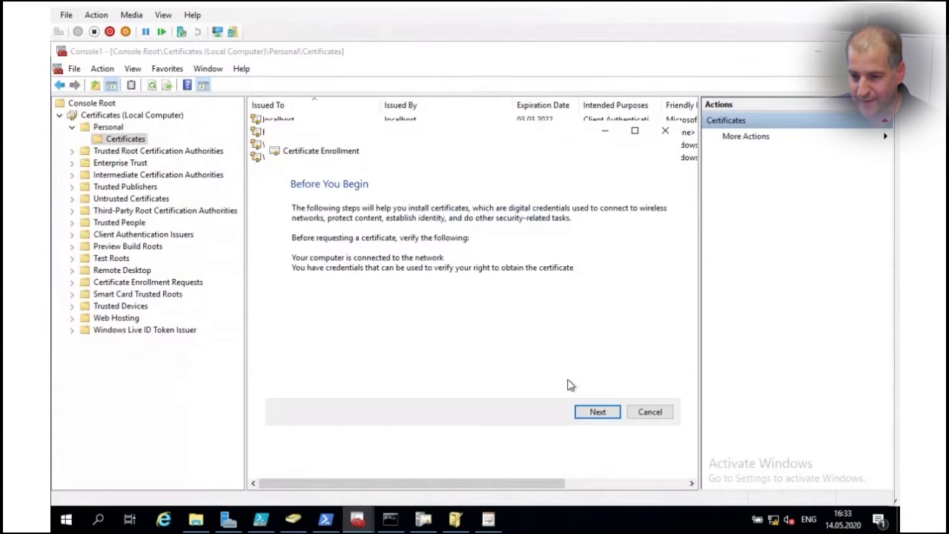
click(600, 413)
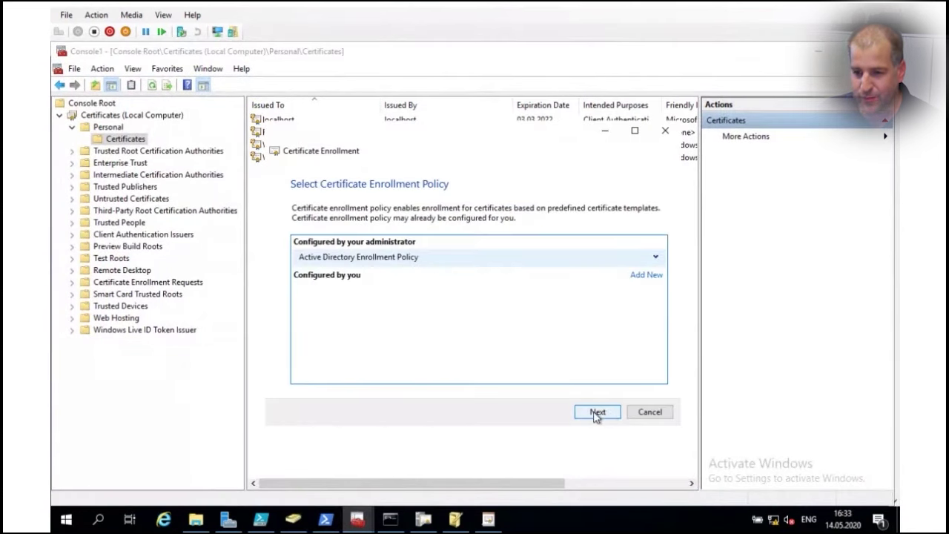
click(595, 413)
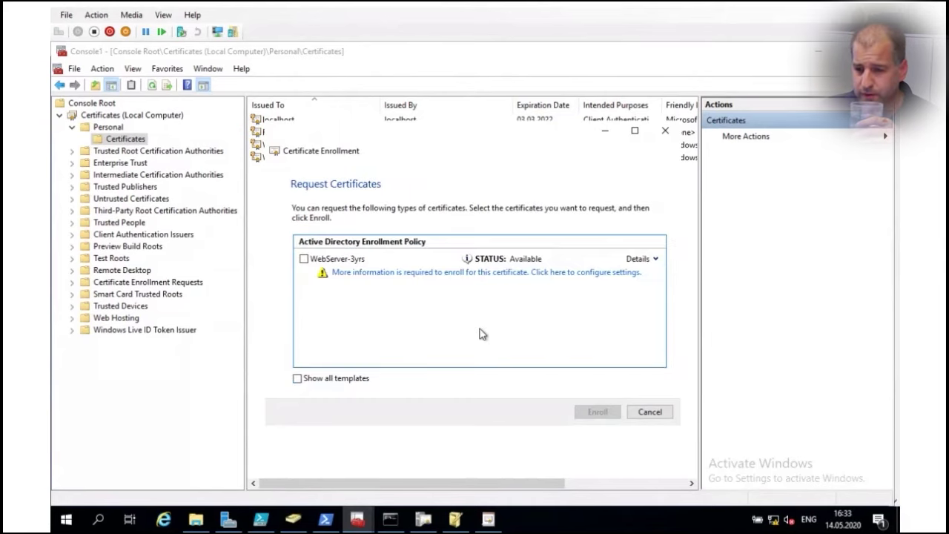
click(304, 260)
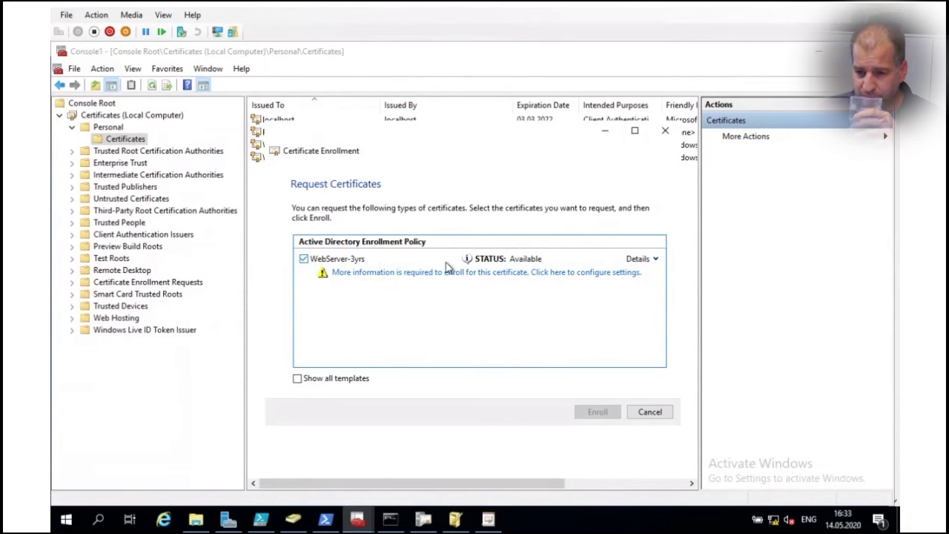
click(446, 273)
click(374, 301)
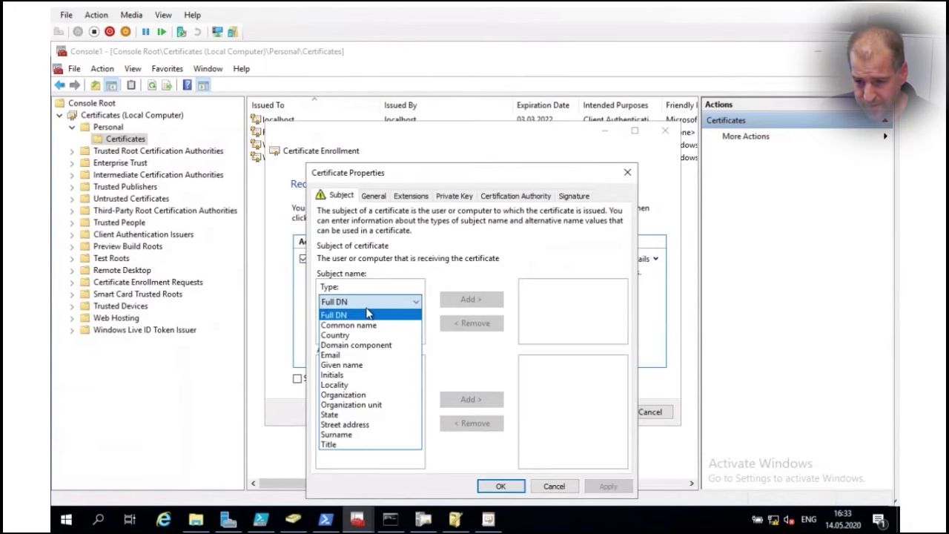
click(362, 326)
click(359, 332)
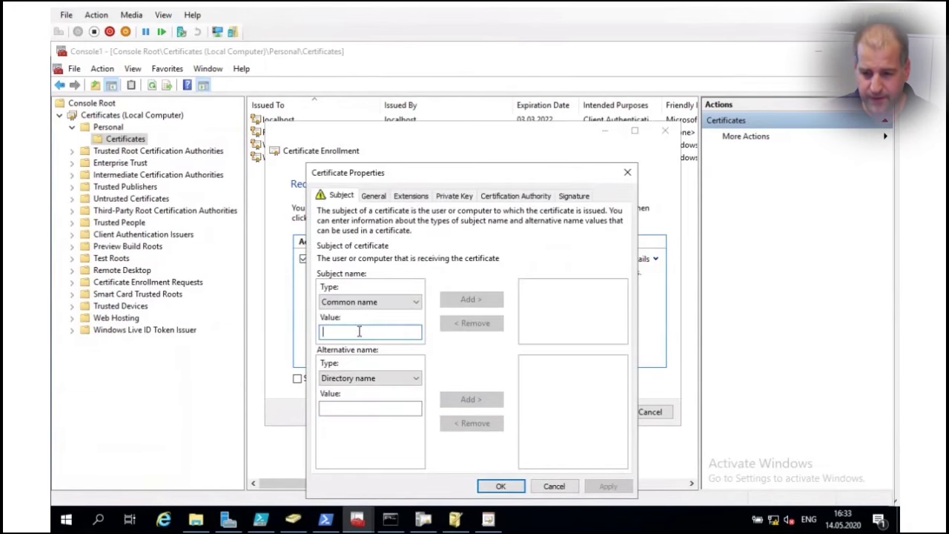
text(www.test)
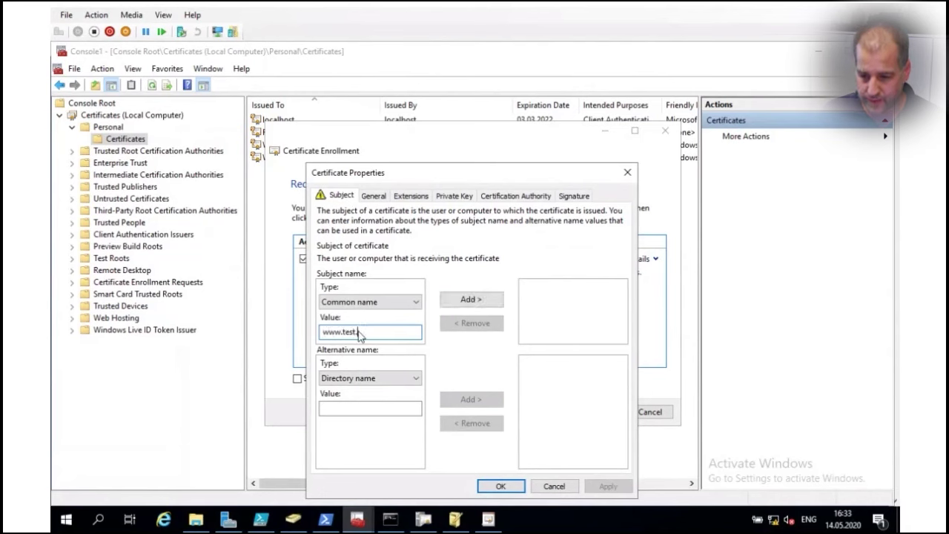
key(BackSpace)
key(BackSpace)
key(BackSpace)
key(BackSpace)
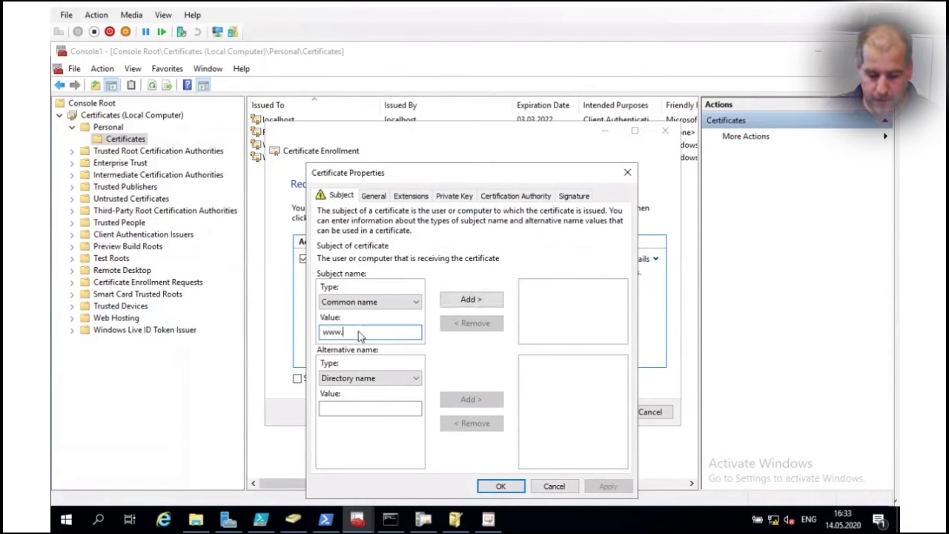
text(judithui.com)
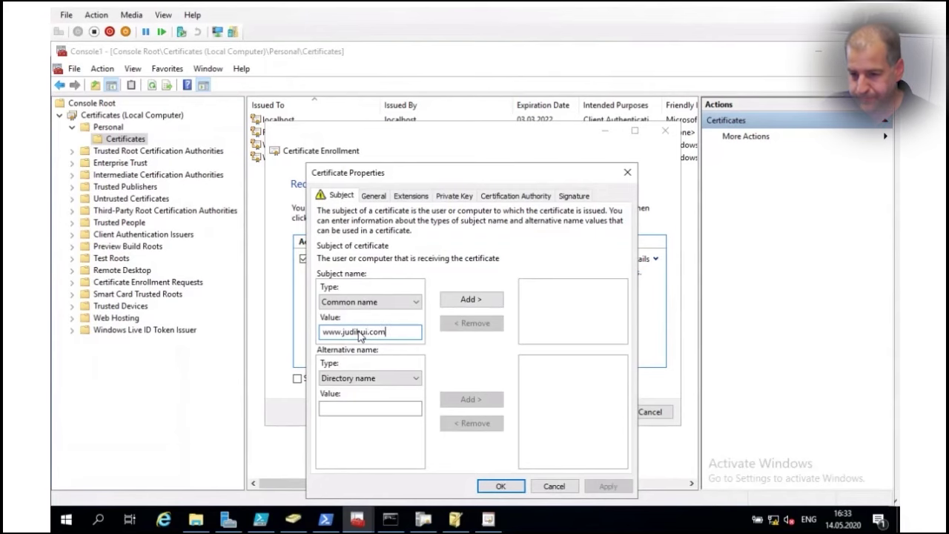
click(471, 299)
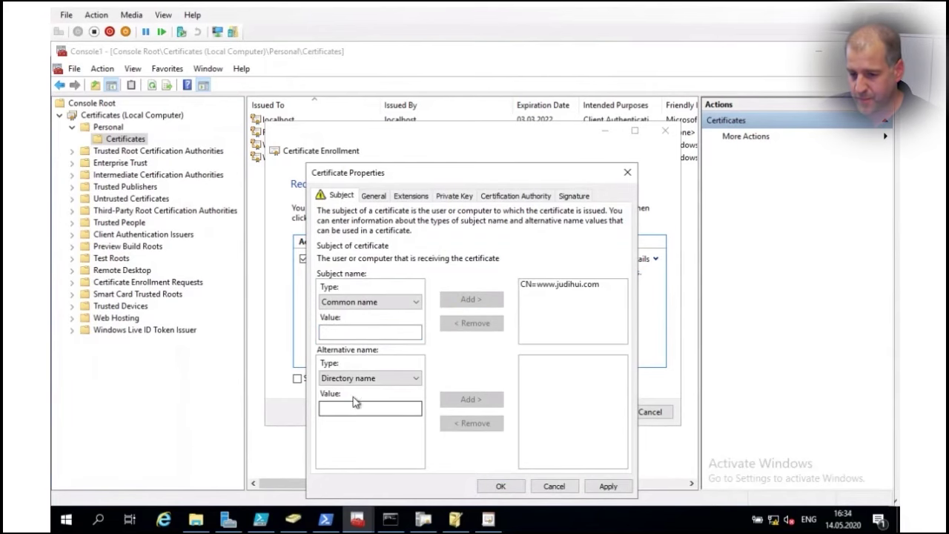
- Accept the certificate properties, enroll the WebServer-3yrs certificate, and finish the enrollment wizard
click(501, 486)
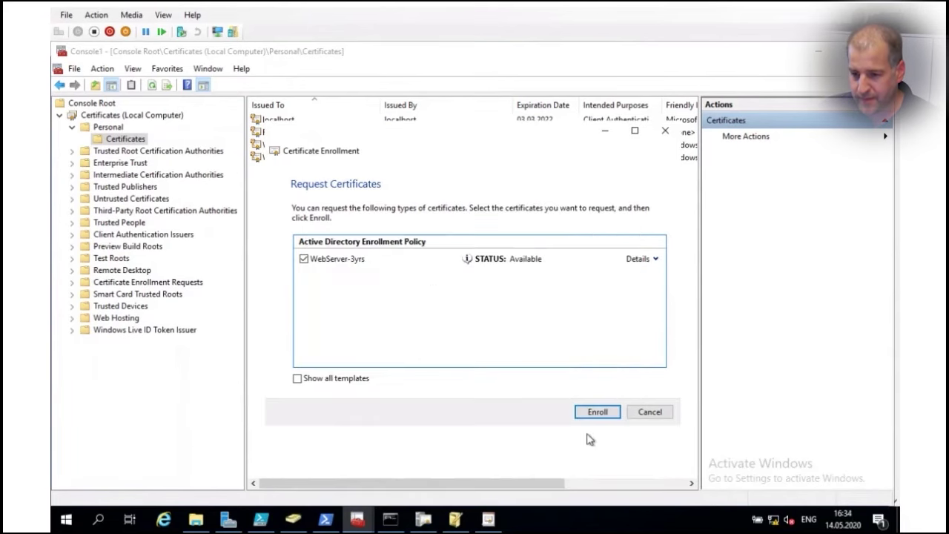
click(599, 412)
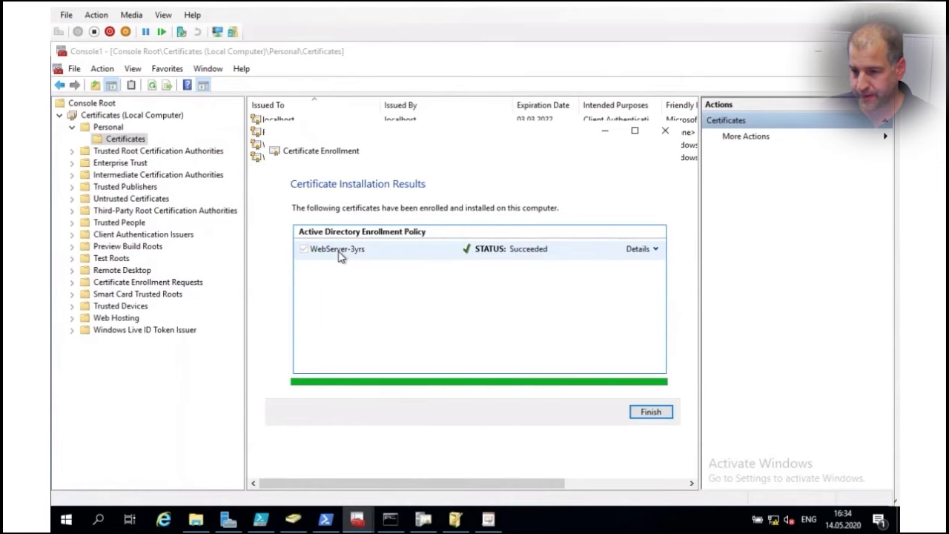
click(635, 409)
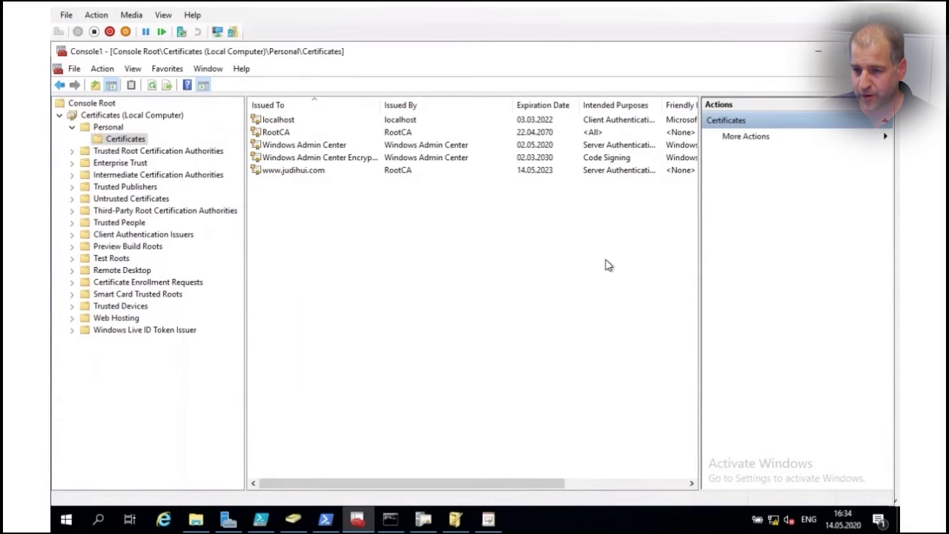
click(365, 172)
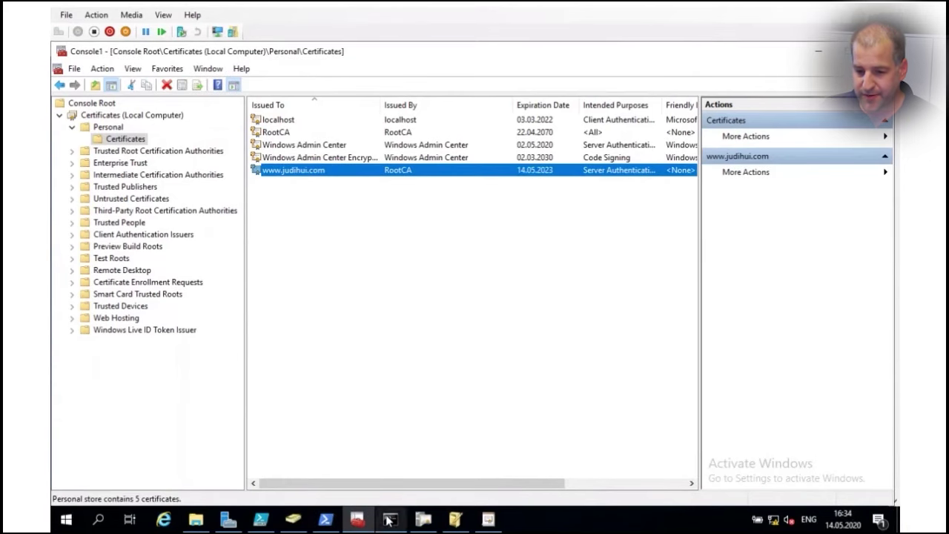
click(326, 520)
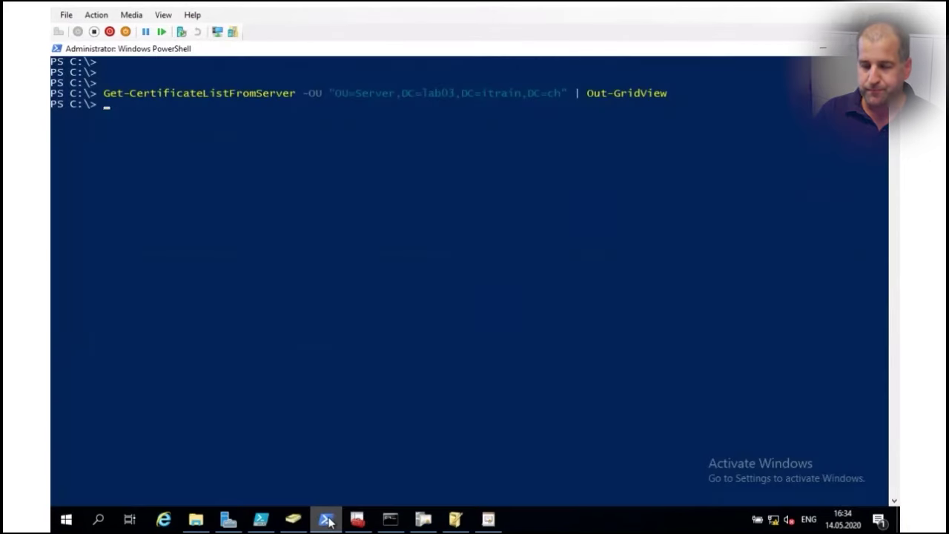
key(Up)
key(Return)
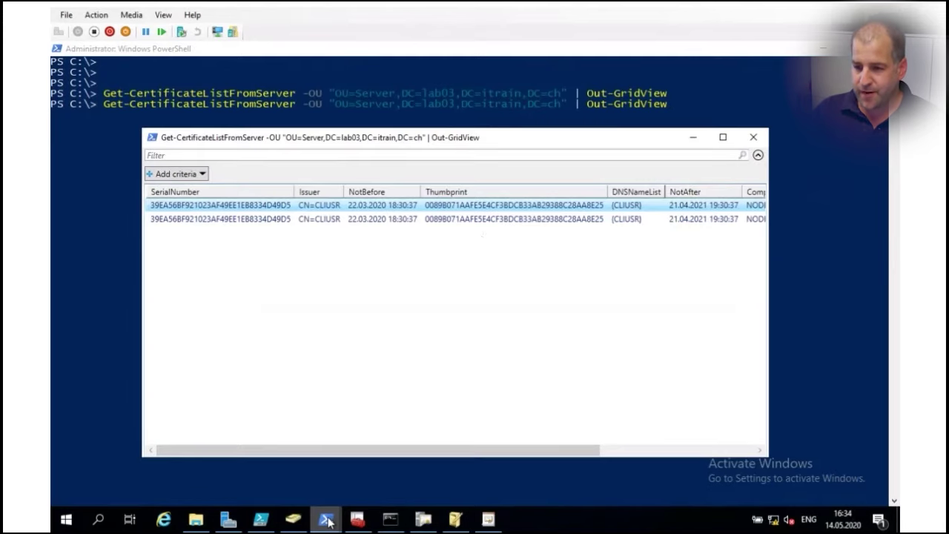
double_click(525, 138)
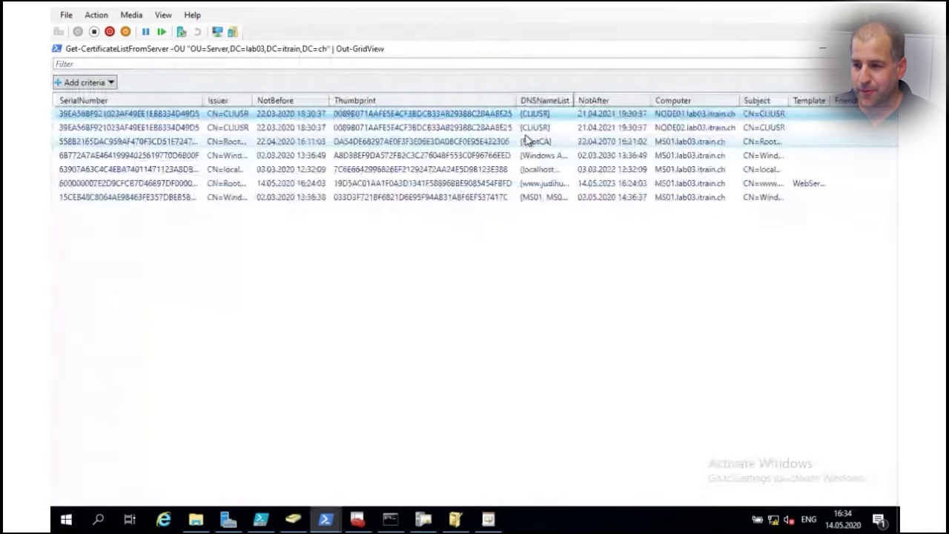
- Fit the Template column to its contents, sort the grid by Template, and select the WebServer-3yrs certificate row
double_click(828, 100)
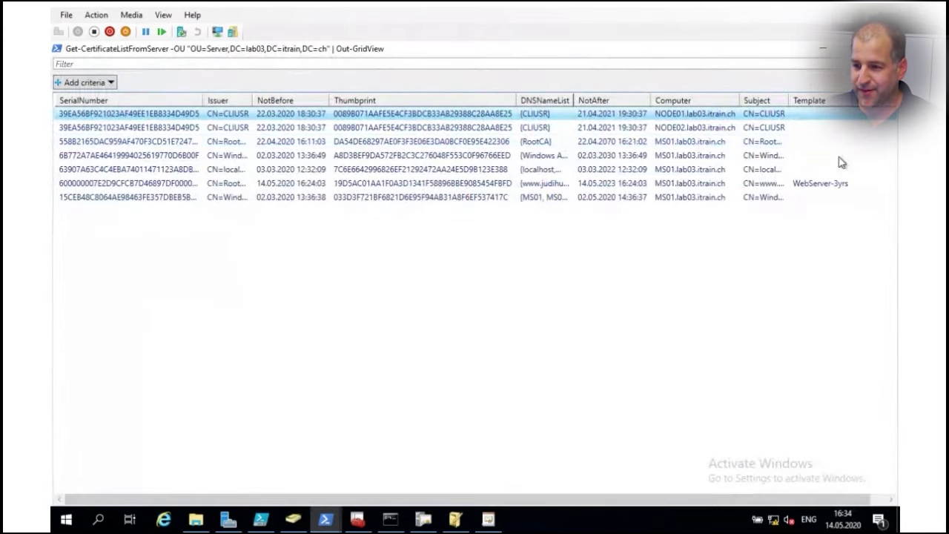
click(818, 102)
click(818, 102)
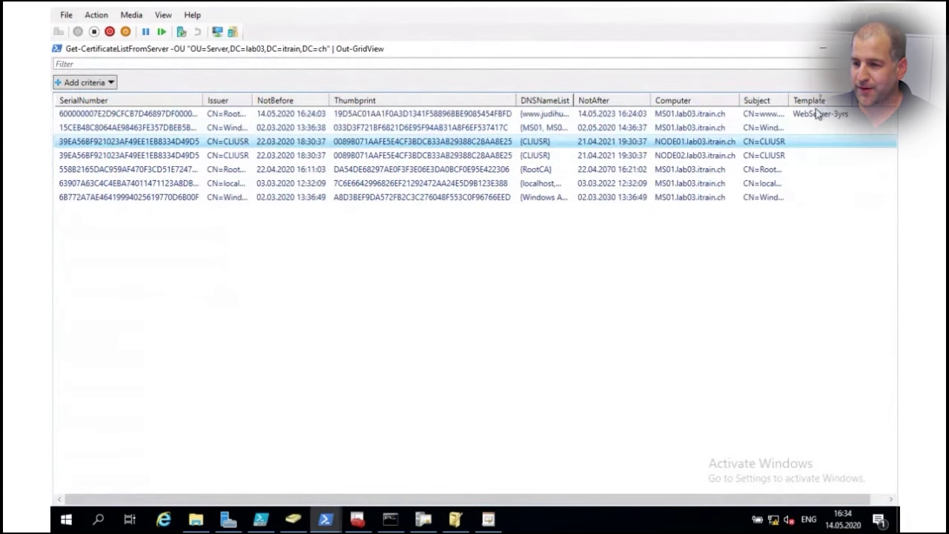
click(818, 114)
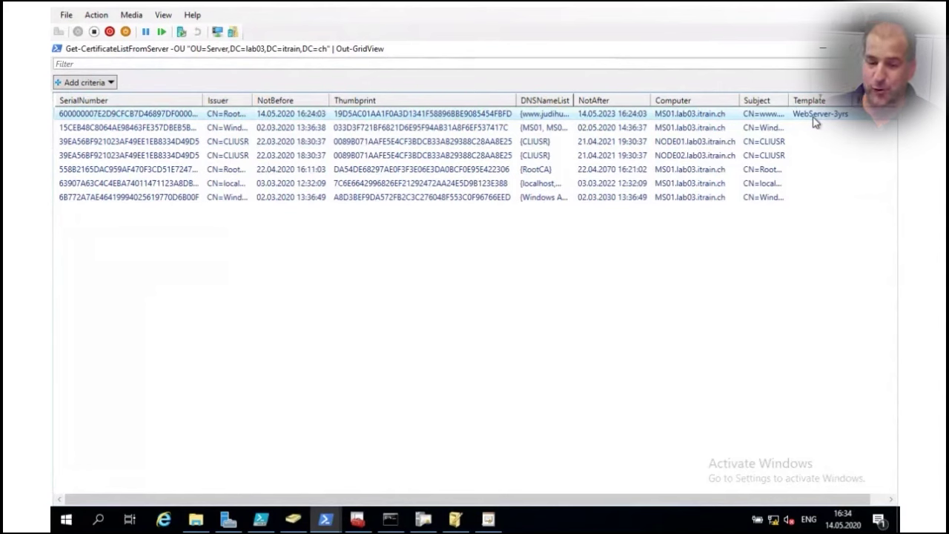
- Return to the PowerShell console, change to the cert: drive, and list its store locations
click(326, 519)
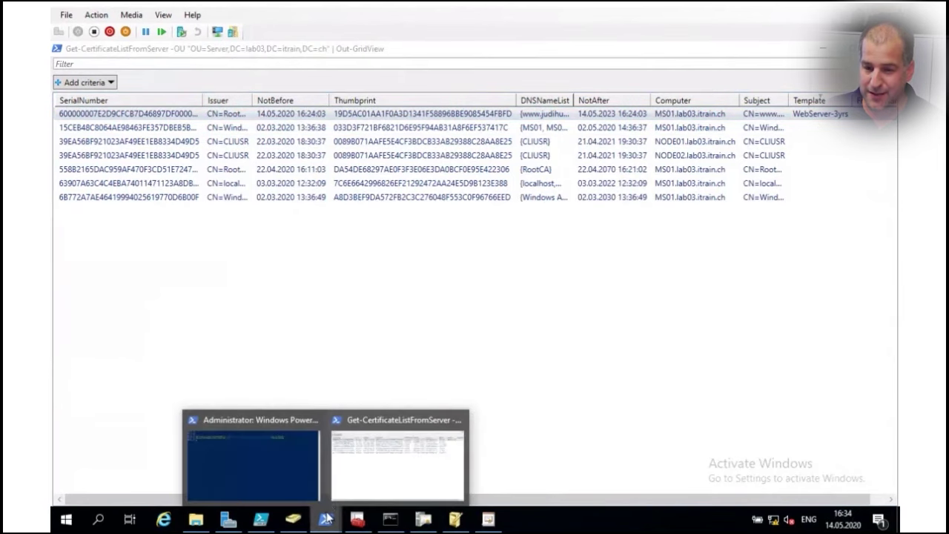
click(289, 455)
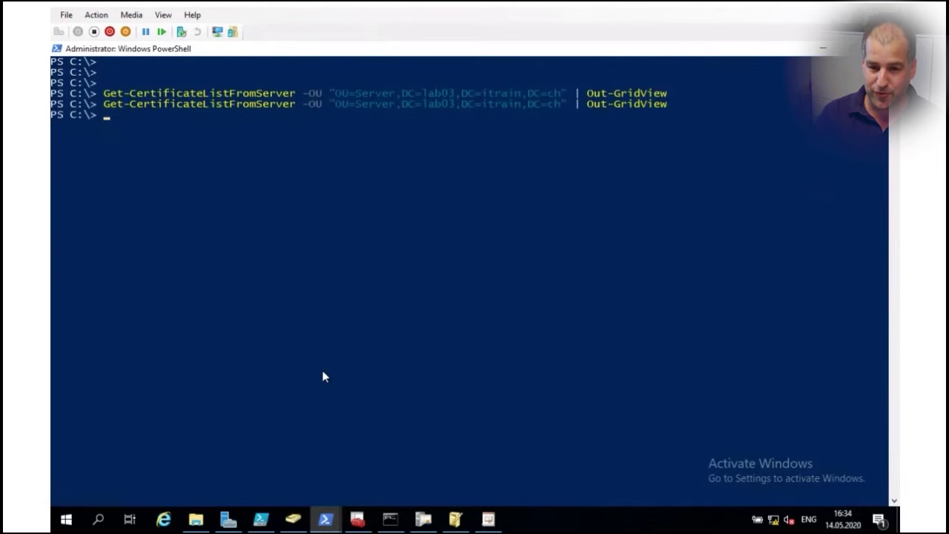
key(Return)
key(Return)
text(cd cert)
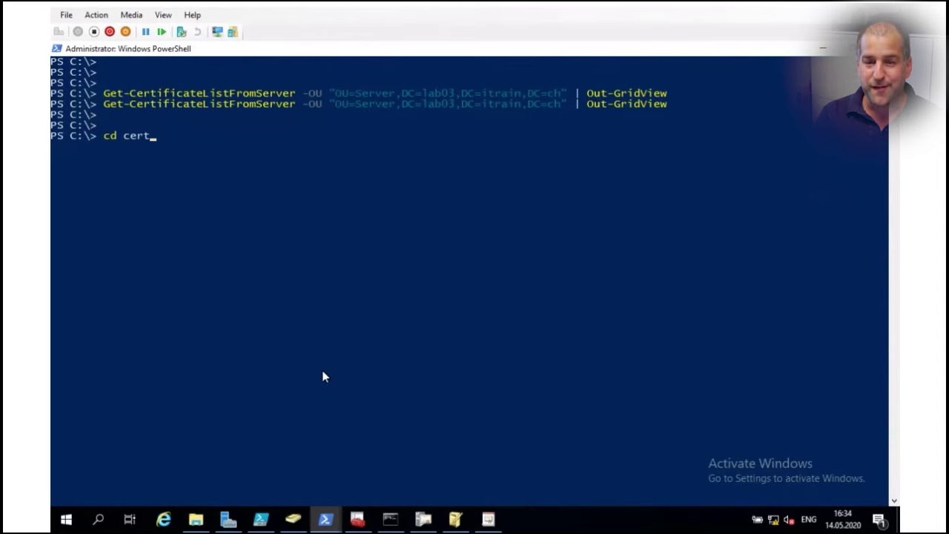
text(:)
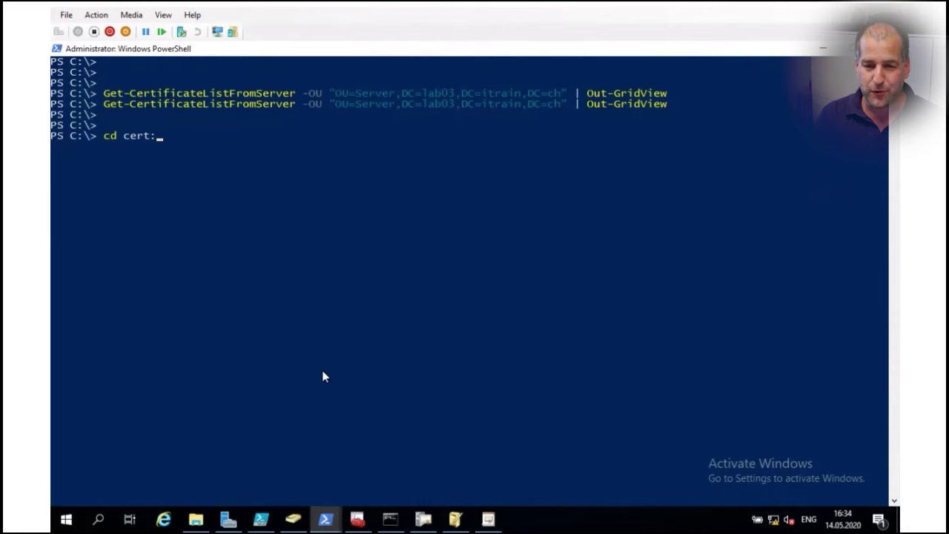
key(Return)
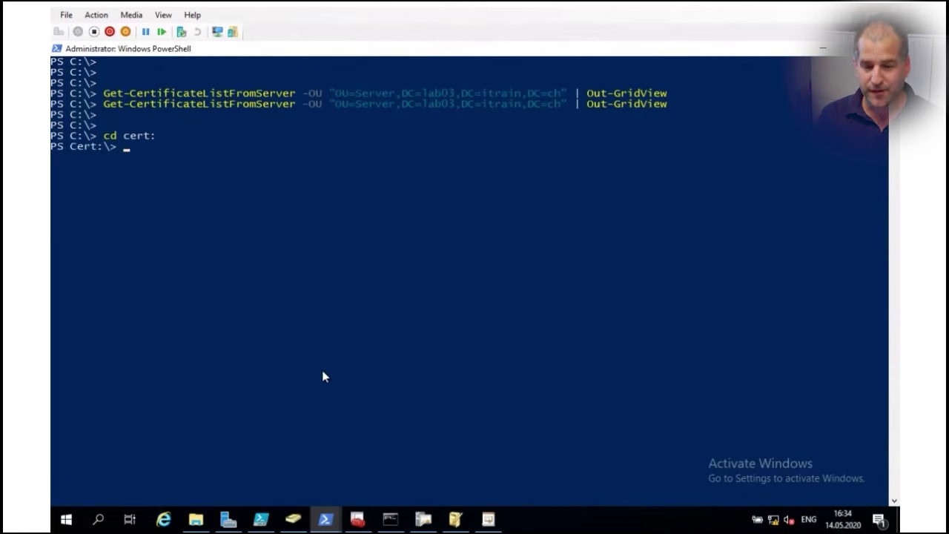
text(dir)
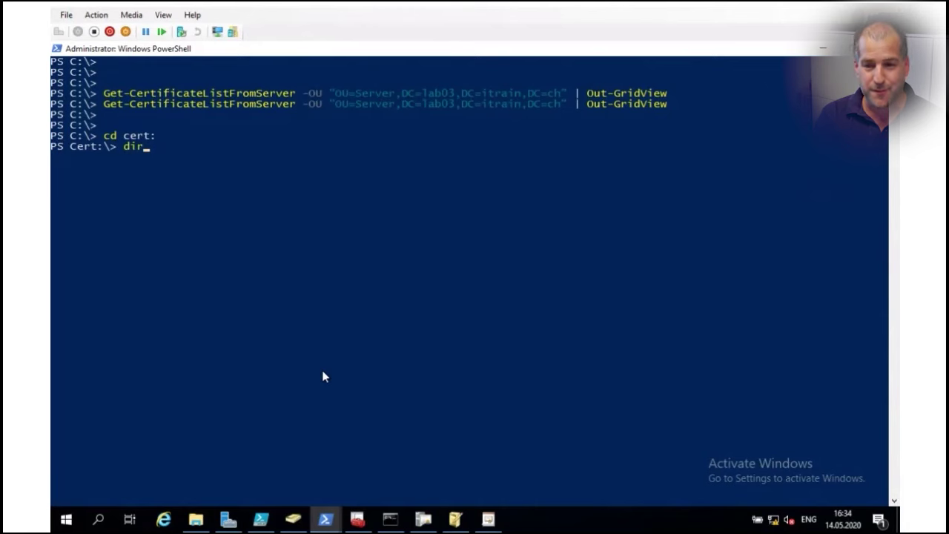
key(Return)
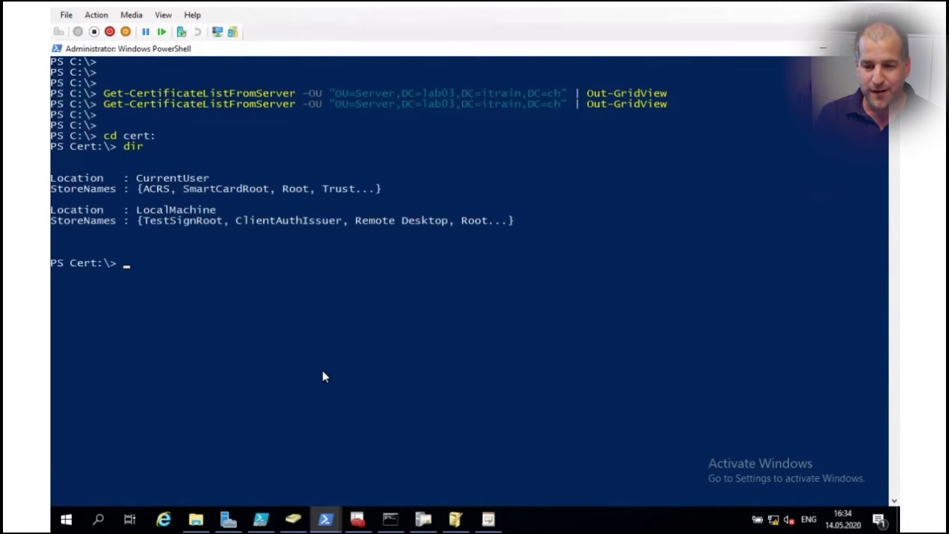
- Change to the LocalMachine location on the certificate drive and list its stores
text(cd local)
key(Tab)
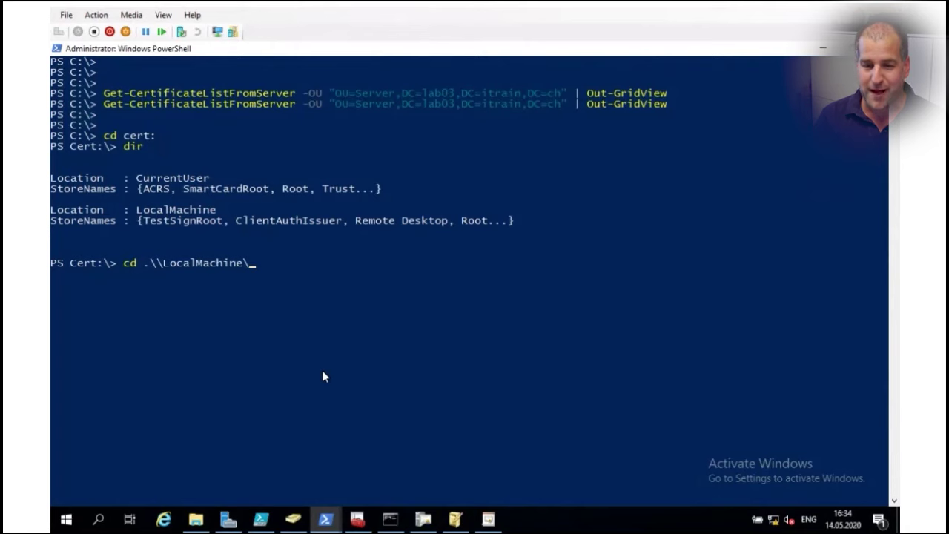
key(Return)
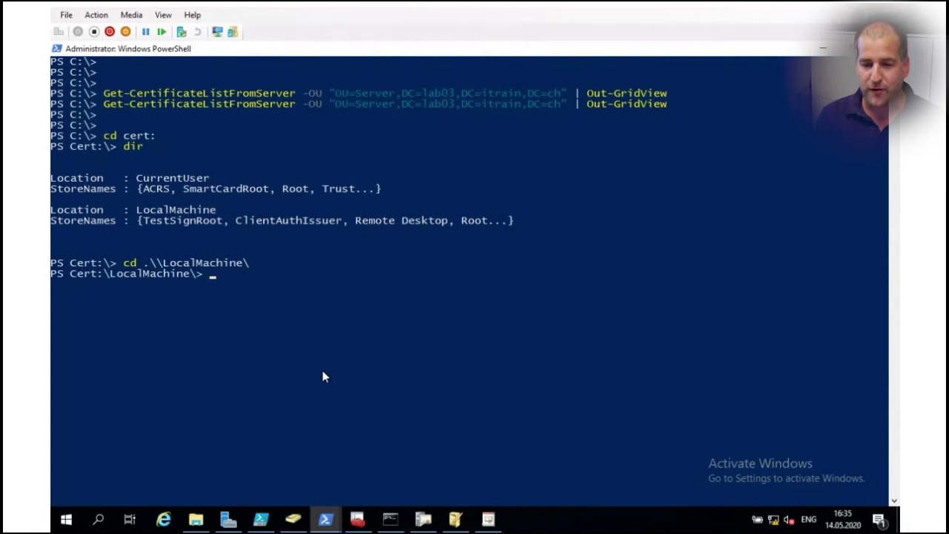
text(dir)
key(Return)
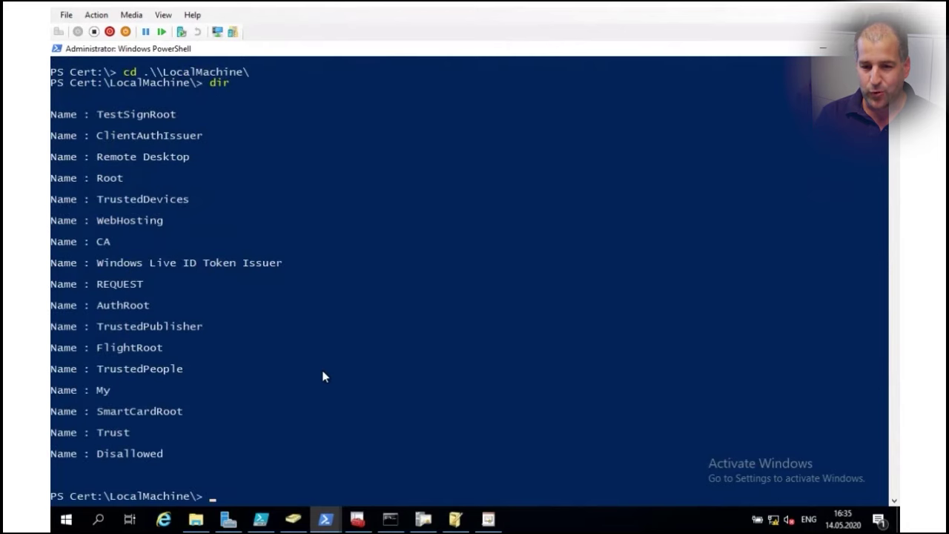
- Change to the My store under LocalMachine and list its certificates
text(cd my)
key(Tab)
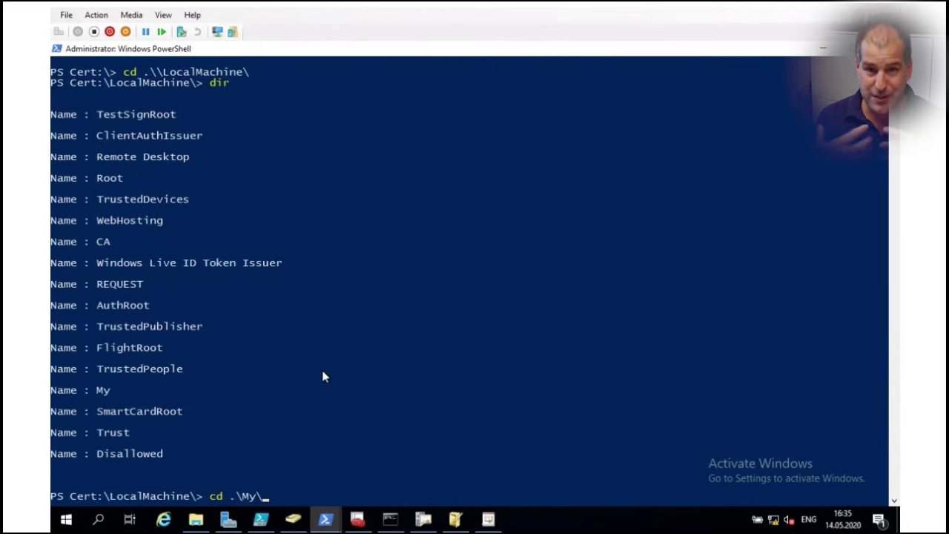
key(Return)
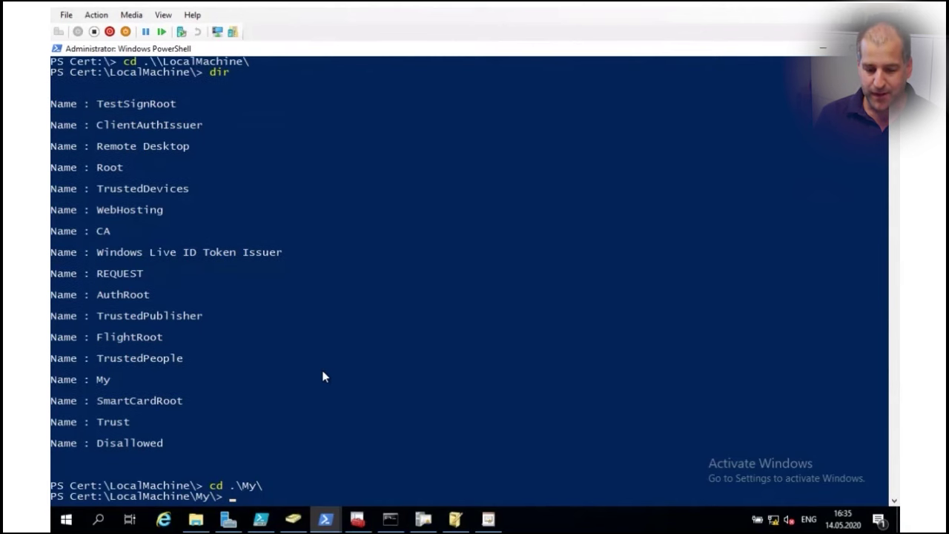
text(dir)
key(Return)
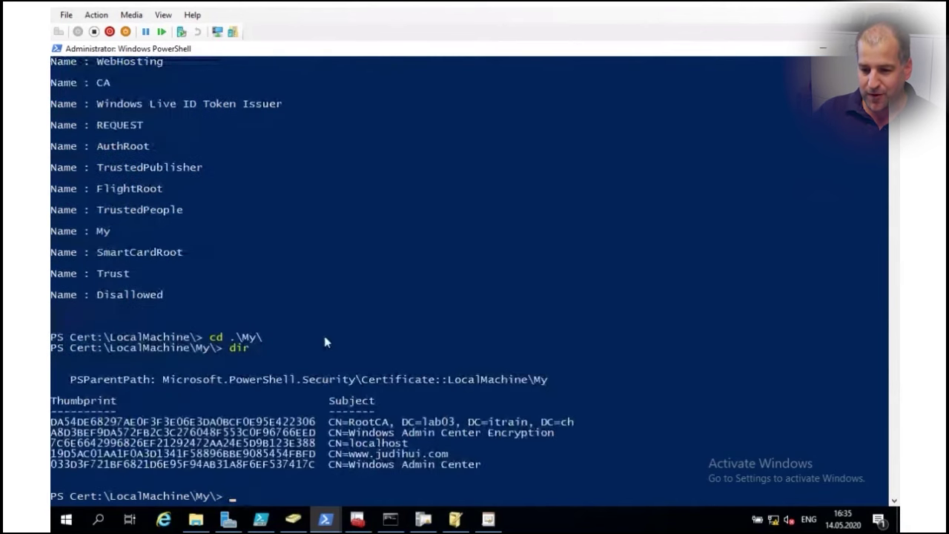
scroll(327, 341, down, 3)
click(333, 359)
drag(335, 360, 453, 360)
right_click(314, 413)
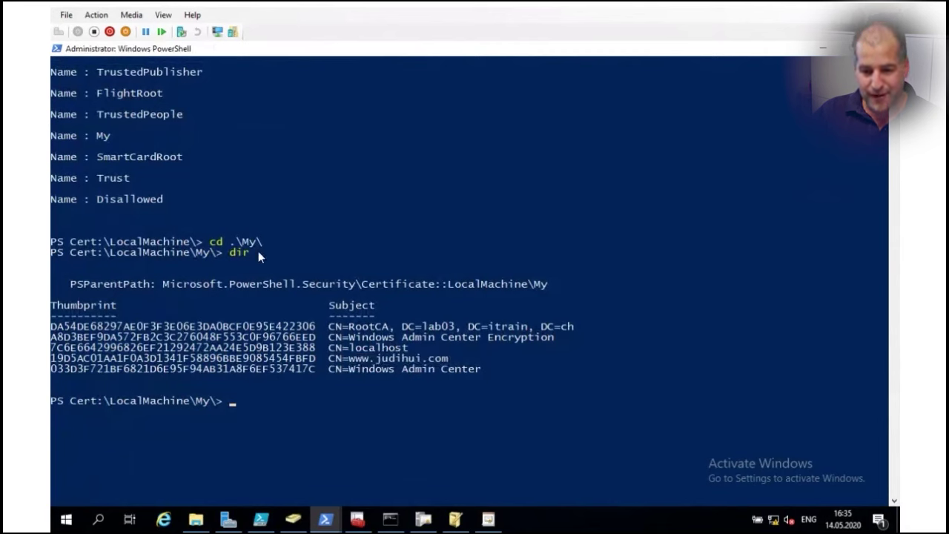
drag(70, 254, 192, 253)
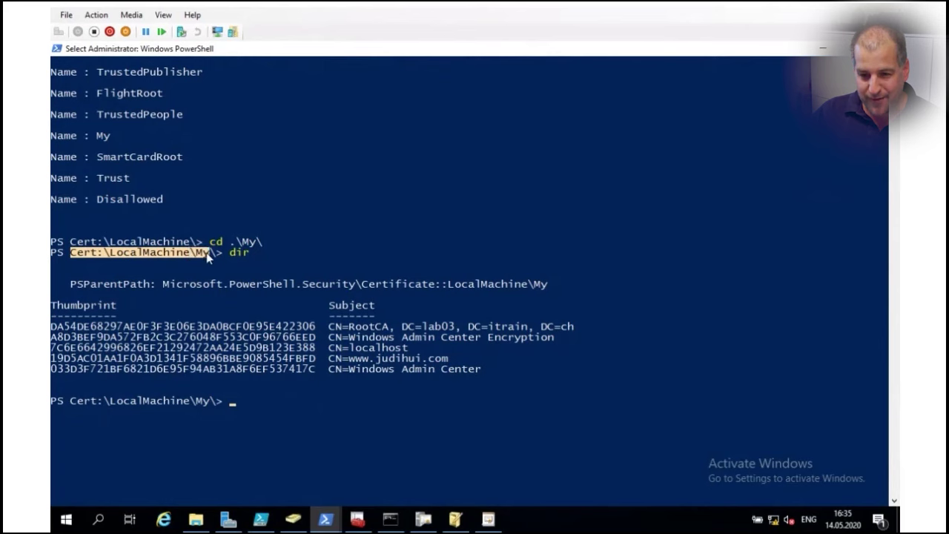
right_click(210, 256)
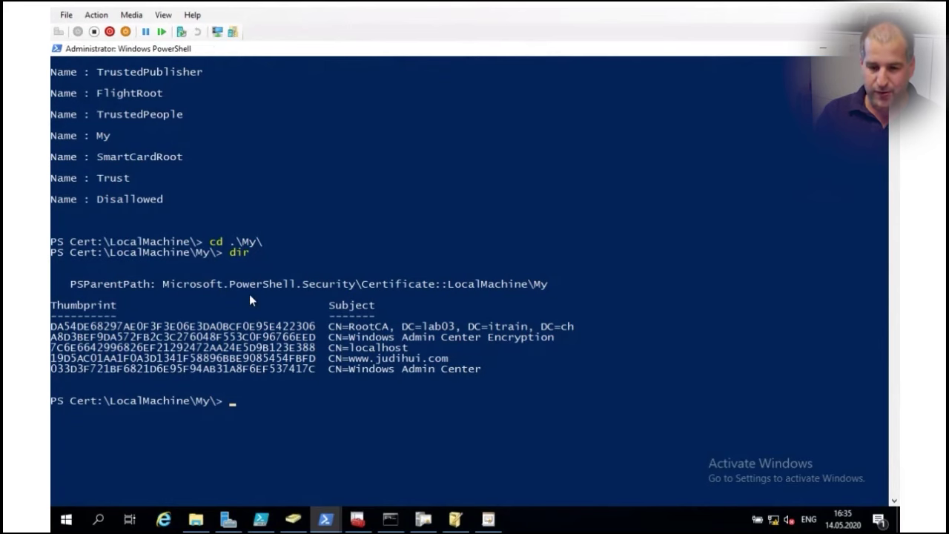
- Switch back to the C: drive and clear the console
scroll(250, 294, up, 3)
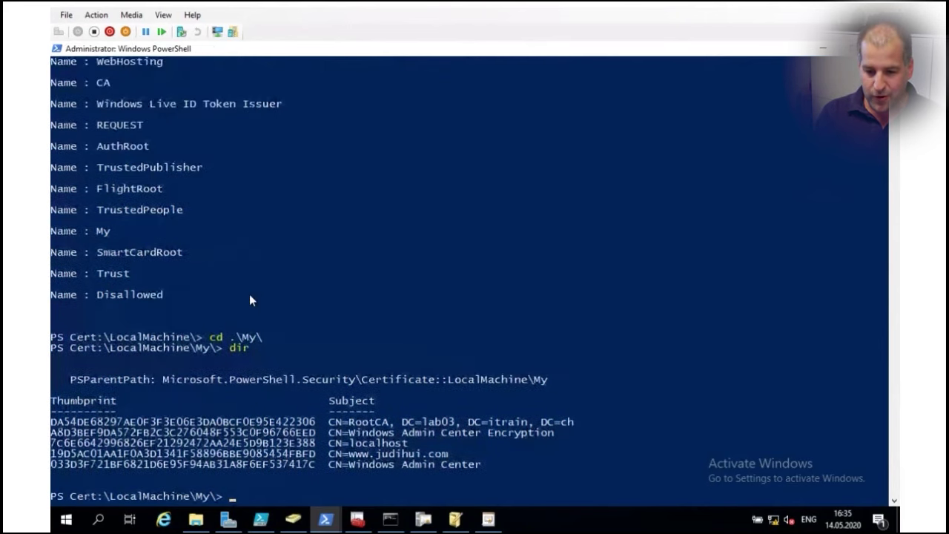
text(c:)
key(Return)
text(cls)
key(Return)
key(Return)
key(Return)
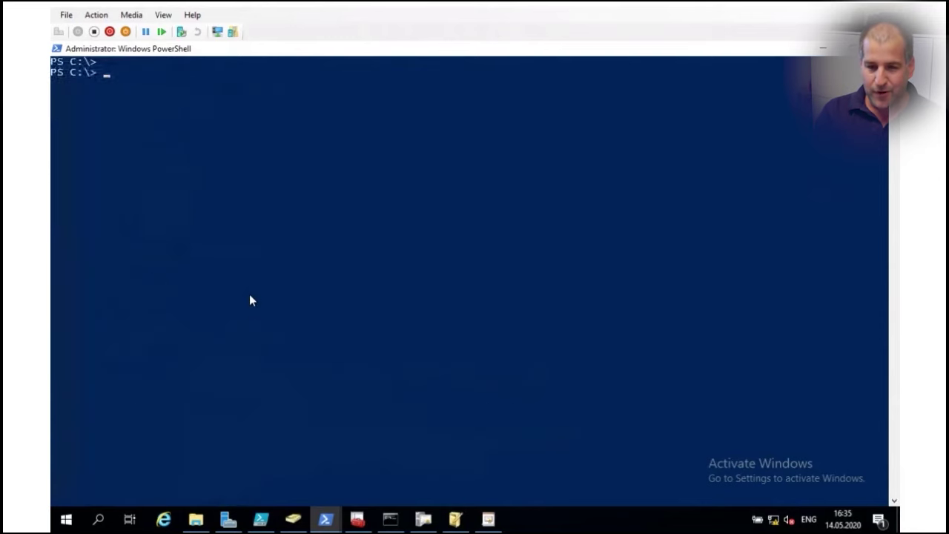
- List the computer's personal certificates from the C: drive with dir and the copied path Cert:\LocalMachine\My
text(cd)
key(BackSpace)
key(BackSpace)
text(dir)
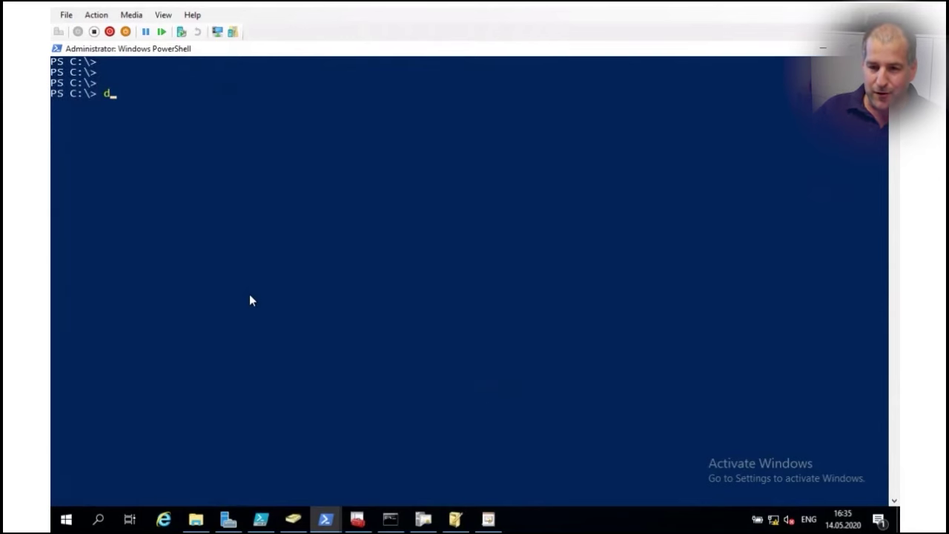
right_click(324, 152)
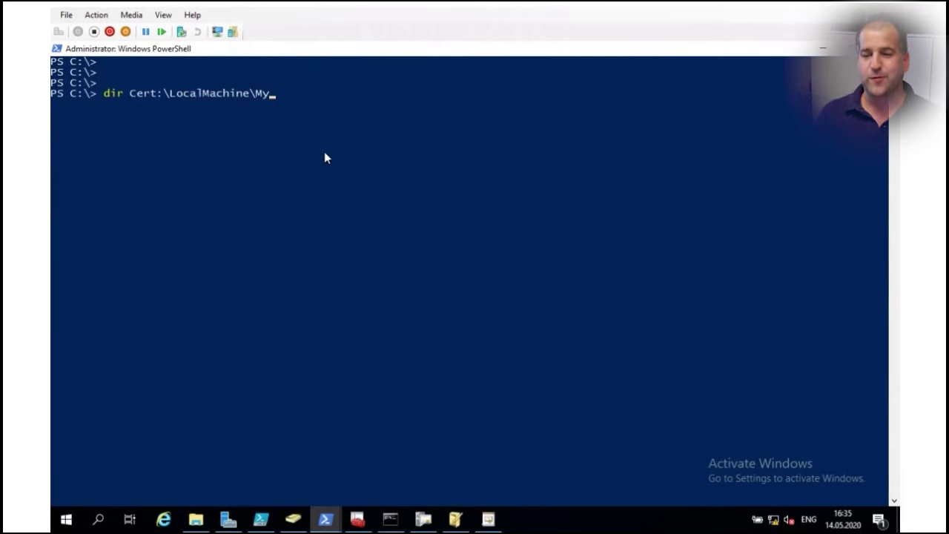
key(Return)
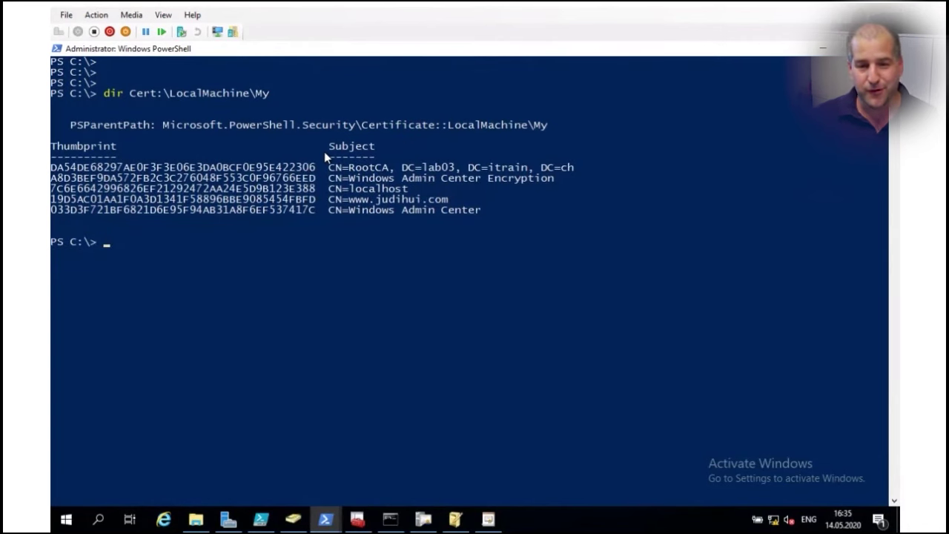
- Compose an Invoke-Command call with -ComputerName node01 and an empty -ScriptBlock
text(Invoke-Command)
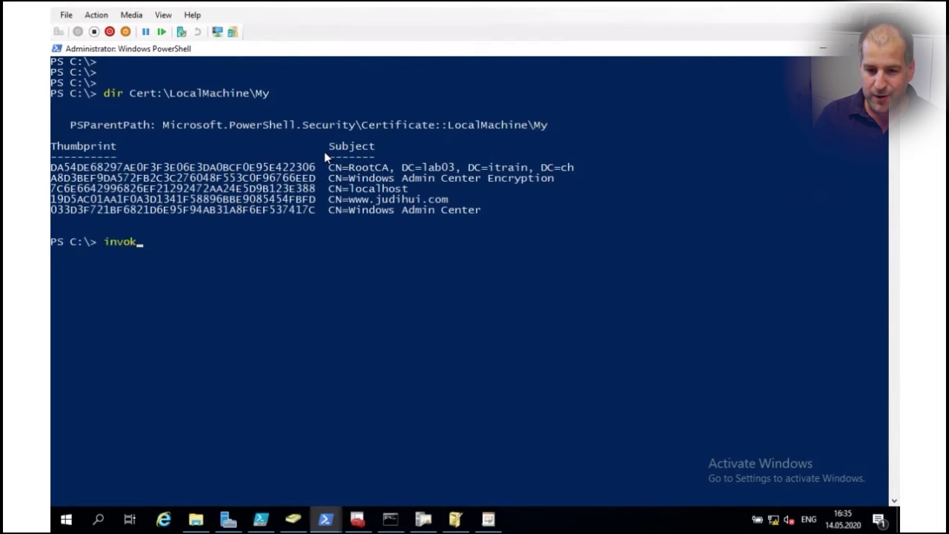
text( -co)
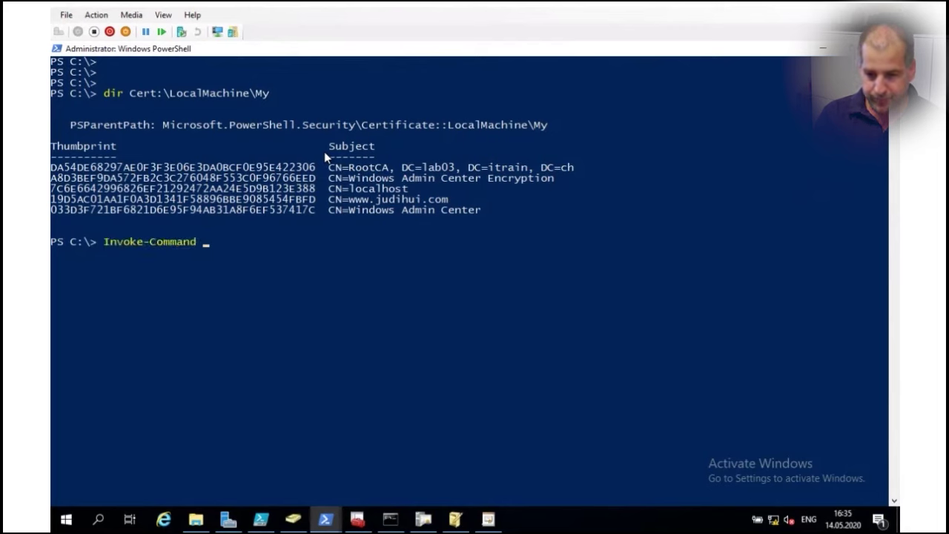
key(Tab)
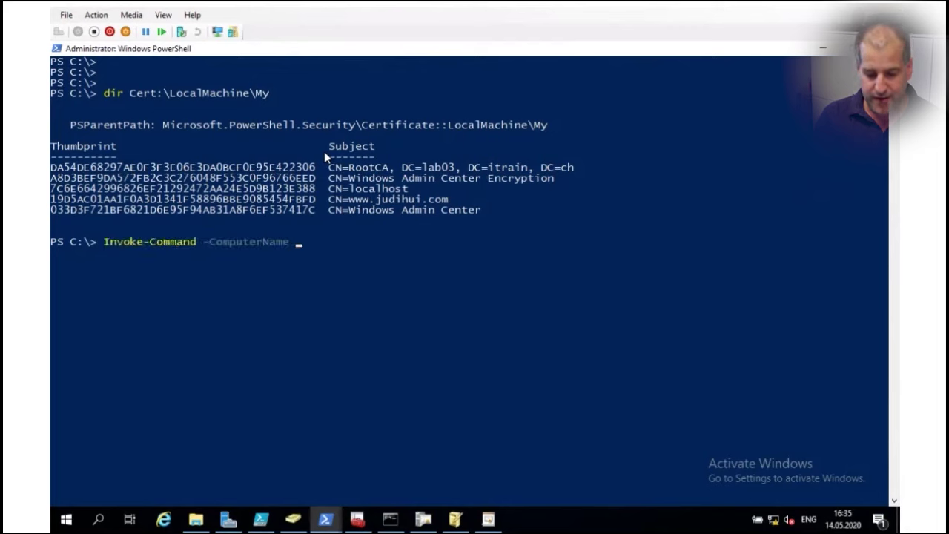
text(node01)
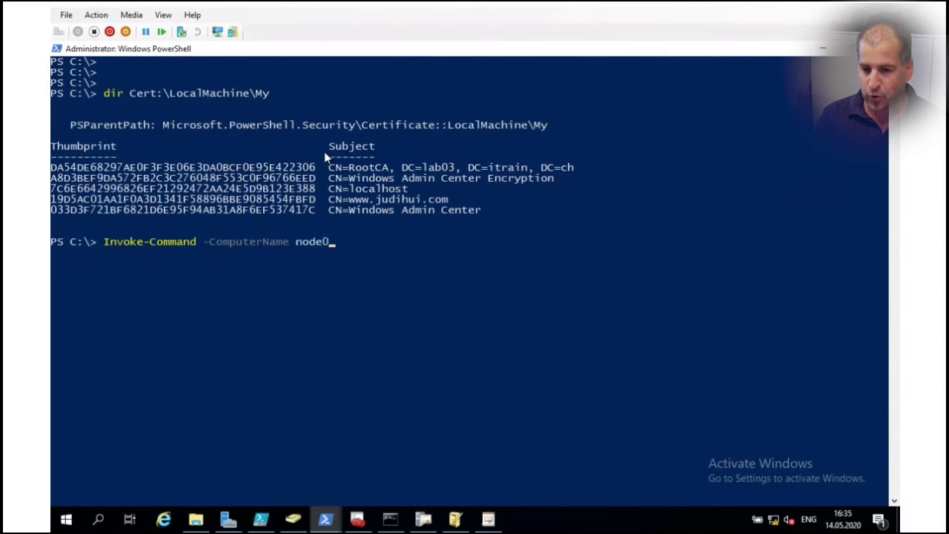
text(scr)
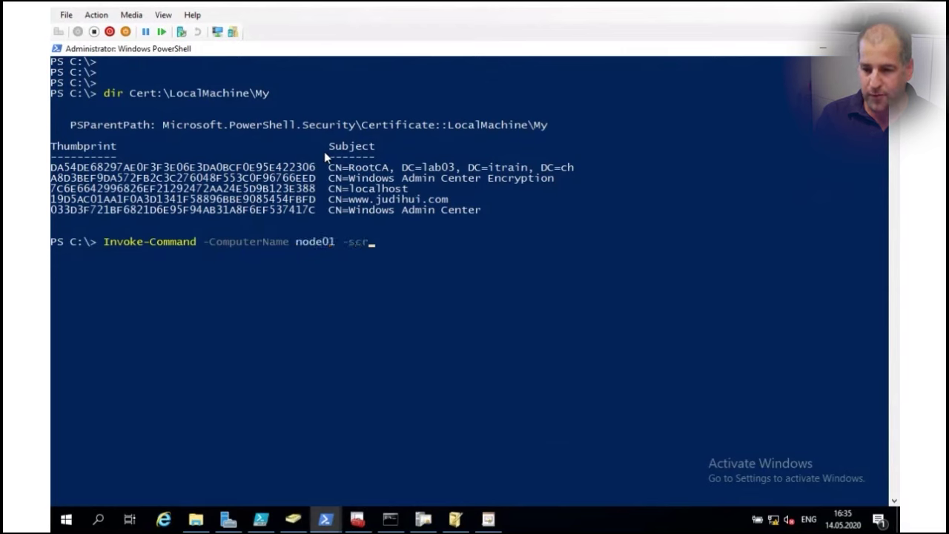
key(Tab)
text({ })
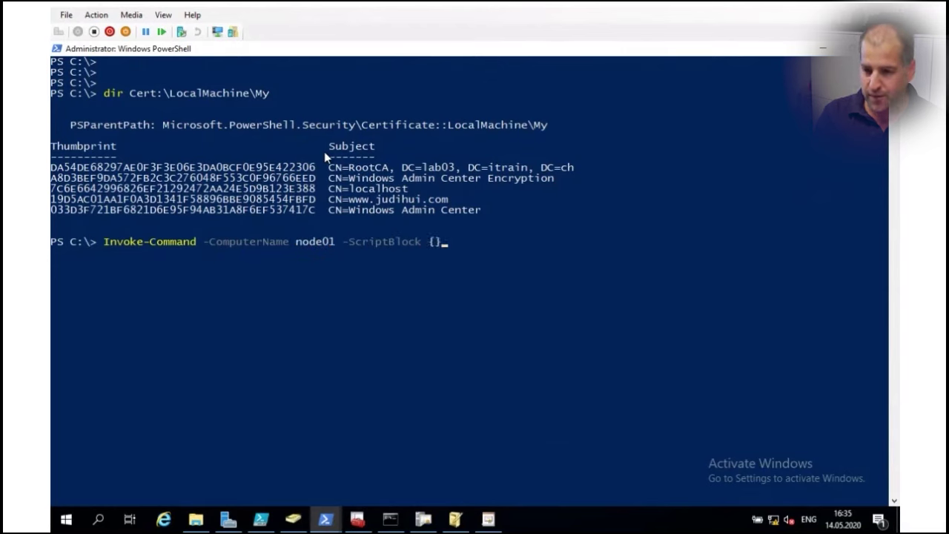
key(Left)
key(Left)
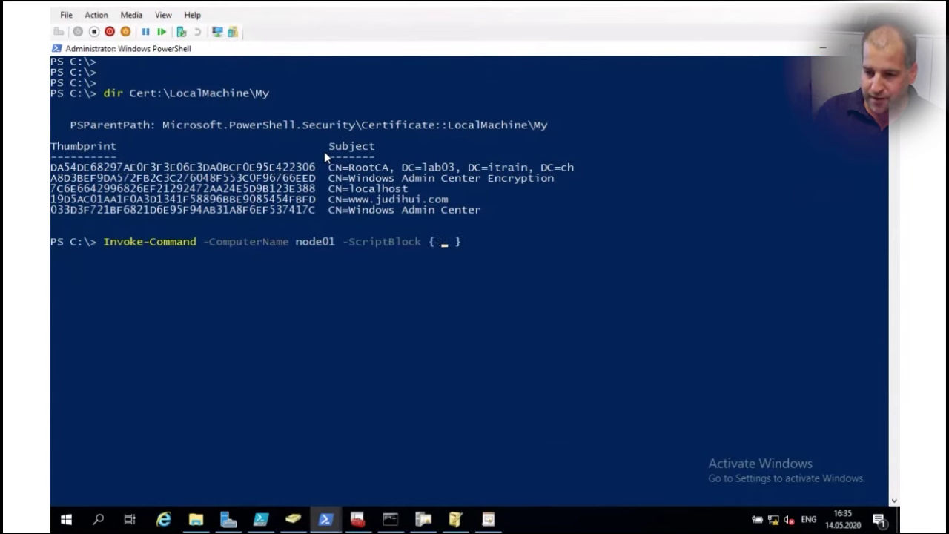
- Fill the script block with dir Cert:\LocalMachine\My and run the command against node01
text(dir)
text(Cert:\LocalMachine\My)
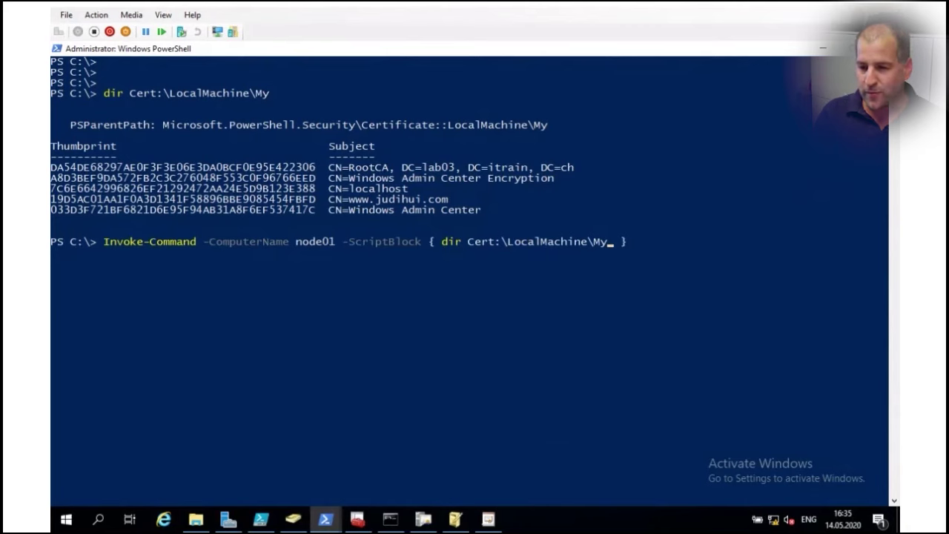
key(Delete)
key(End)
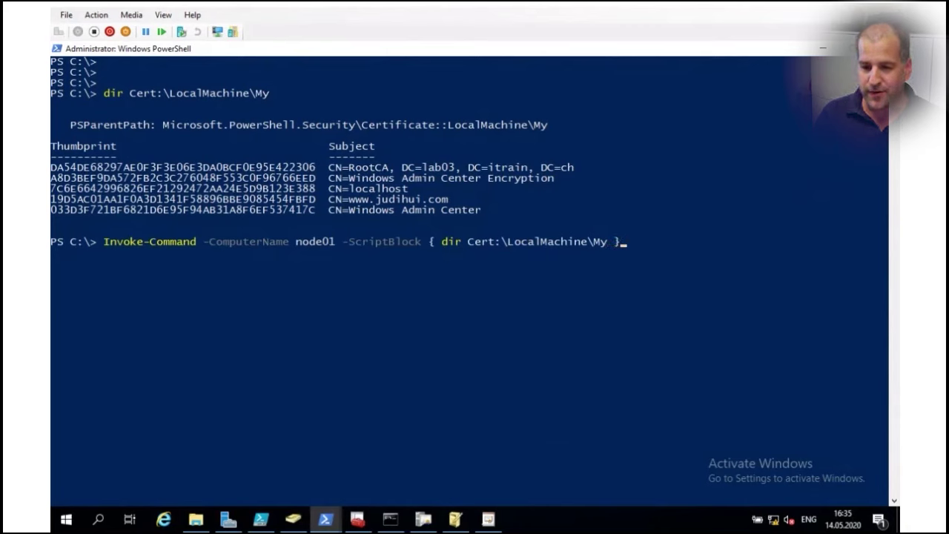
key(Return)
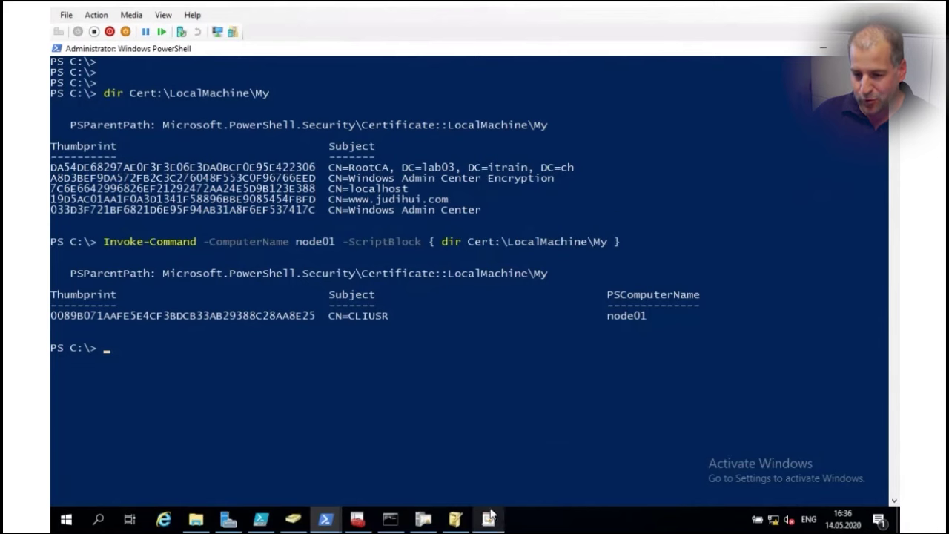
- In the Get-CertificateListFromServer grid, sort by SerialNumber and widen the Issuer and DNSNameList columns
mouse_move(325, 523)
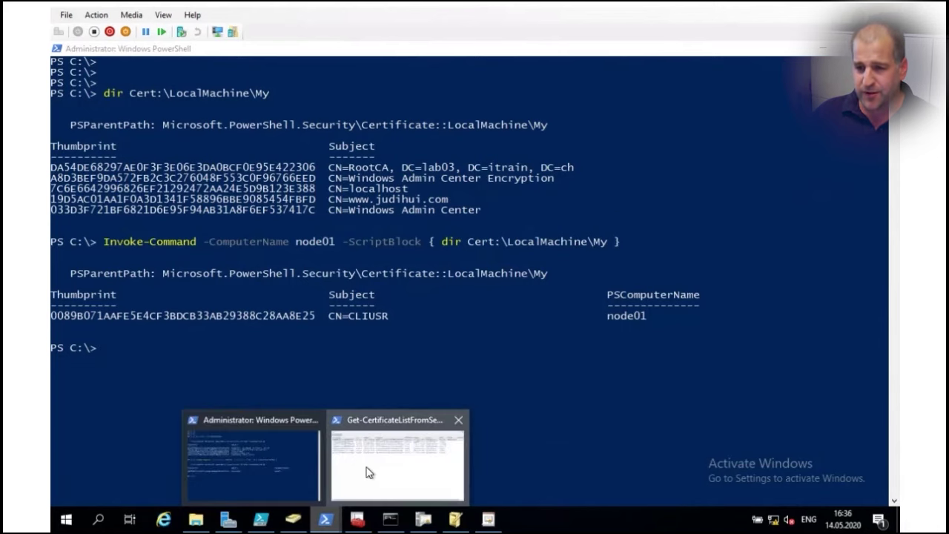
click(364, 470)
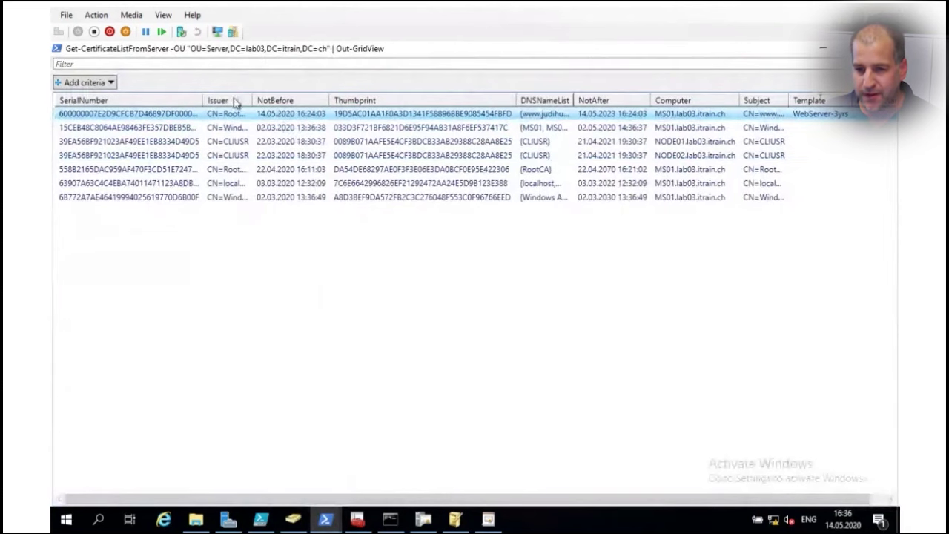
drag(254, 100, 378, 100)
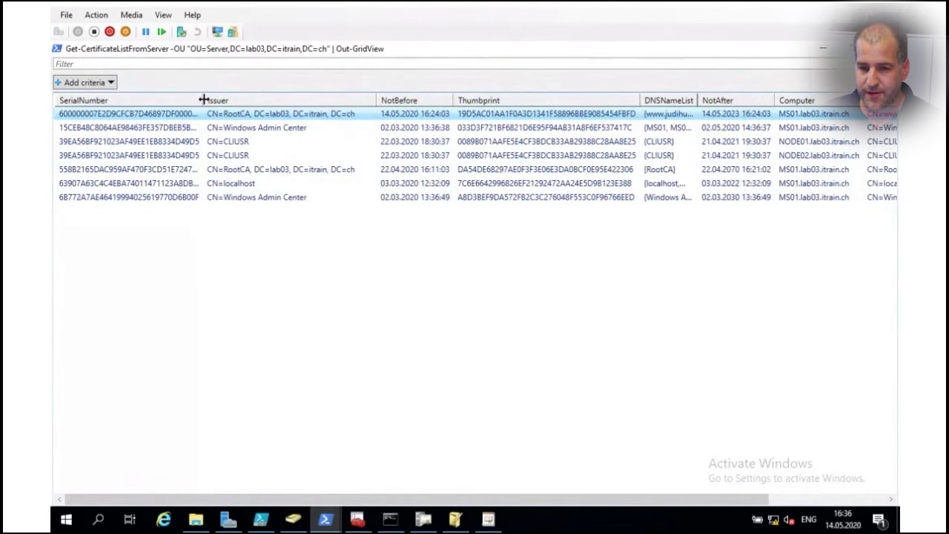
click(156, 105)
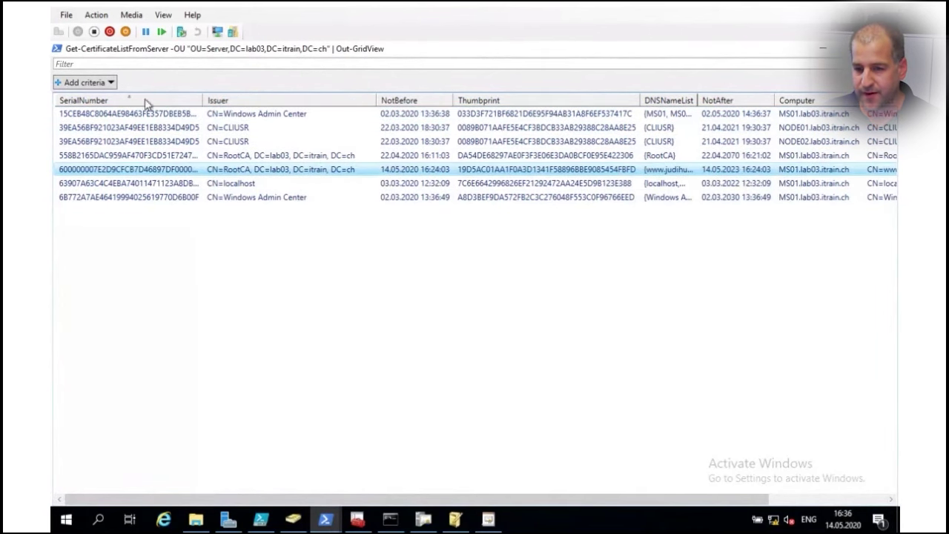
click(456, 113)
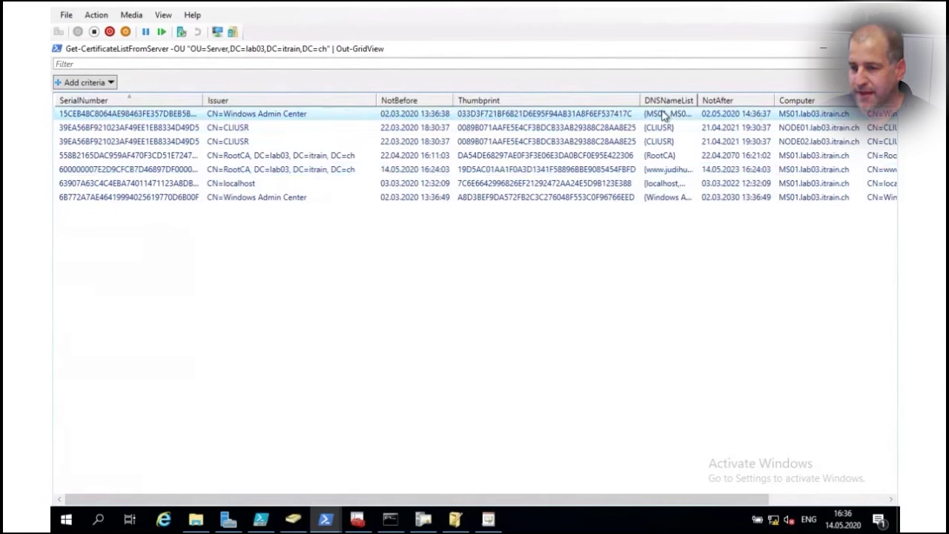
drag(698, 99, 849, 99)
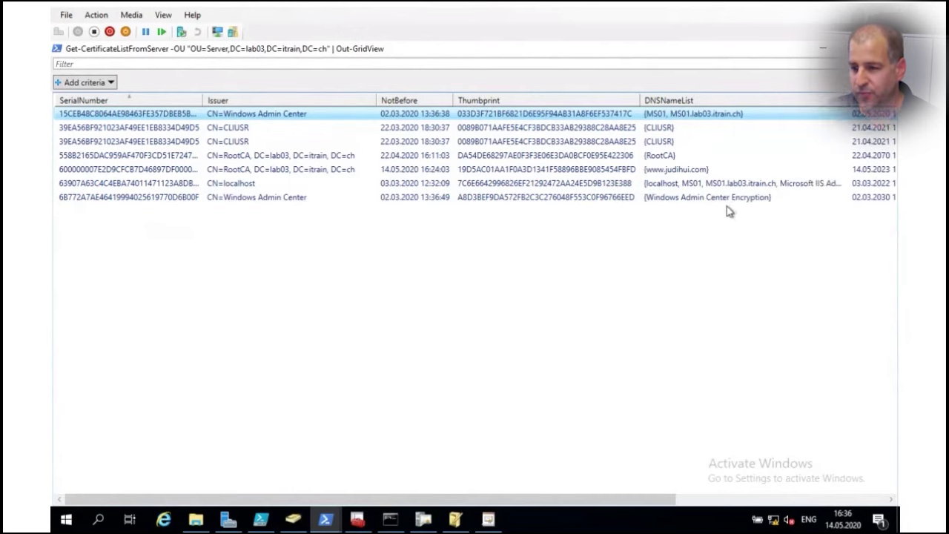
- Examine the CN=localhost certificate's row across all grid columns, and close the grid window
click(660, 186)
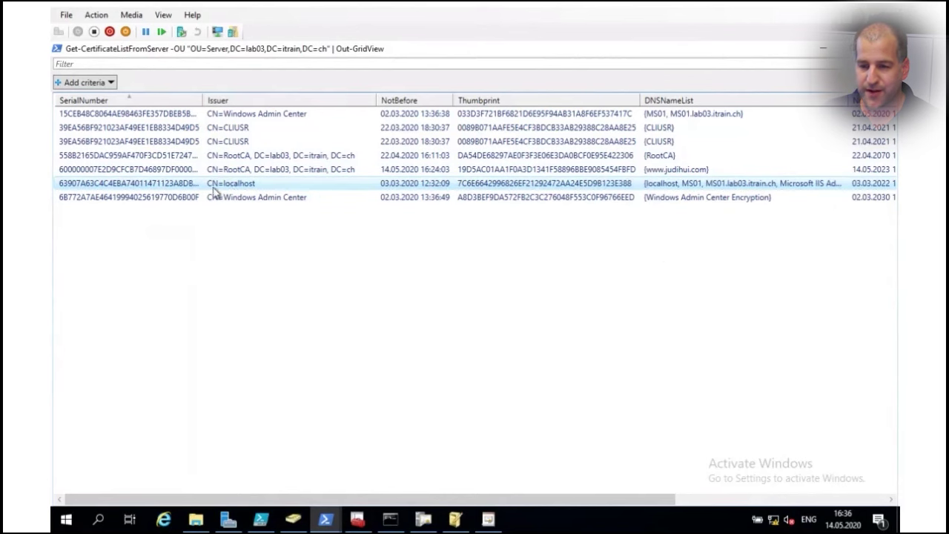
click(238, 185)
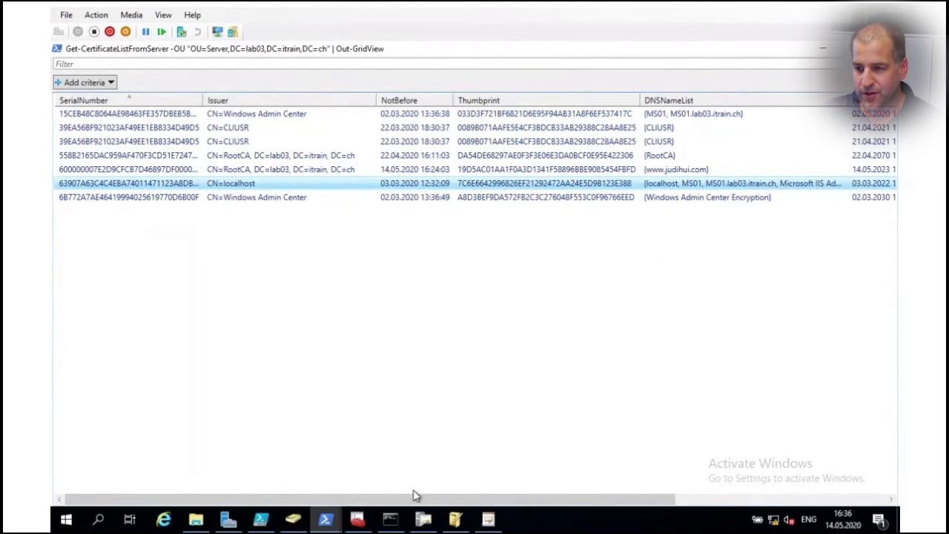
drag(419, 503, 635, 509)
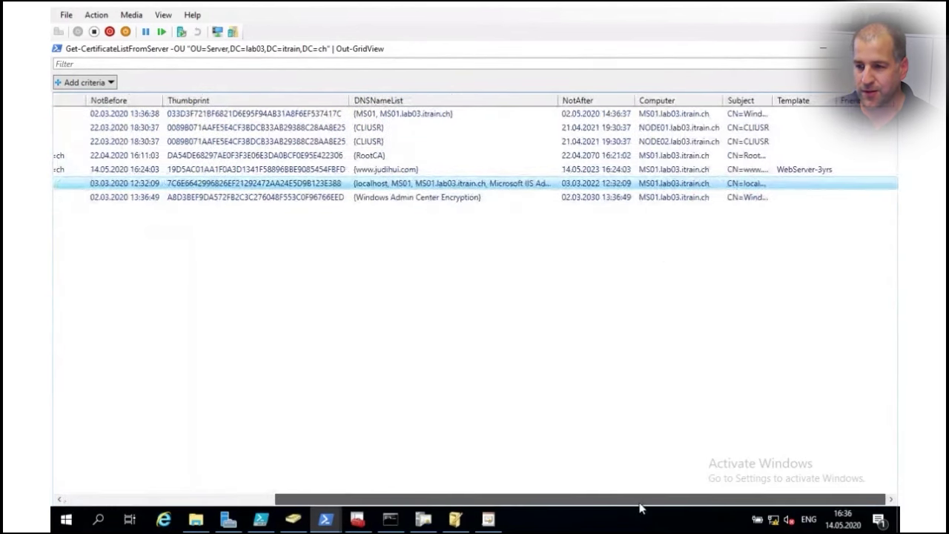
drag(560, 499, 393, 460)
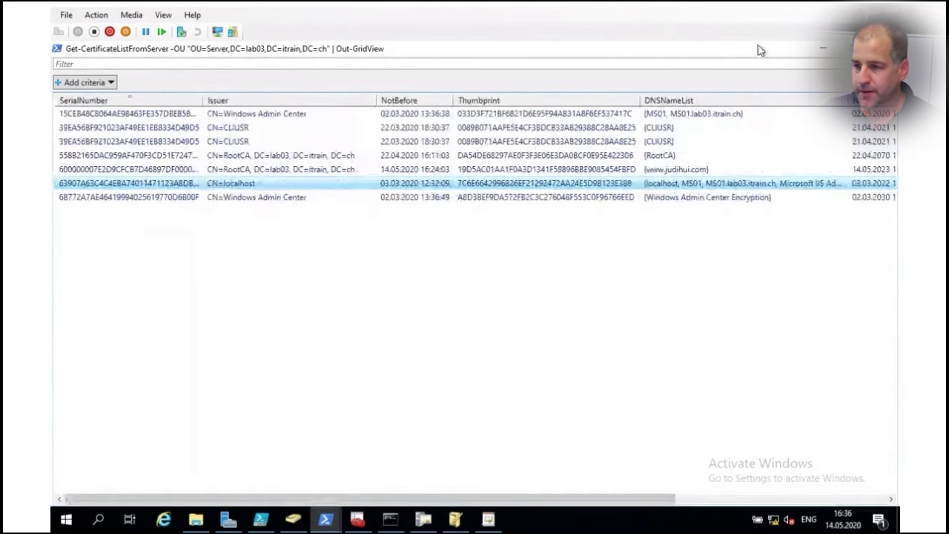
key(alt+F4)
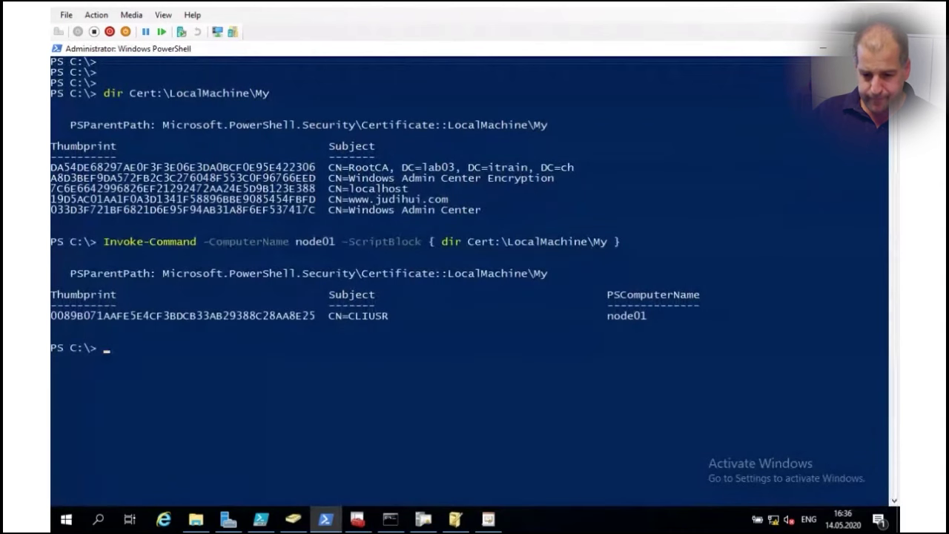
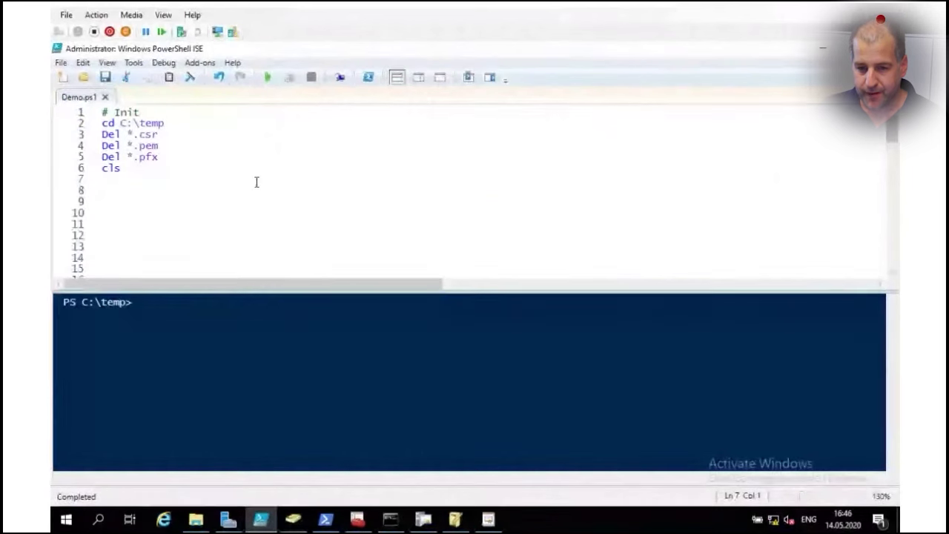
- In PowerShell ISE, run the Init block on lines 1 to 6 of Demo.ps1 and list C:\temp with dir
drag(79, 112, 81, 170)
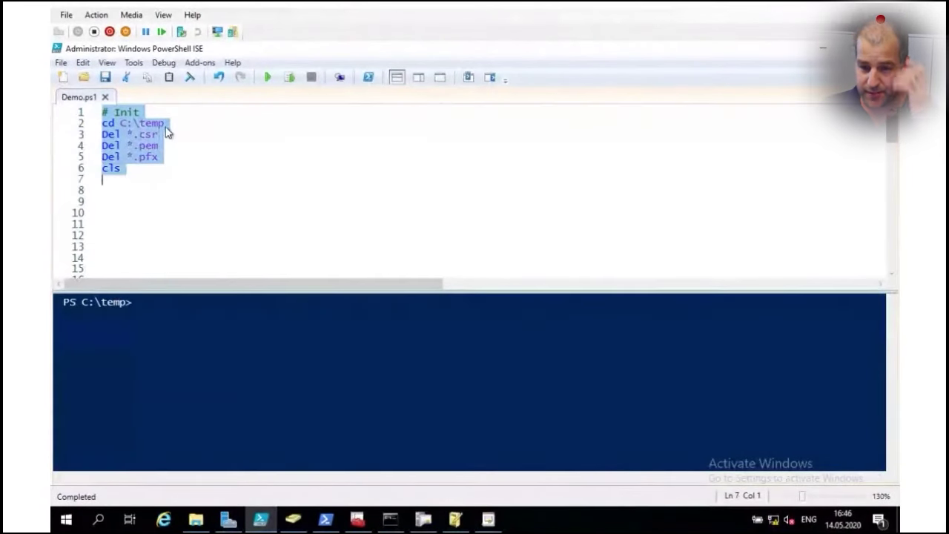
click(290, 78)
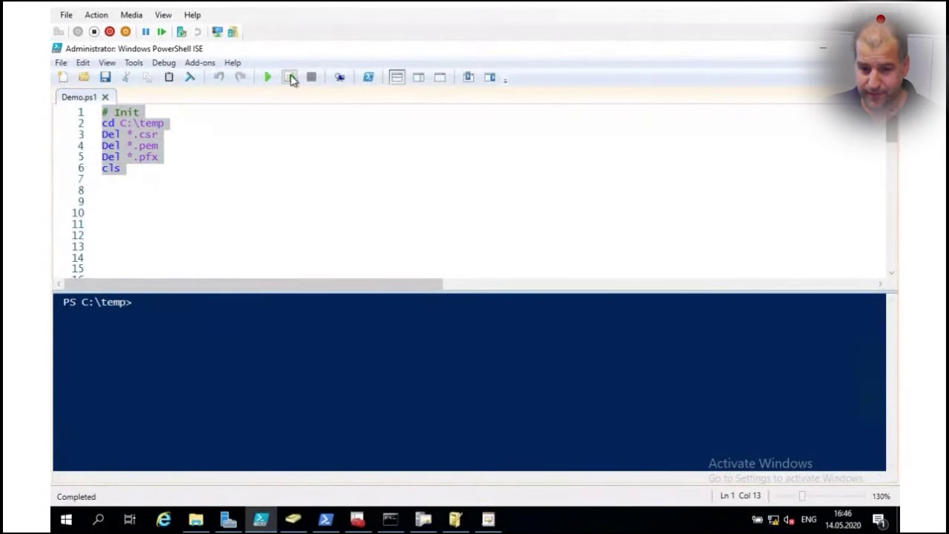
text(dir)
key(Return)
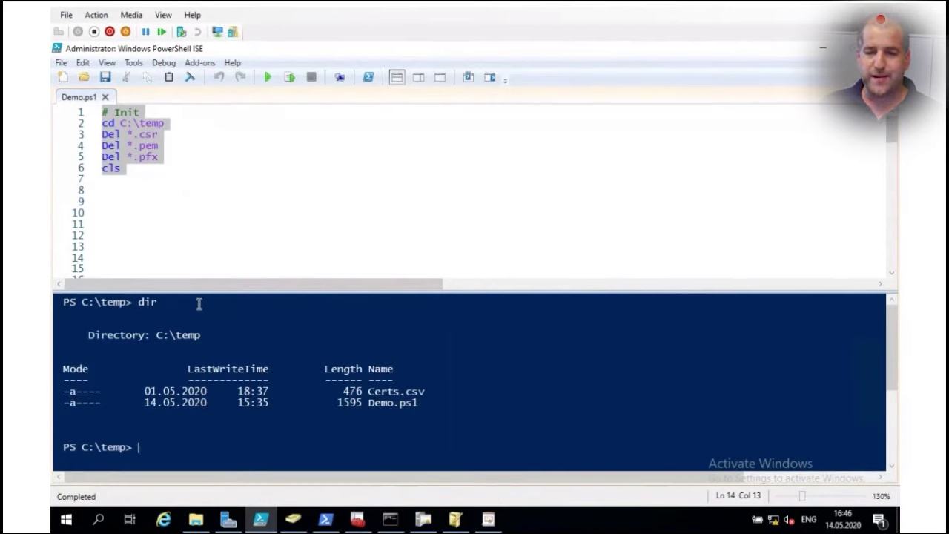
- Run only the cls line of the Init block to clear the console
click(152, 169)
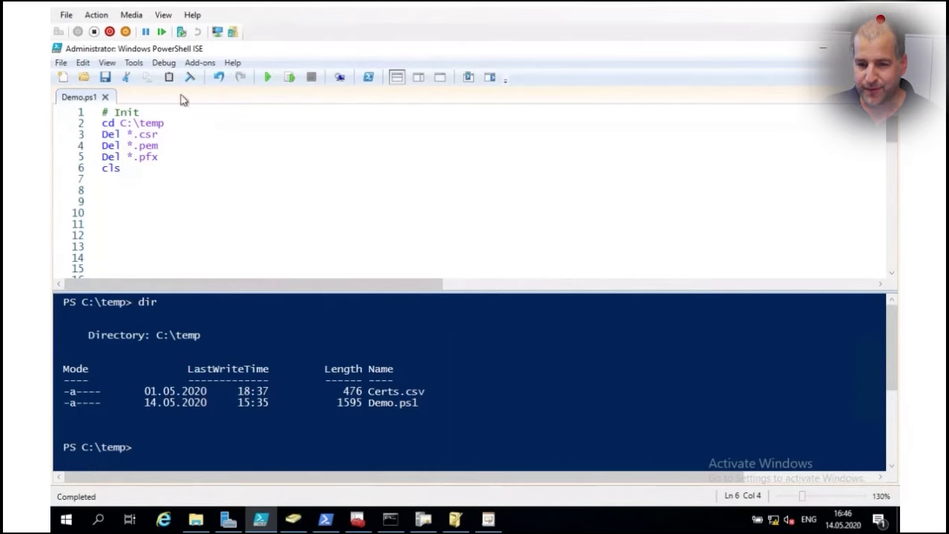
click(81, 170)
click(288, 77)
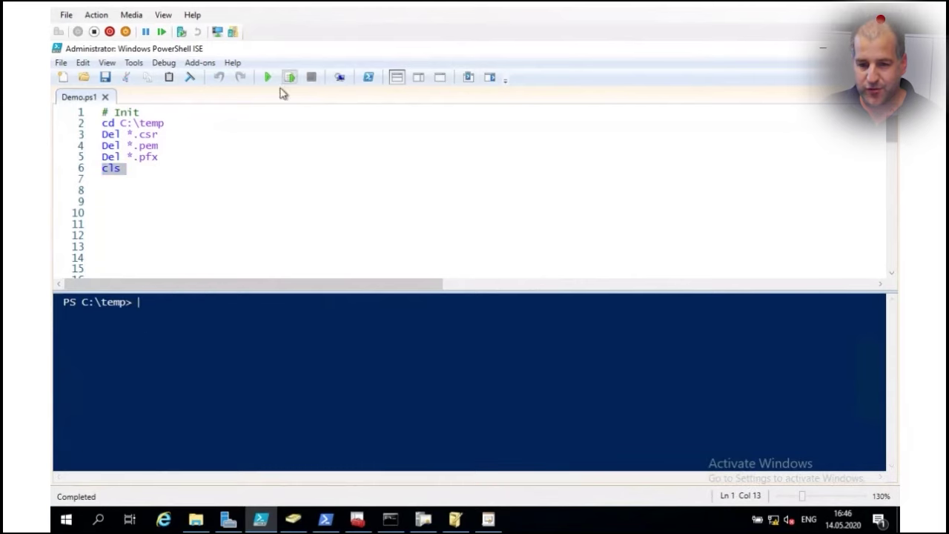
click(171, 176)
scroll(171, 176, down, 2)
scroll(171, 176, down, 2)
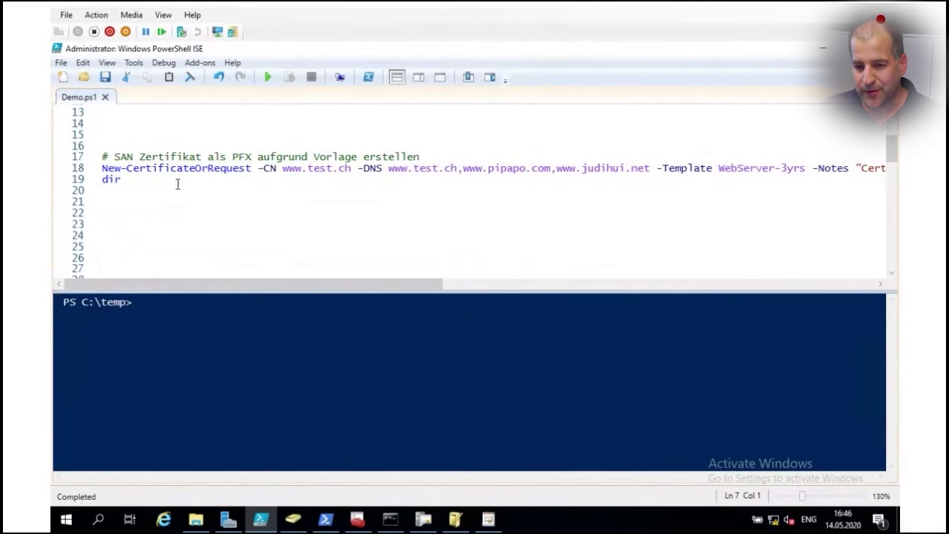
click(103, 170)
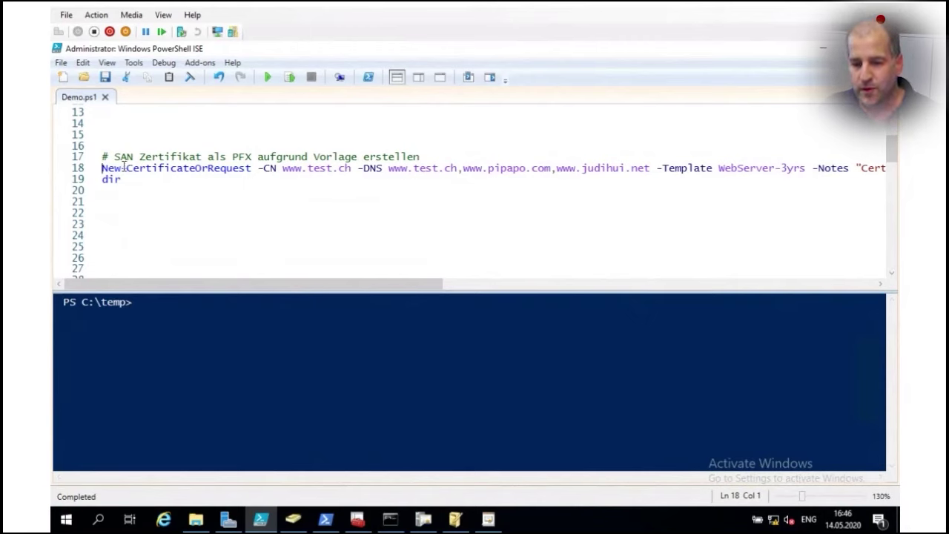
click(253, 167)
drag(258, 168, 277, 168)
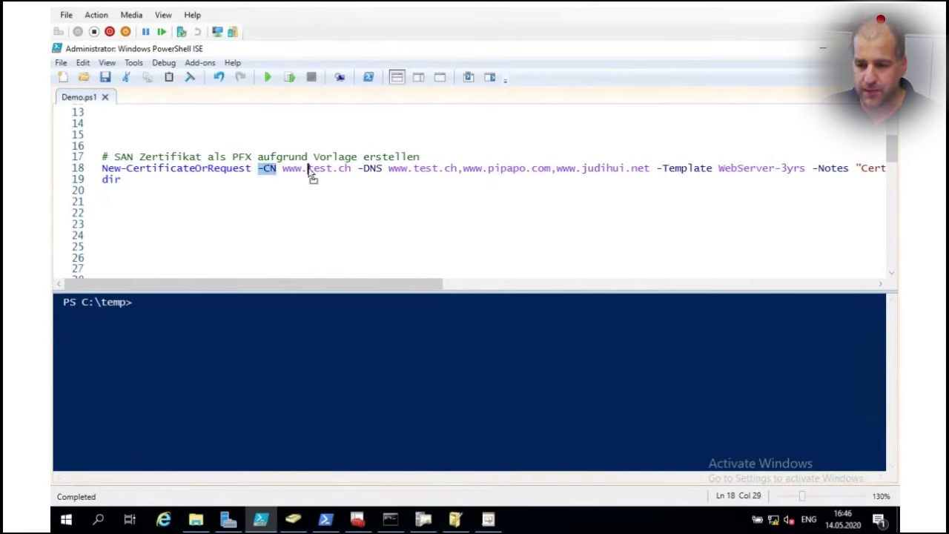
click(346, 172)
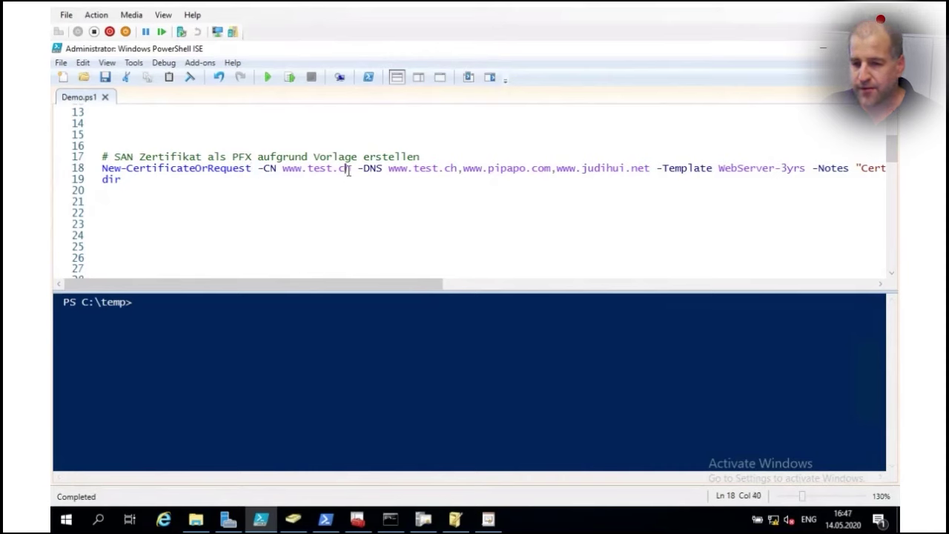
double_click(379, 169)
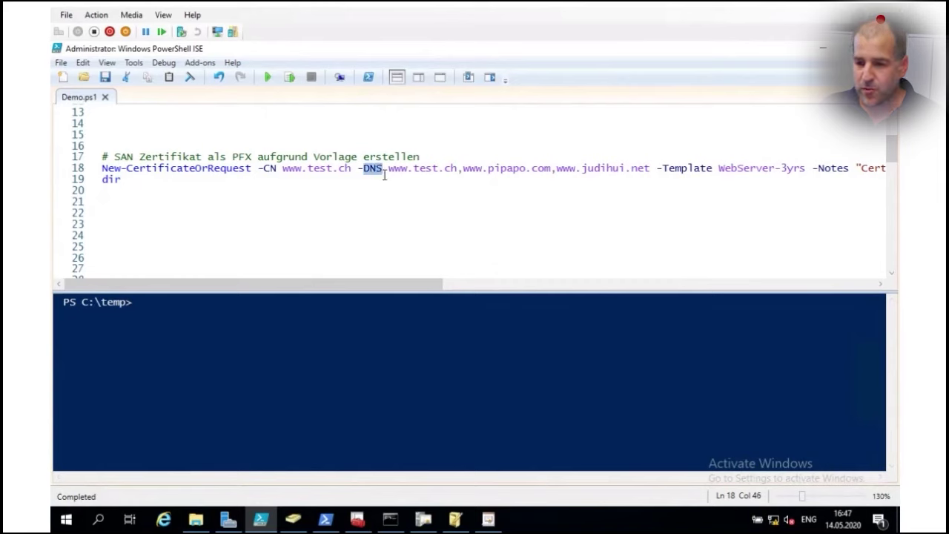
double_click(426, 169)
double_click(500, 170)
double_click(597, 169)
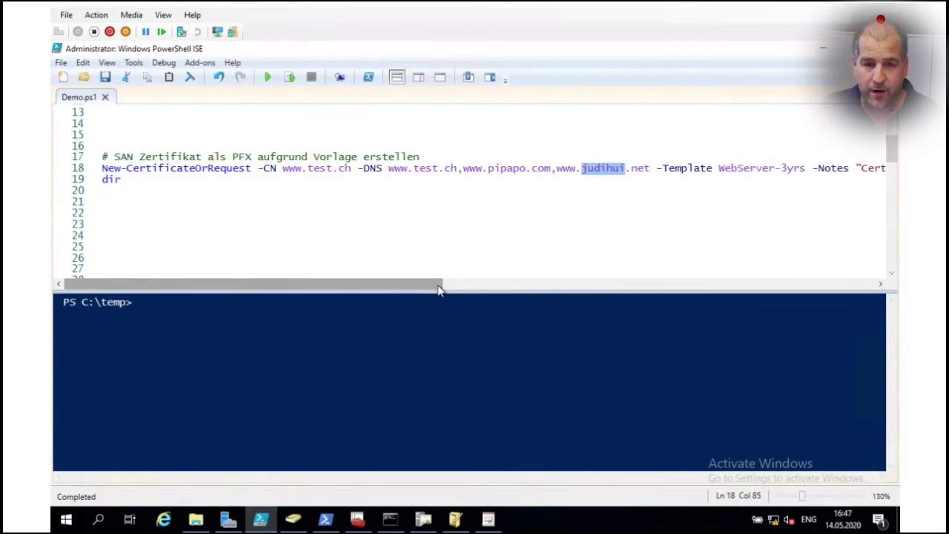
drag(424, 290, 507, 287)
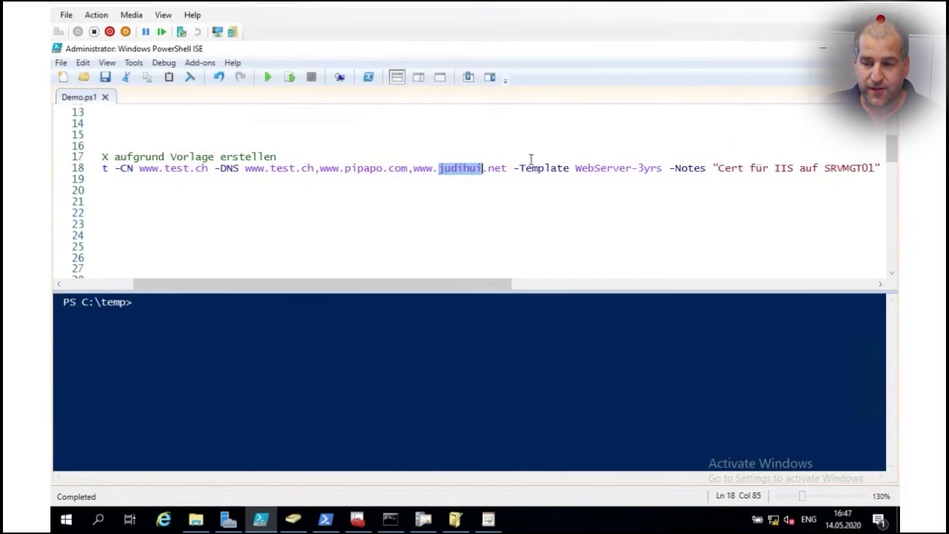
double_click(544, 169)
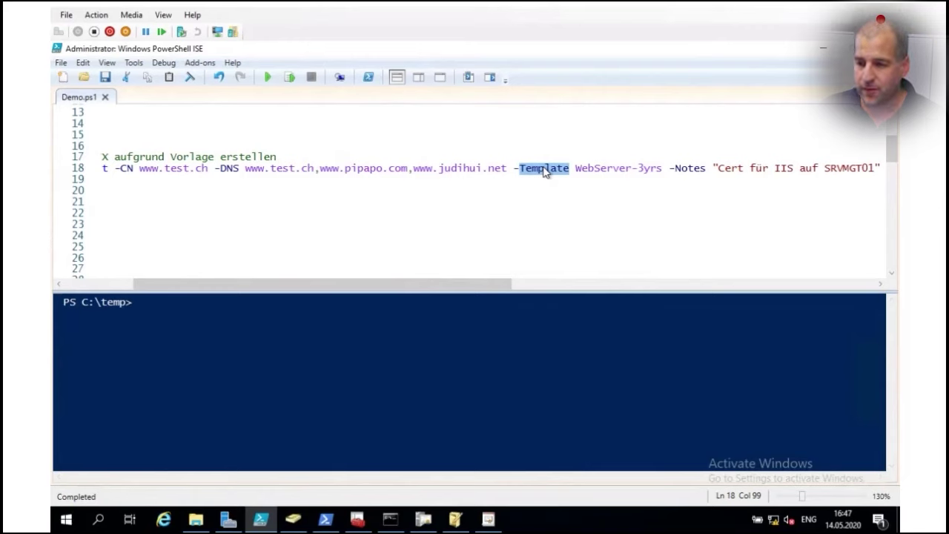
- Examine the rest of line 18, highlighting the WebServer-3yrs template value, the -Notes text "Cert für IIS auf SRVMGT01" and the -Verbose switch
click(577, 169)
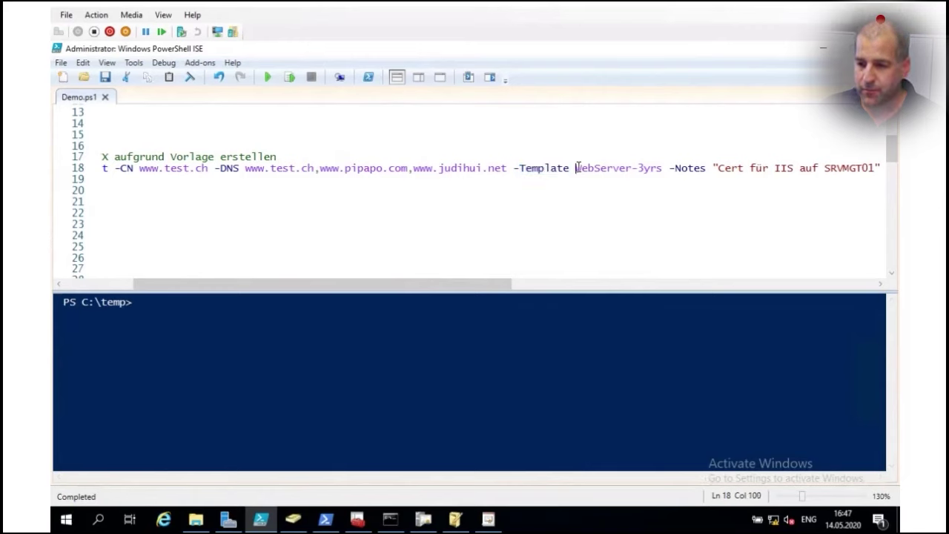
drag(577, 168, 708, 170)
drag(494, 285, 568, 286)
double_click(576, 168)
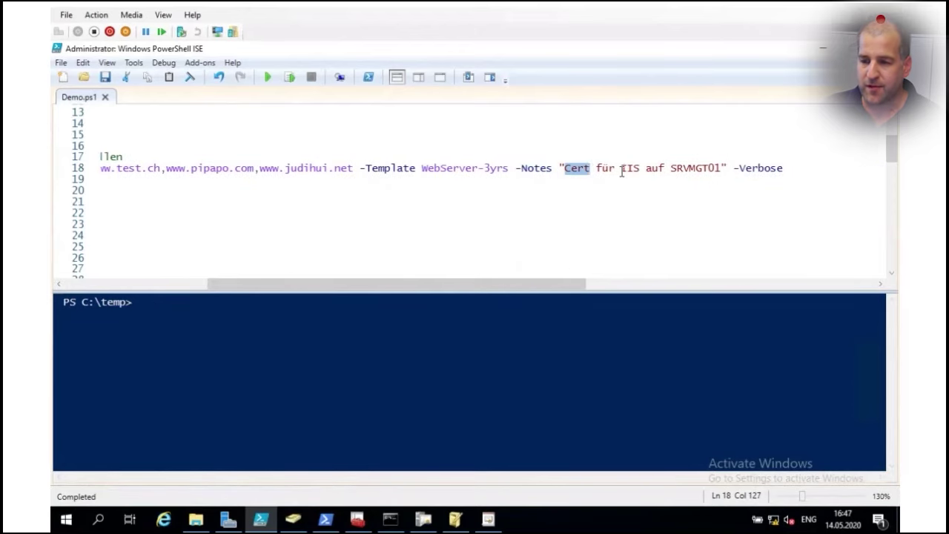
double_click(629, 169)
double_click(678, 168)
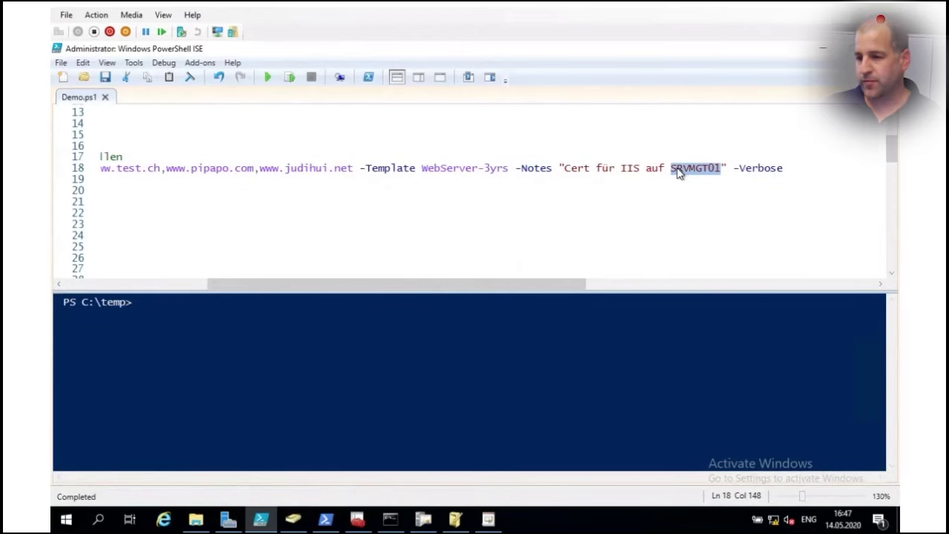
double_click(770, 169)
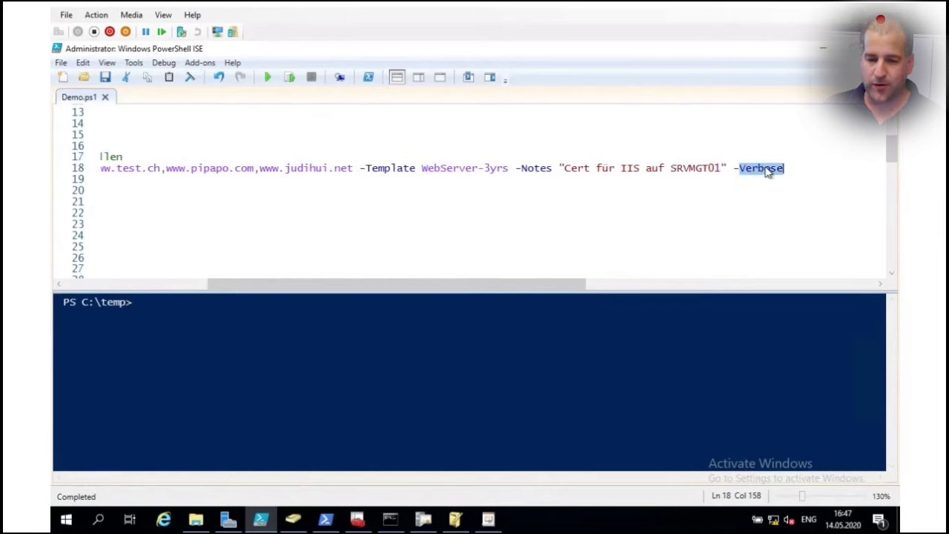
- Run only the New-CertificateOrRequest command on line 18 and supply the PFX password it requests
click(186, 286)
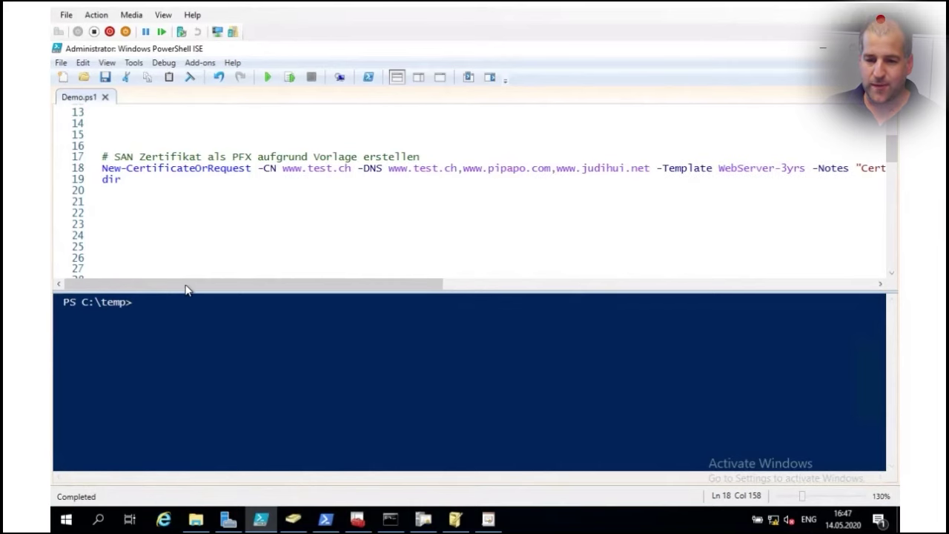
click(84, 173)
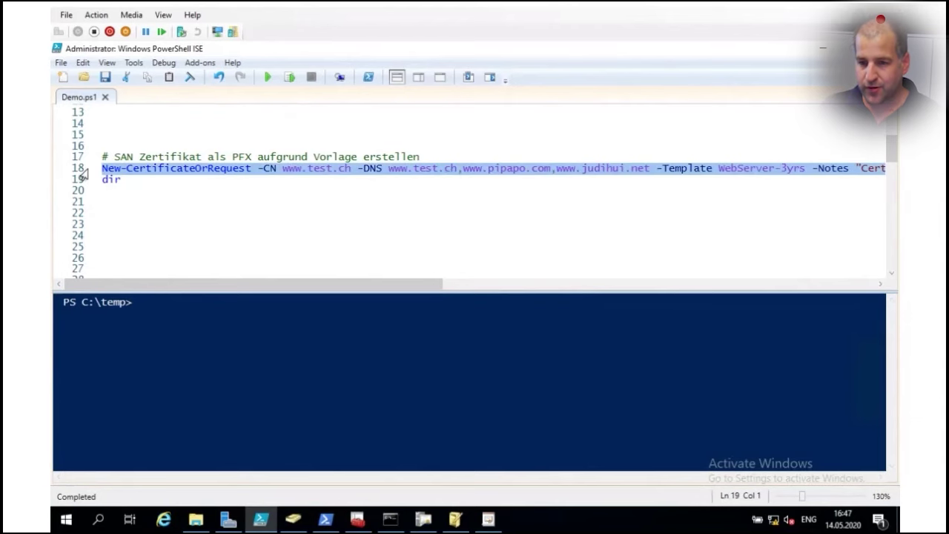
click(291, 78)
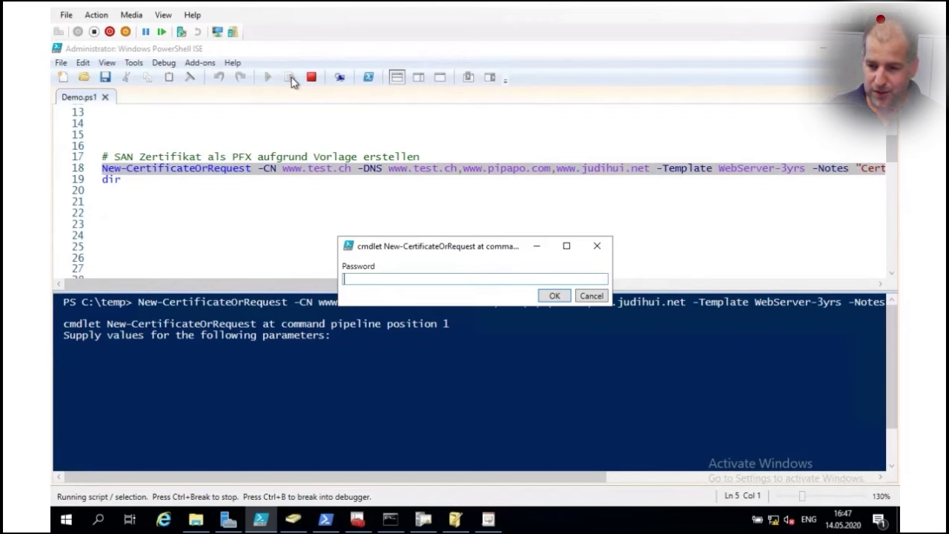
text(••••••••)
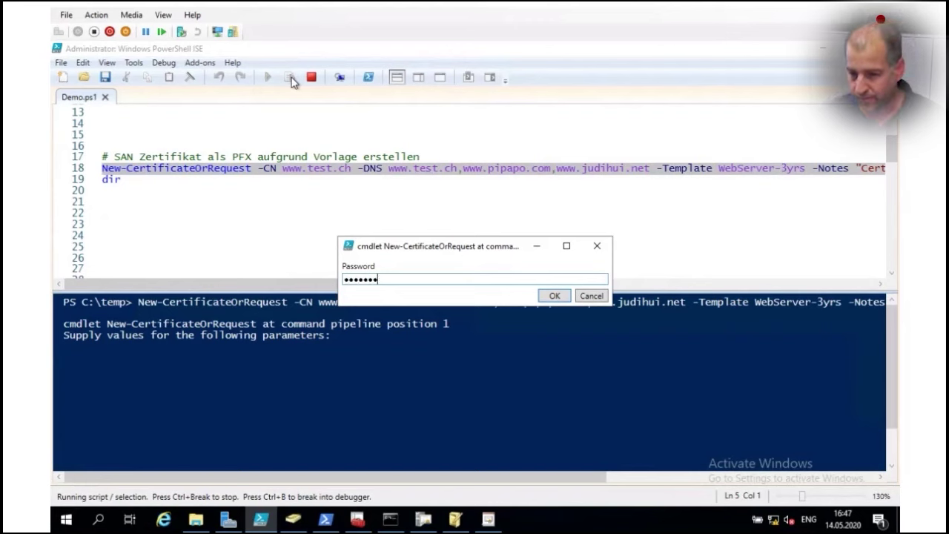
key(Return)
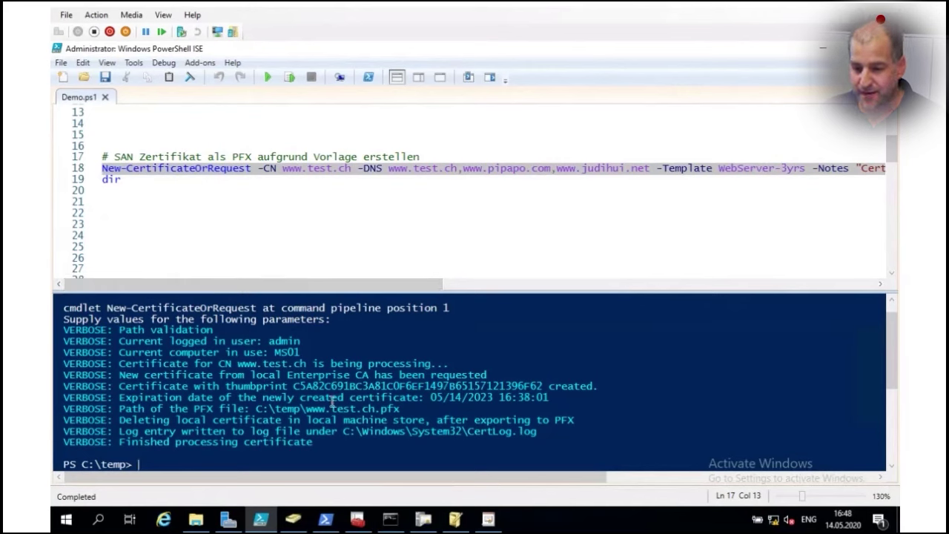
- Highlight the PFX file path in the verbose output, and run only the dir line 19 to list C:\temp
drag(401, 410, 256, 410)
click(179, 459)
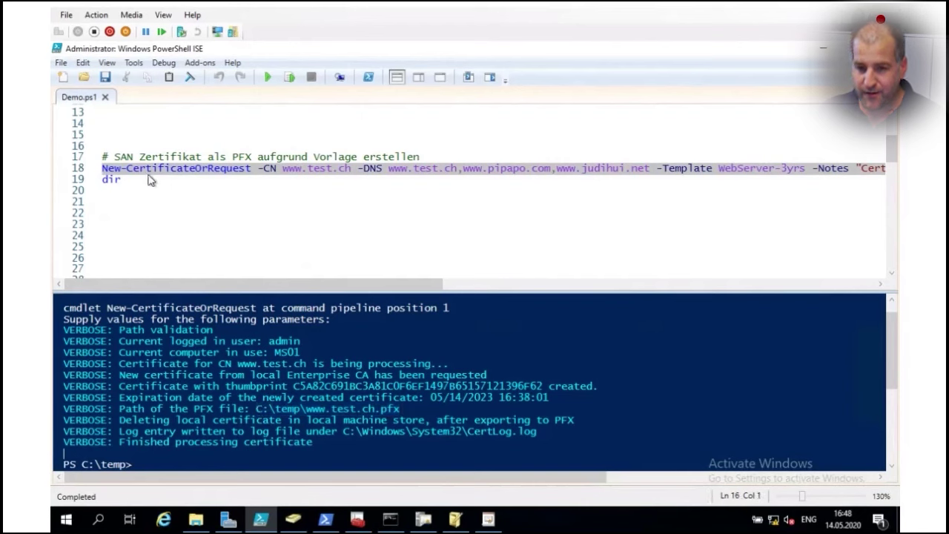
click(70, 180)
click(290, 77)
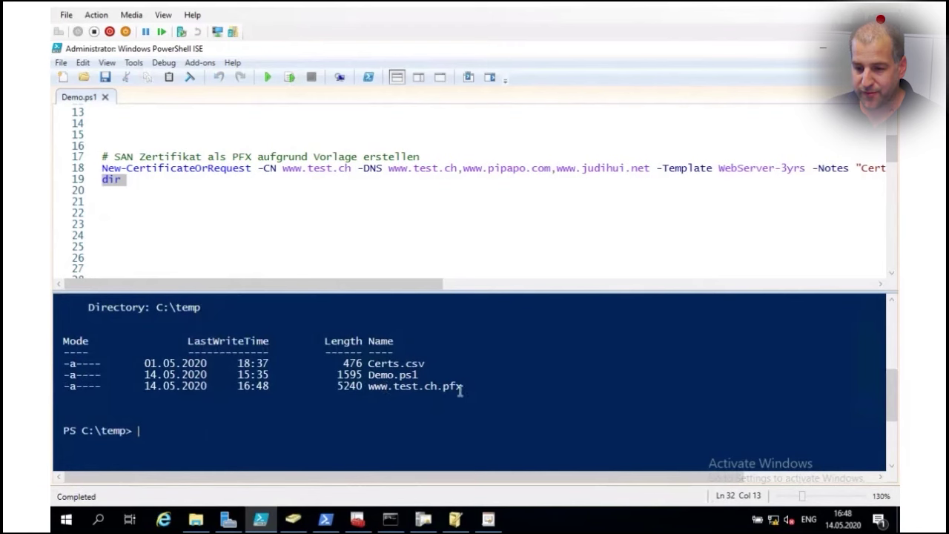
- Switch to the Certificates console and refresh the local computer's Personal certificates list
click(355, 524)
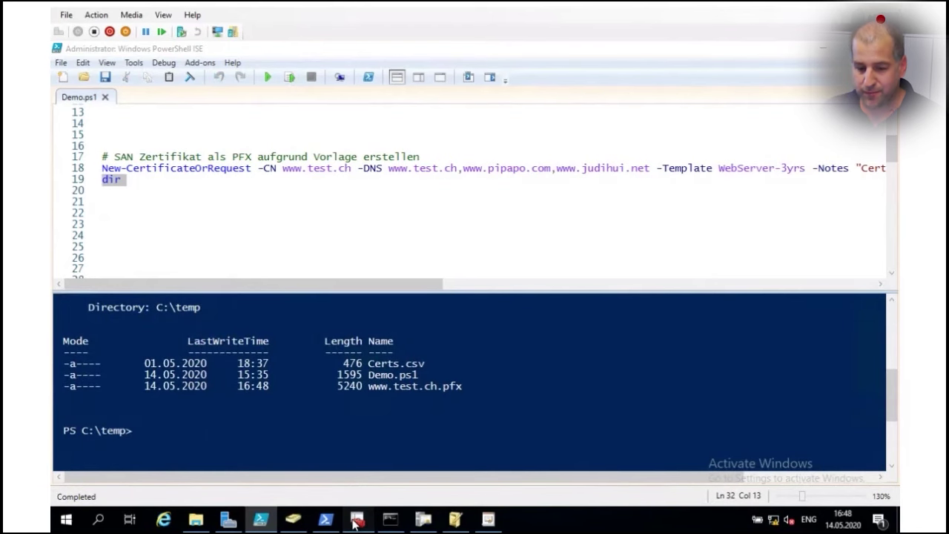
click(339, 205)
right_click(341, 203)
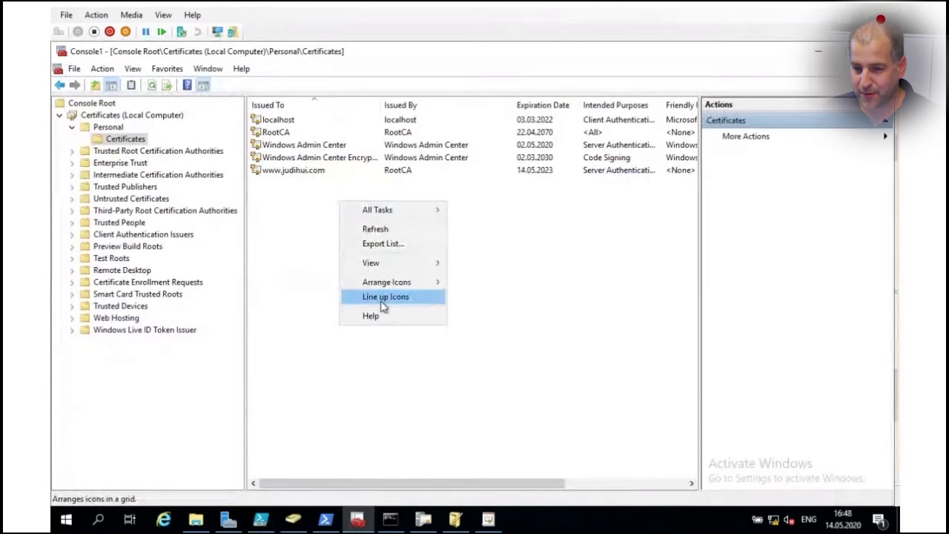
click(393, 232)
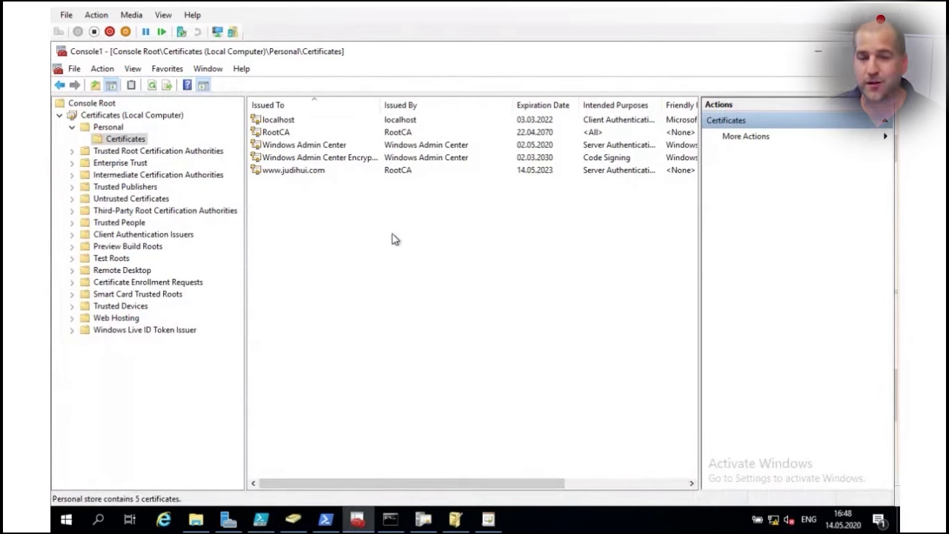
right_click(348, 217)
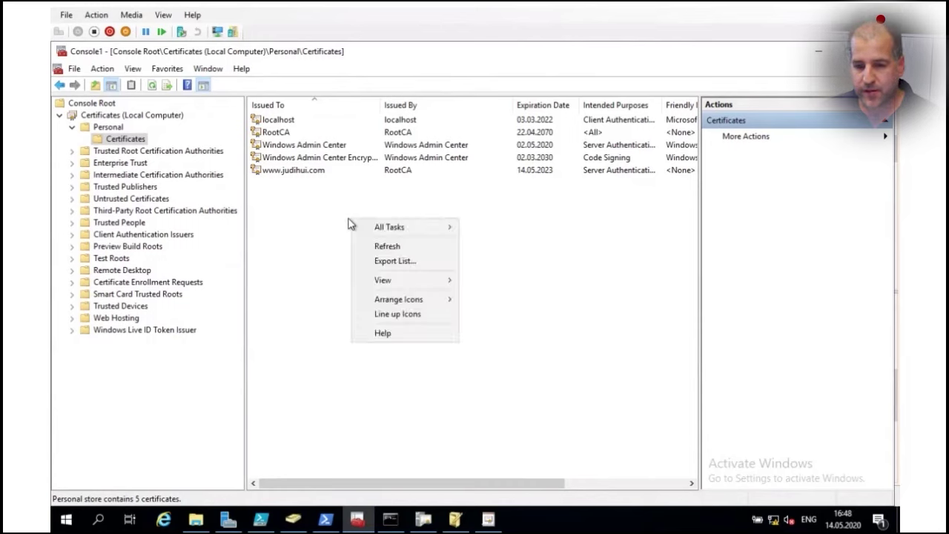
click(311, 221)
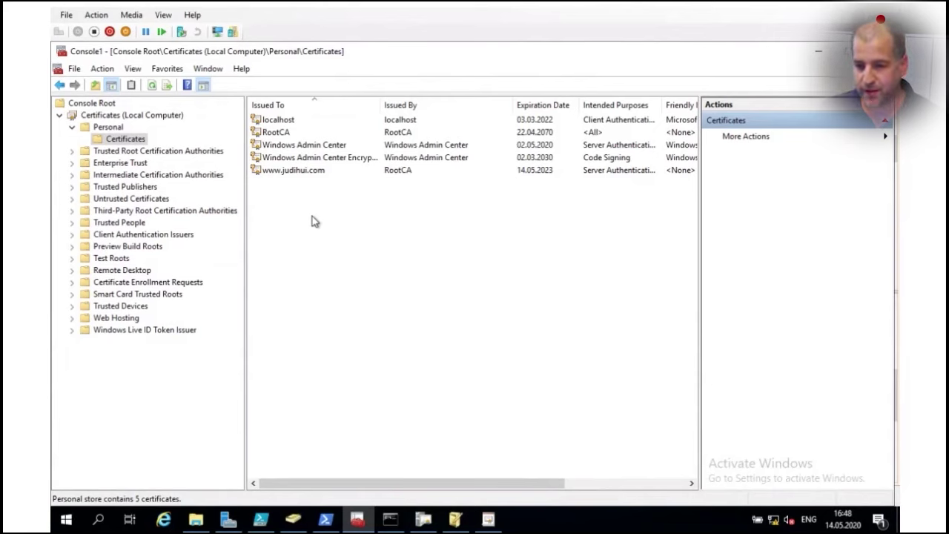
right_click(310, 199)
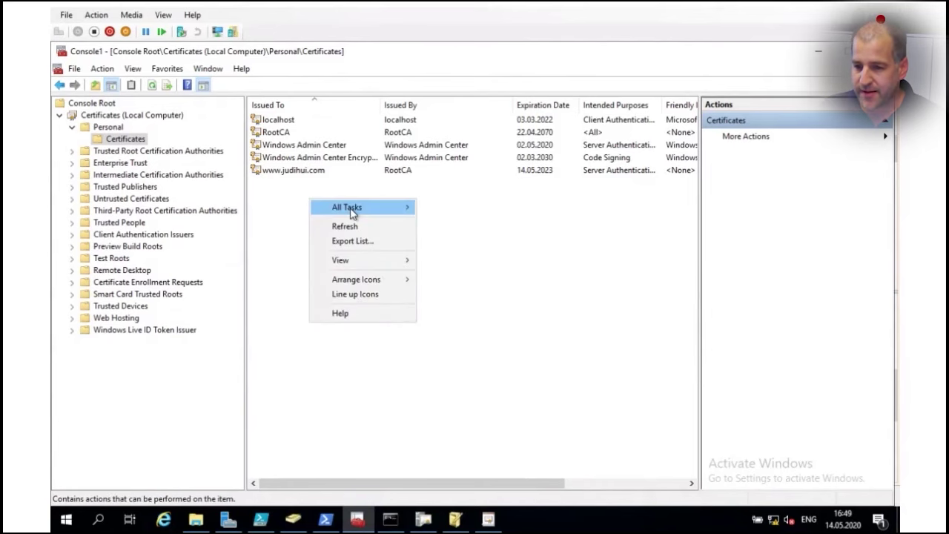
mouse_move(349, 206)
click(448, 222)
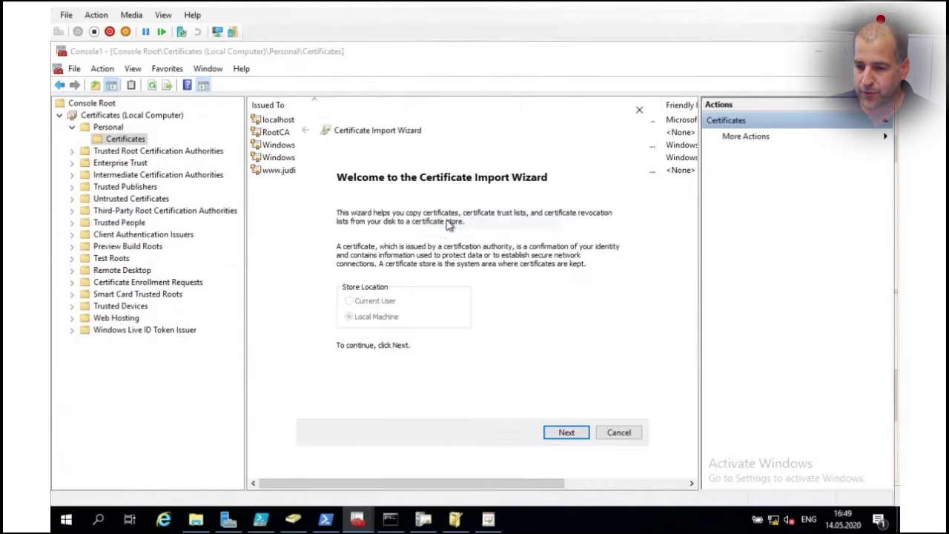
click(555, 436)
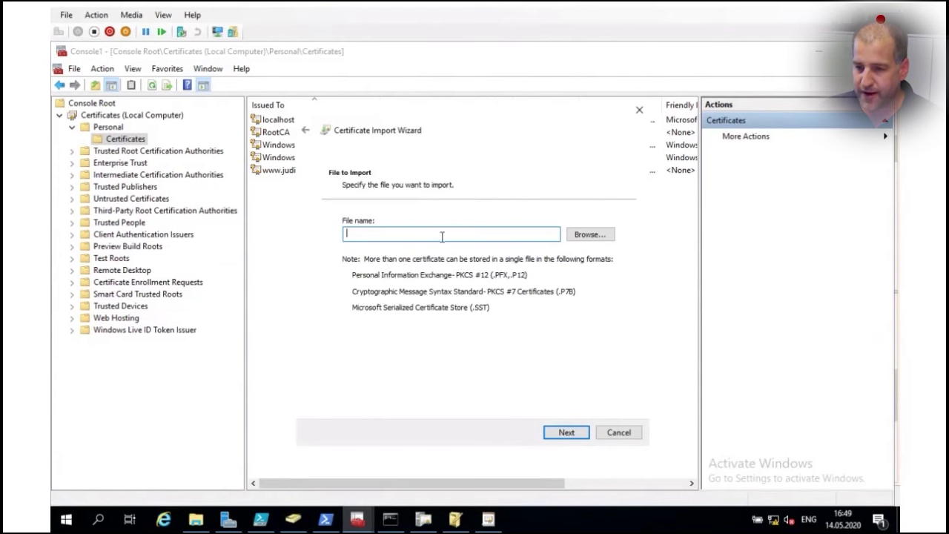
click(588, 235)
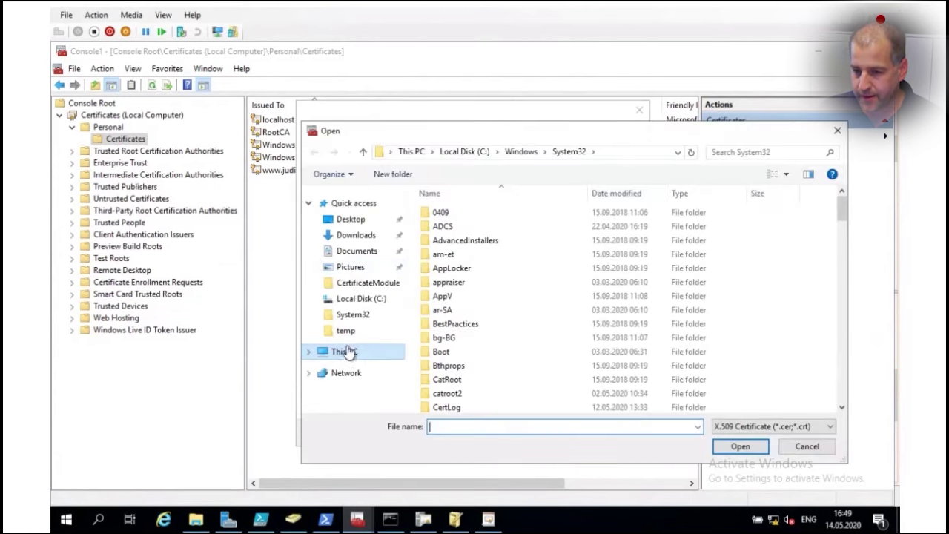
click(343, 352)
double_click(489, 404)
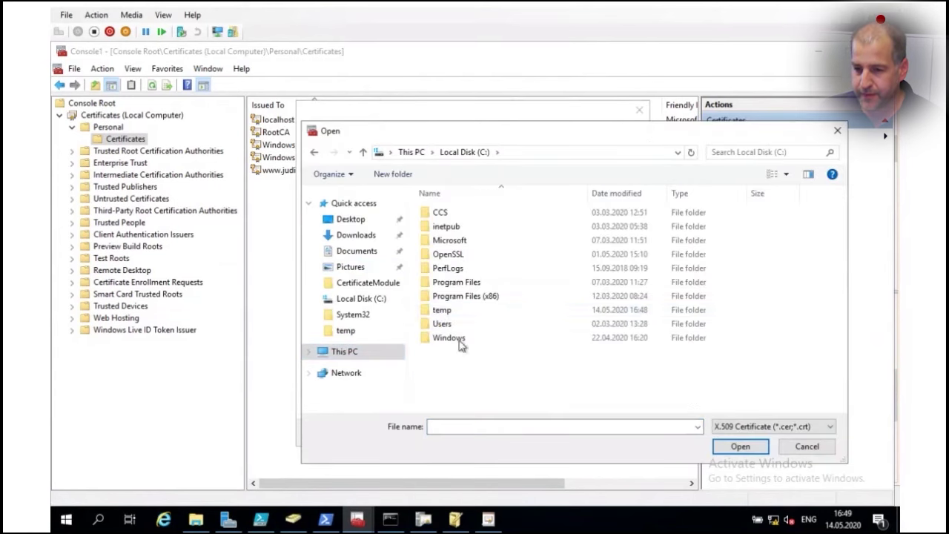
double_click(439, 310)
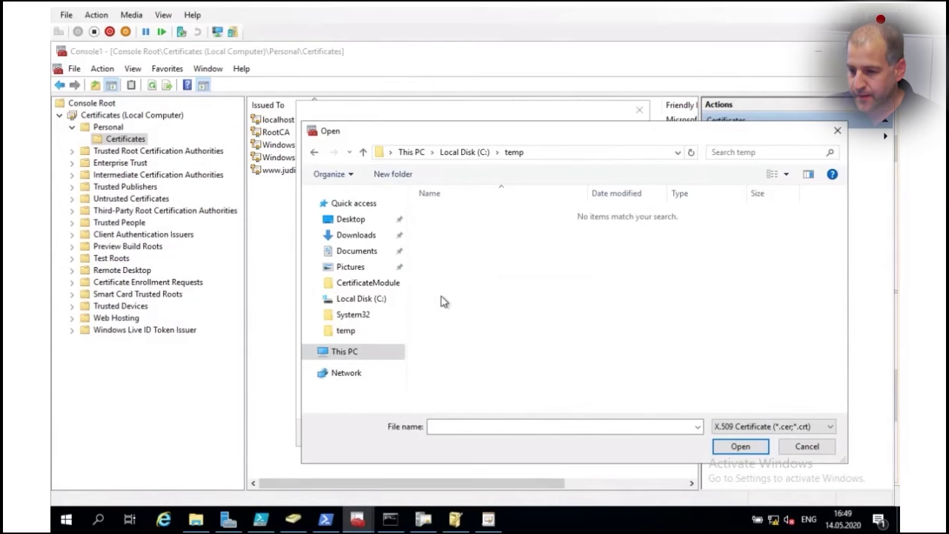
click(783, 427)
click(774, 450)
click(468, 214)
click(738, 446)
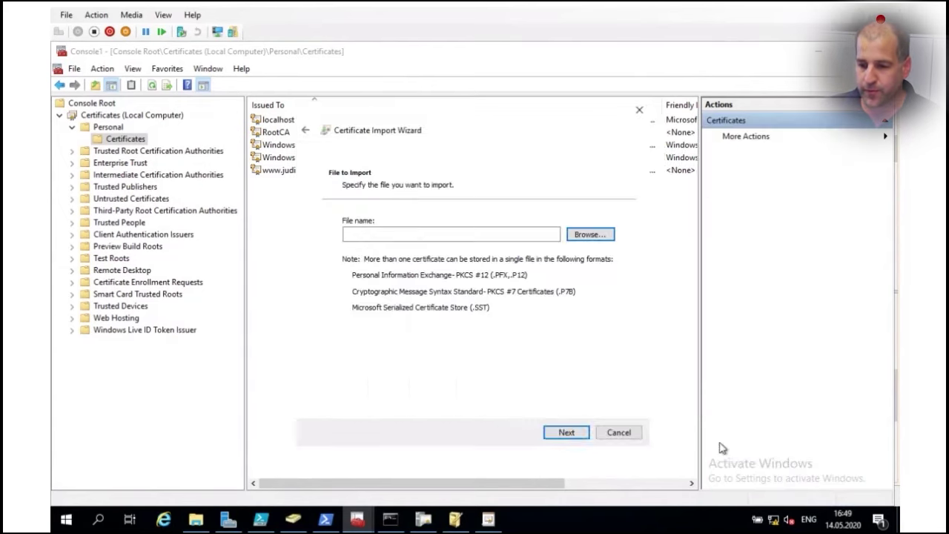
click(583, 432)
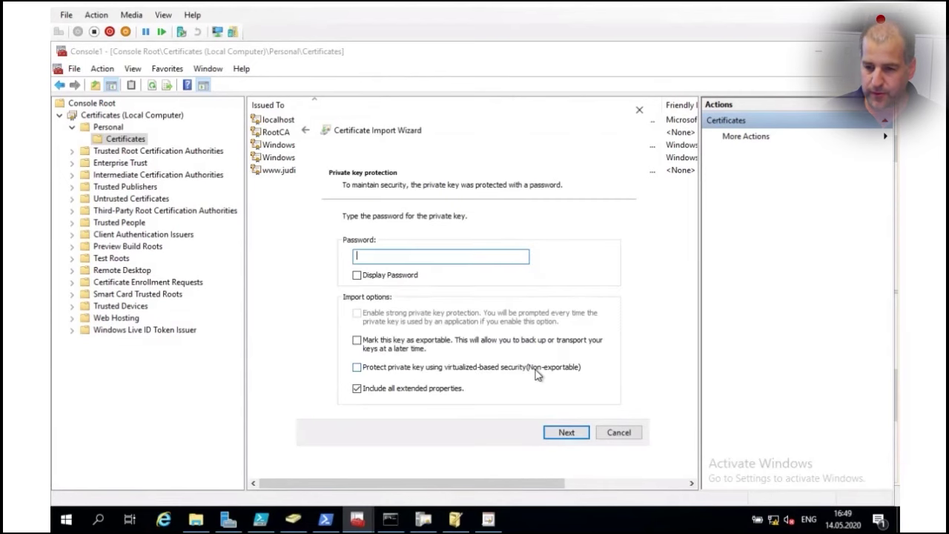
- Enter the private key password, mark the key as exportable, and complete the import into the Personal store
text(*********)
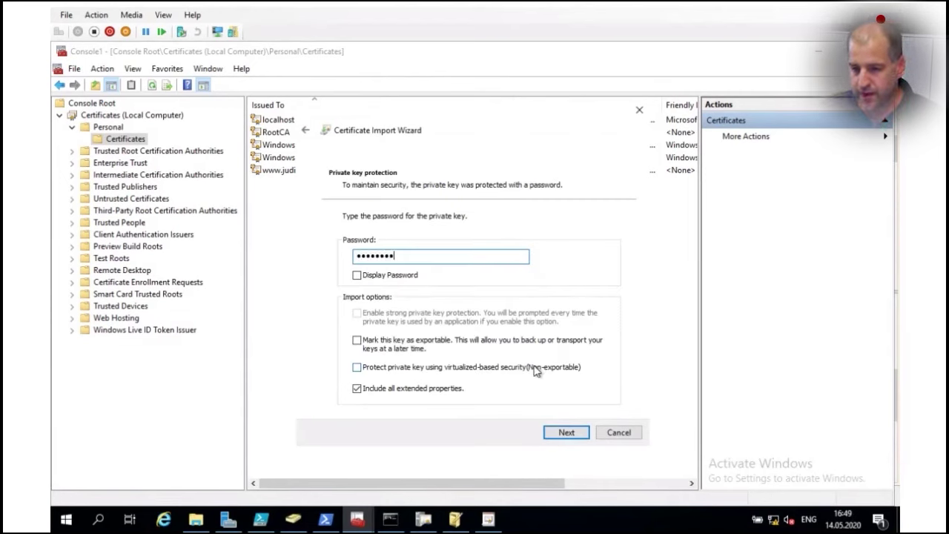
click(395, 348)
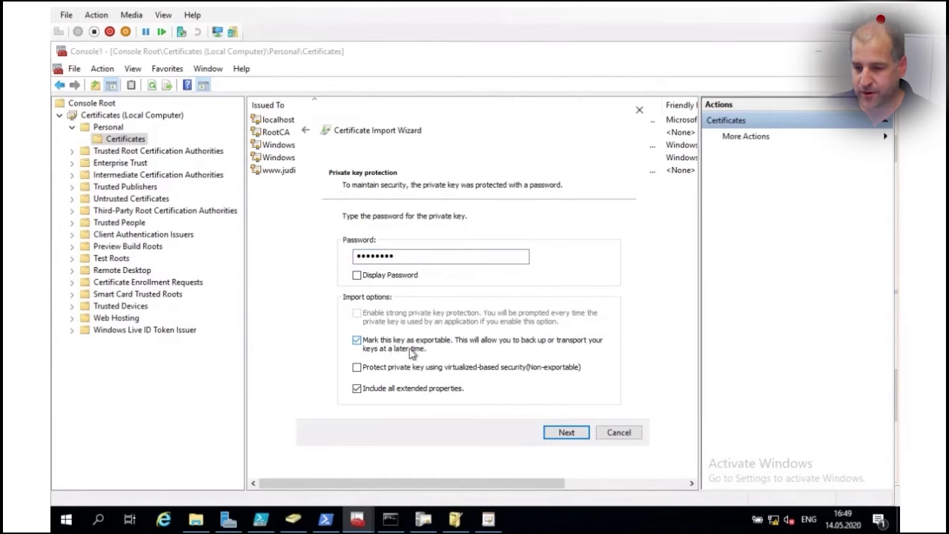
click(577, 433)
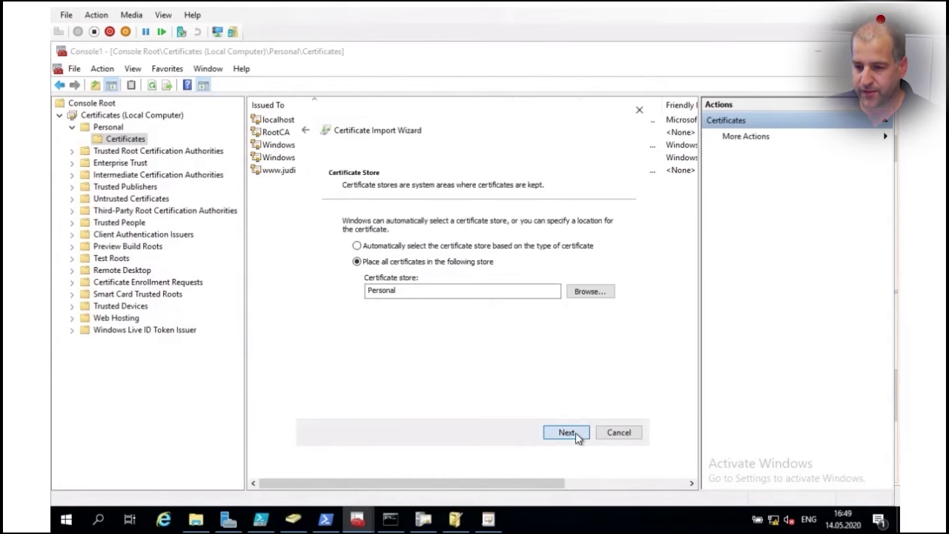
click(568, 433)
click(567, 433)
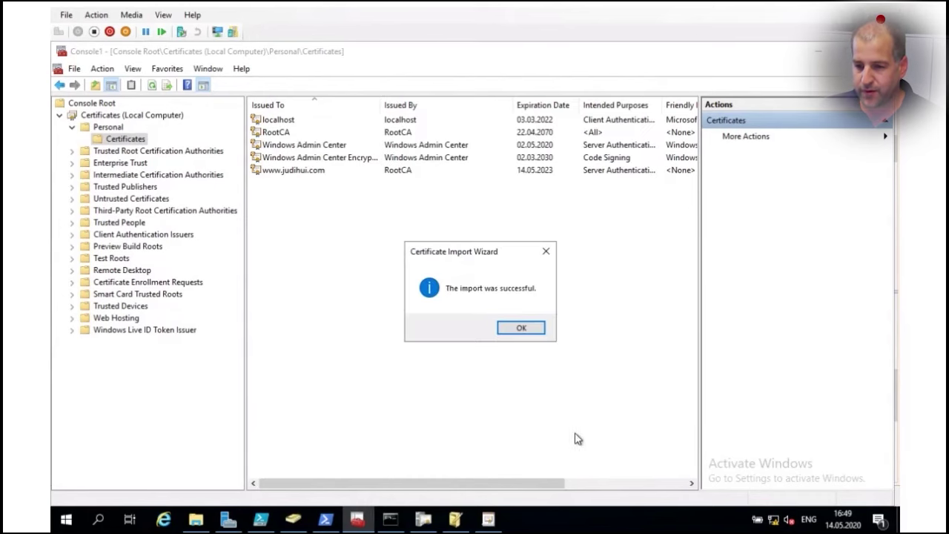
click(520, 330)
click(273, 185)
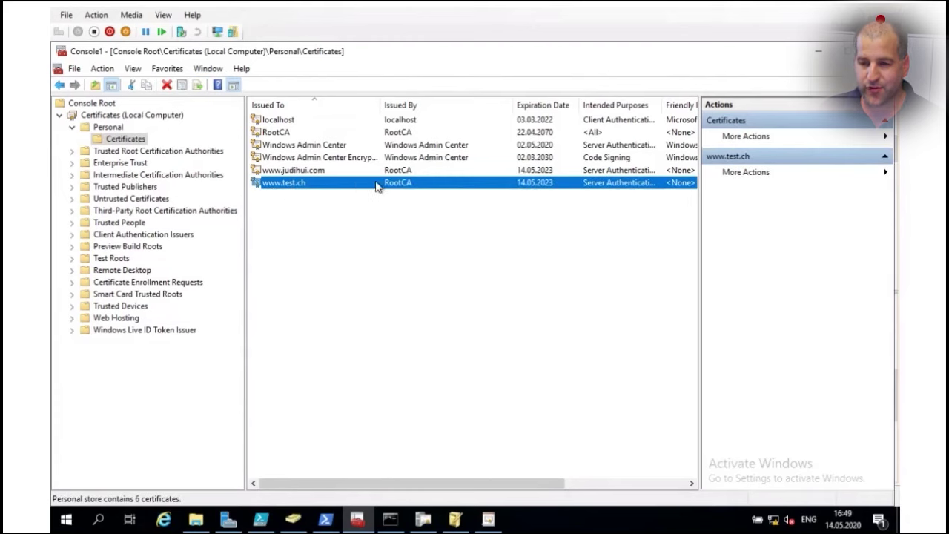
drag(536, 480, 660, 480)
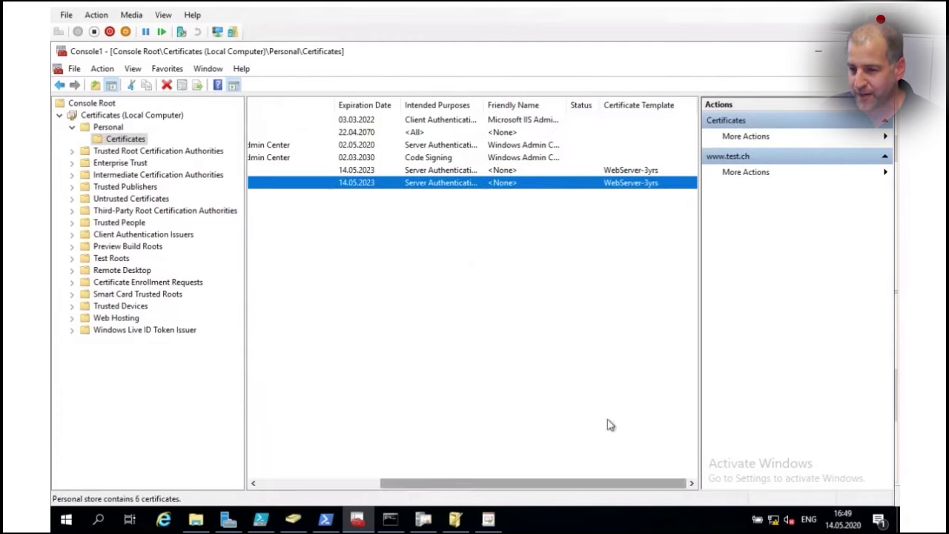
click(319, 483)
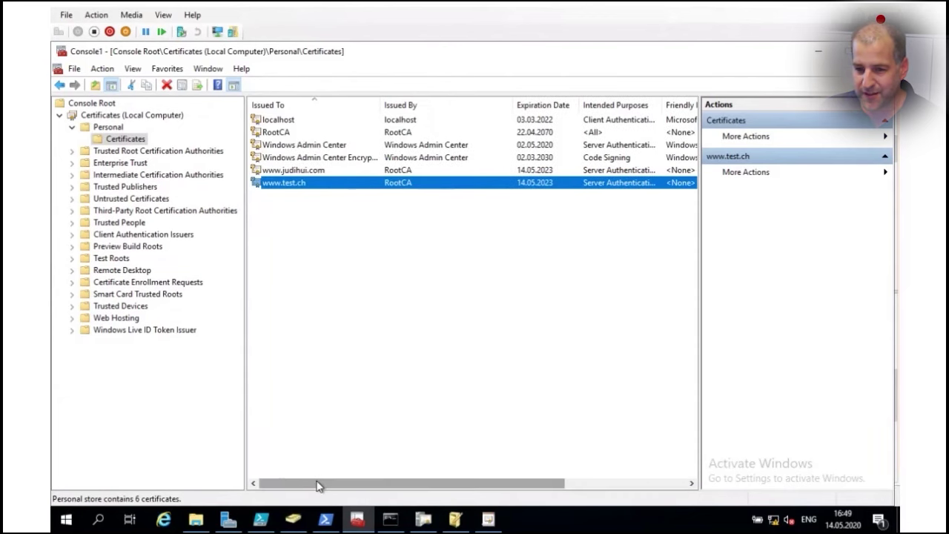
double_click(259, 183)
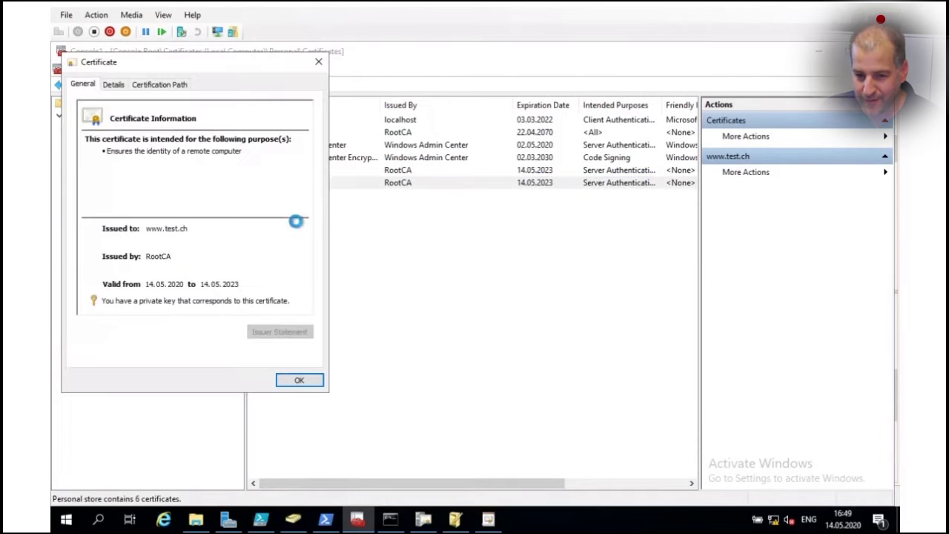
click(113, 84)
click(134, 202)
scroll(136, 213, down, 3)
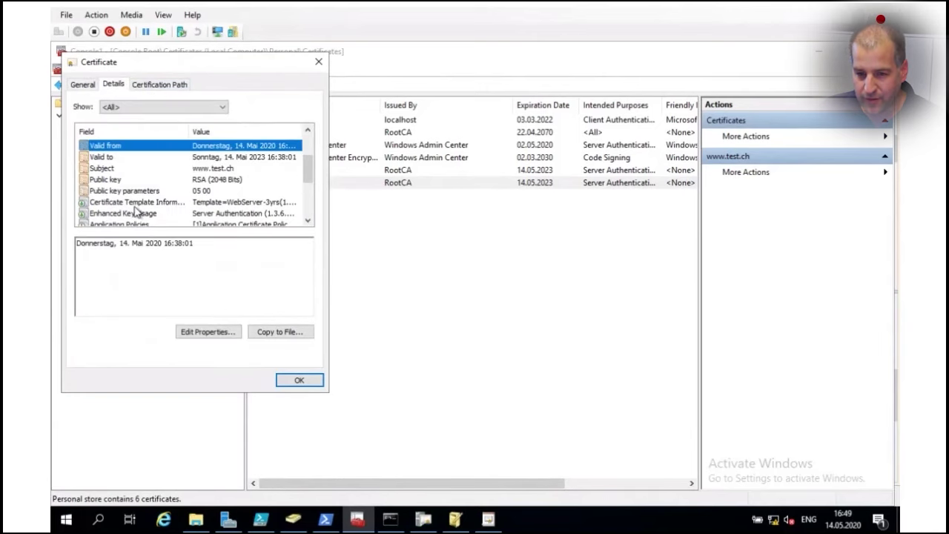
click(148, 215)
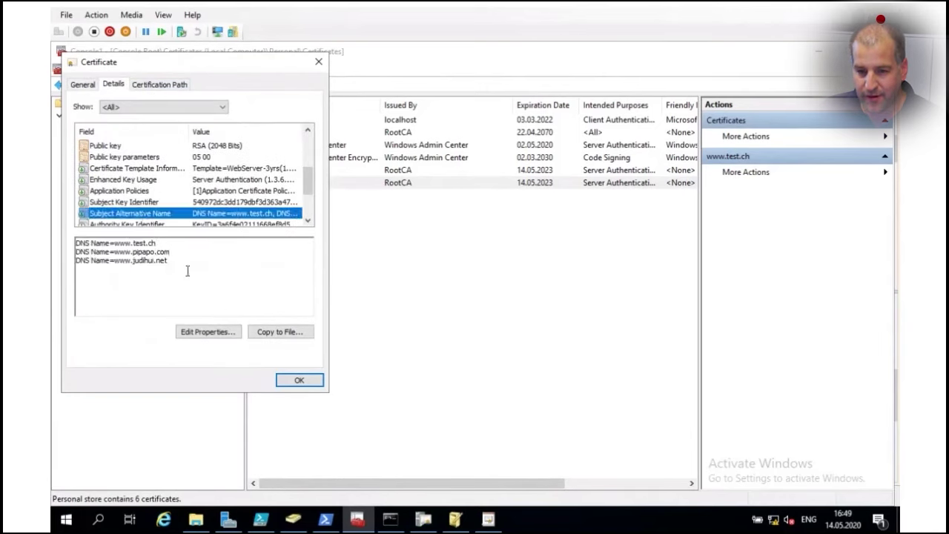
drag(186, 271, 76, 234)
click(183, 266)
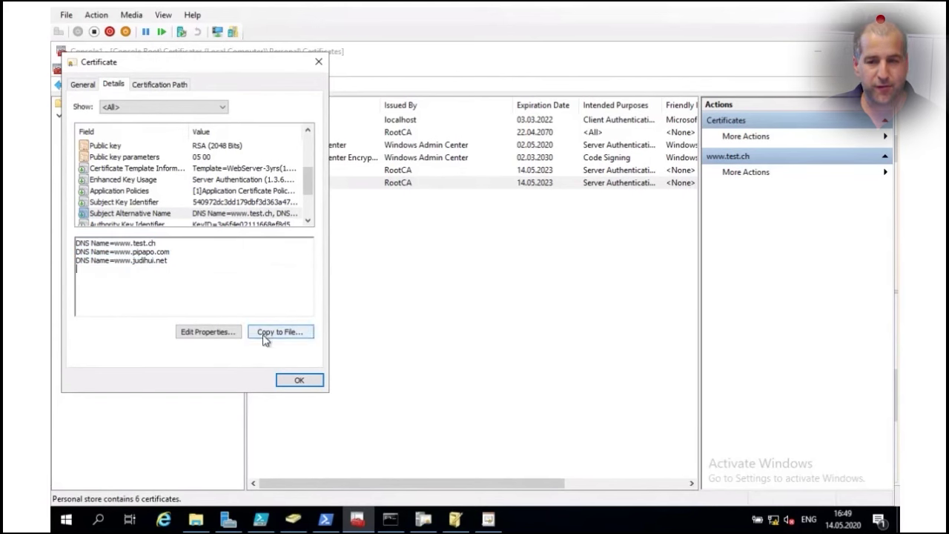
- Close the certificate's details, return to Demo.ps1 in PowerShell ISE, and clear the console output
click(299, 380)
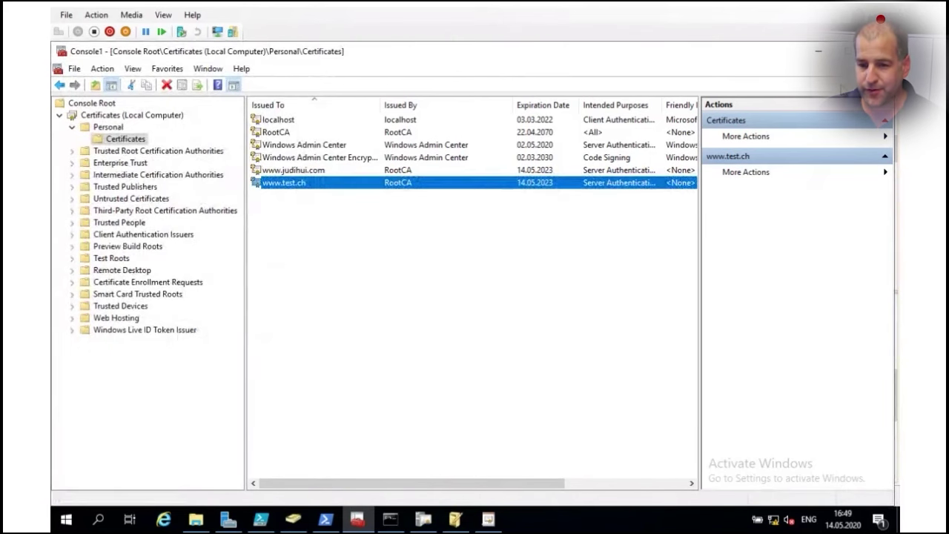
click(819, 52)
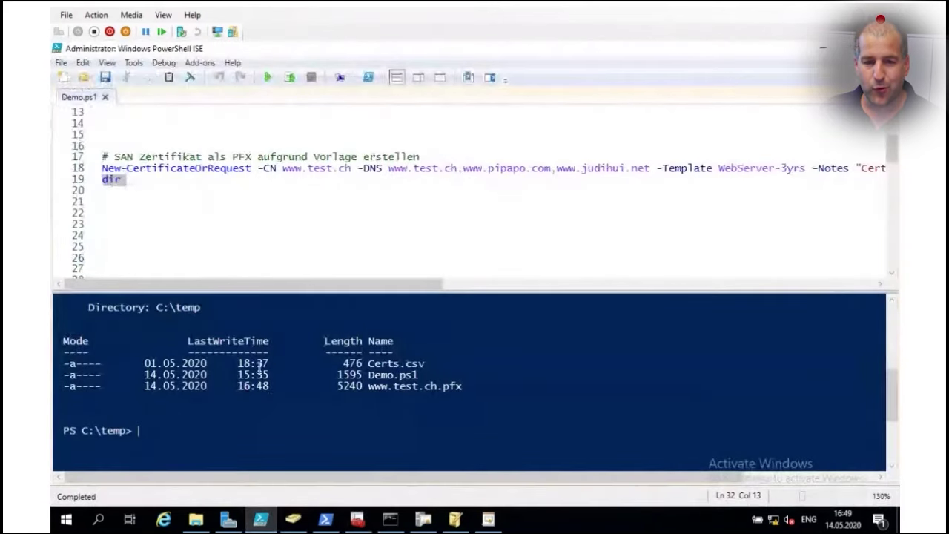
click(170, 213)
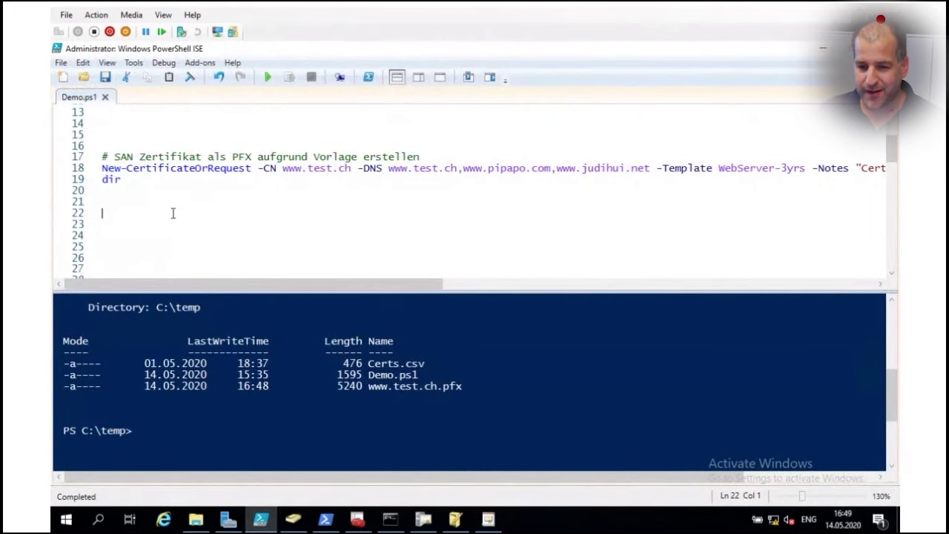
scroll(173, 214, down, 2)
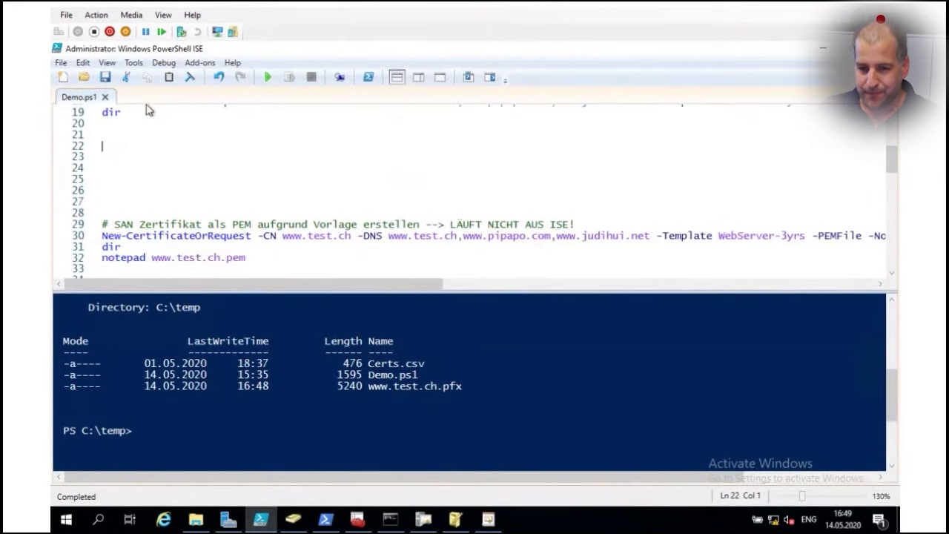
click(190, 77)
scroll(183, 159, down, 1)
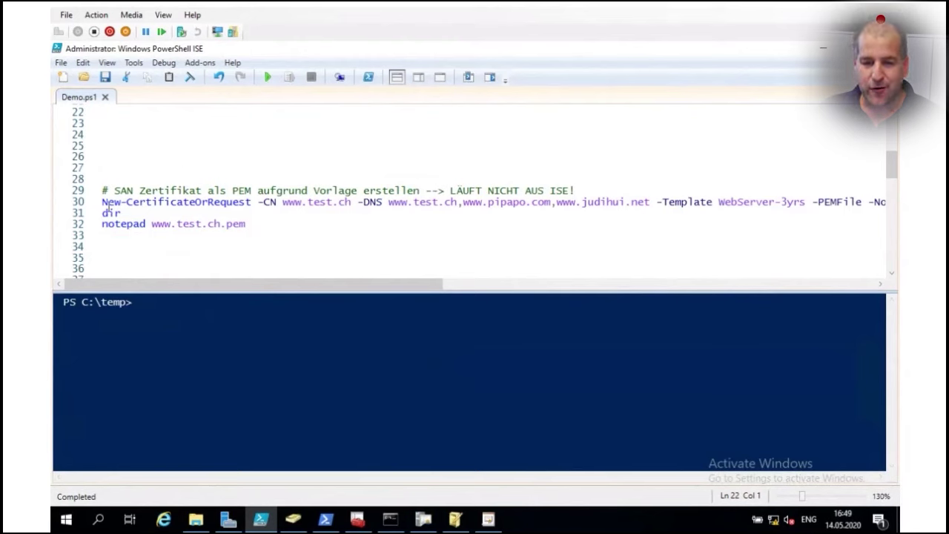
- Run the New-CertificateOrRequest command with -PEMFile from line 30 of the script and supply the certificate password
click(72, 206)
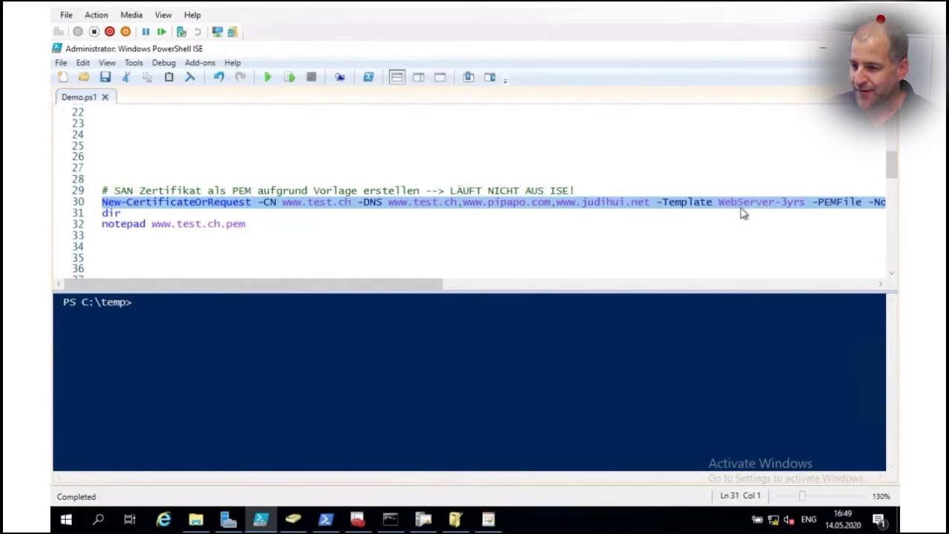
click(795, 202)
drag(812, 202, 863, 202)
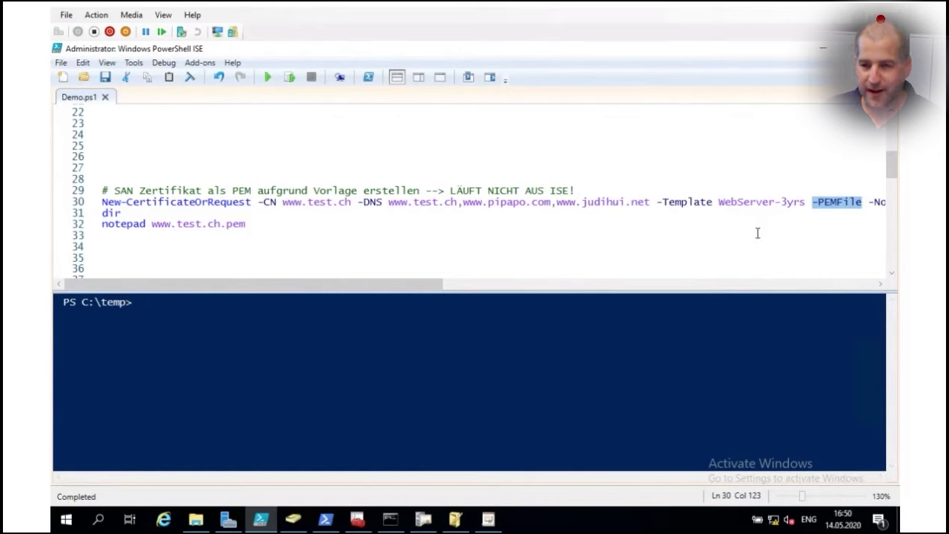
click(77, 203)
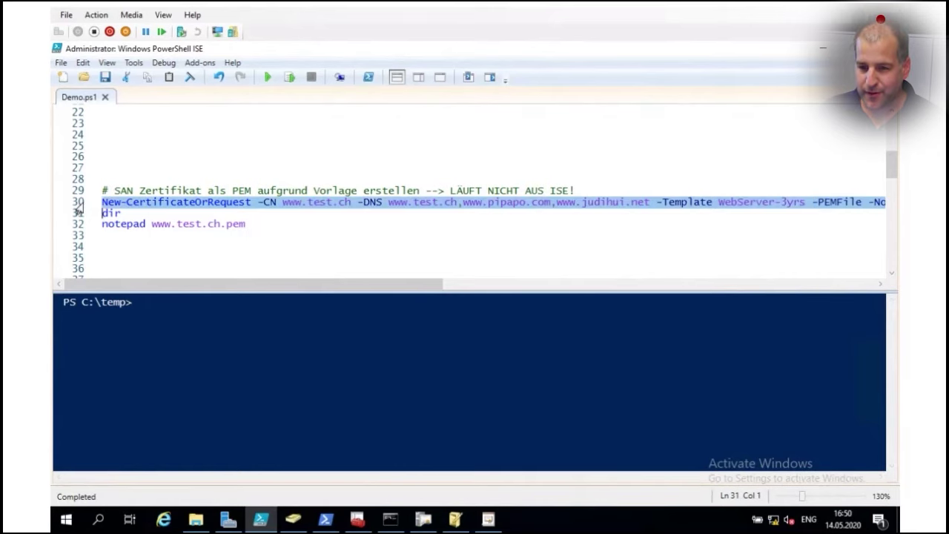
click(292, 79)
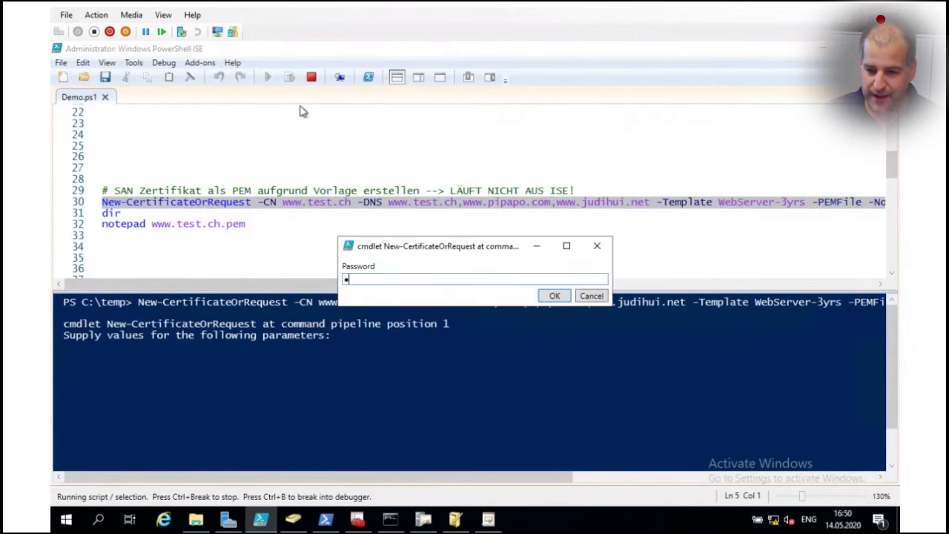
key(Return)
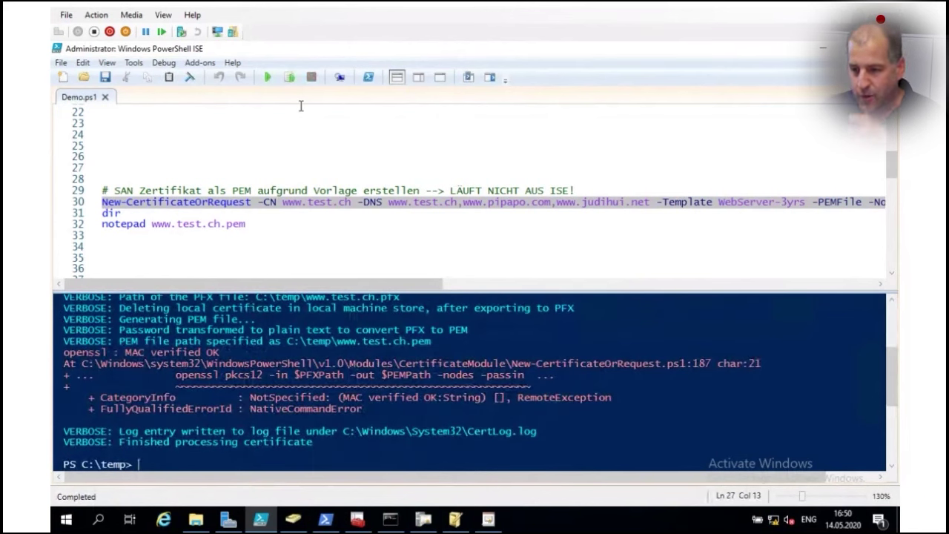
- Copy the -PEMFile command from line 30 and switch to the standalone PowerShell console with a cleared screen
drag(450, 190, 598, 193)
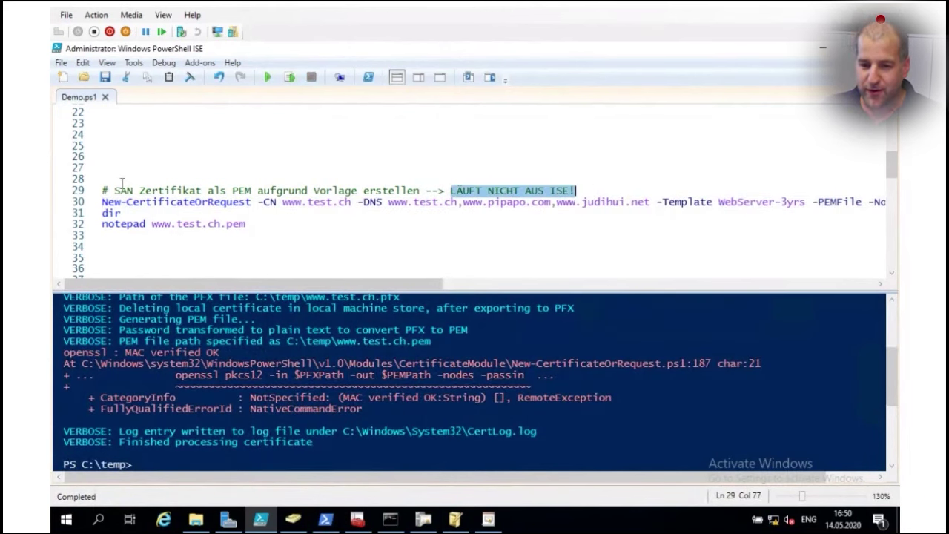
click(83, 203)
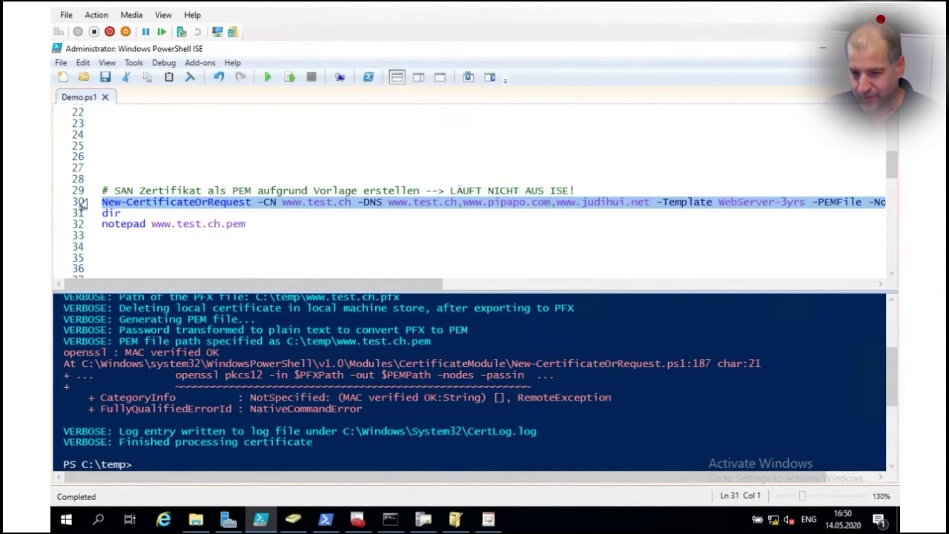
click(325, 519)
key(ctrl+l)
key(Return)
key(Return)
key(Return)
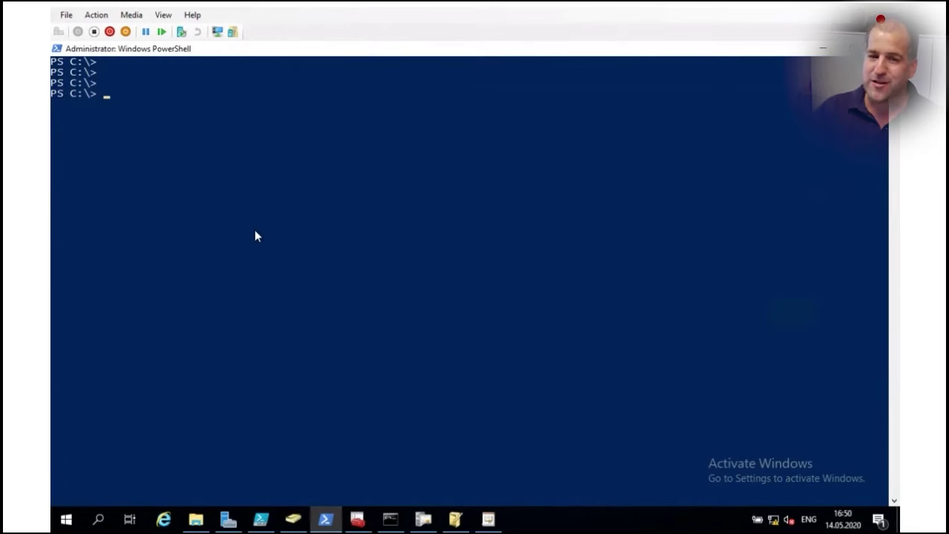
right_click(247, 179)
text(********)
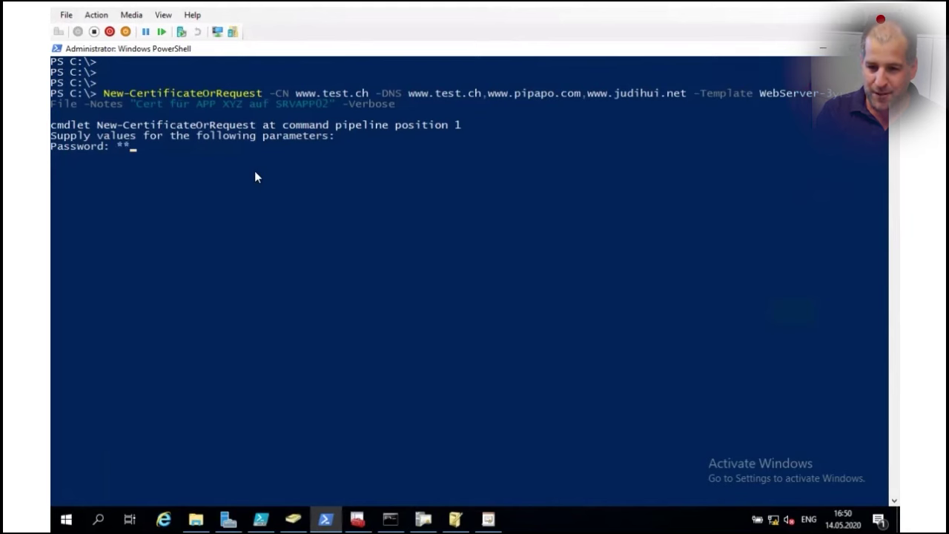
key(Return)
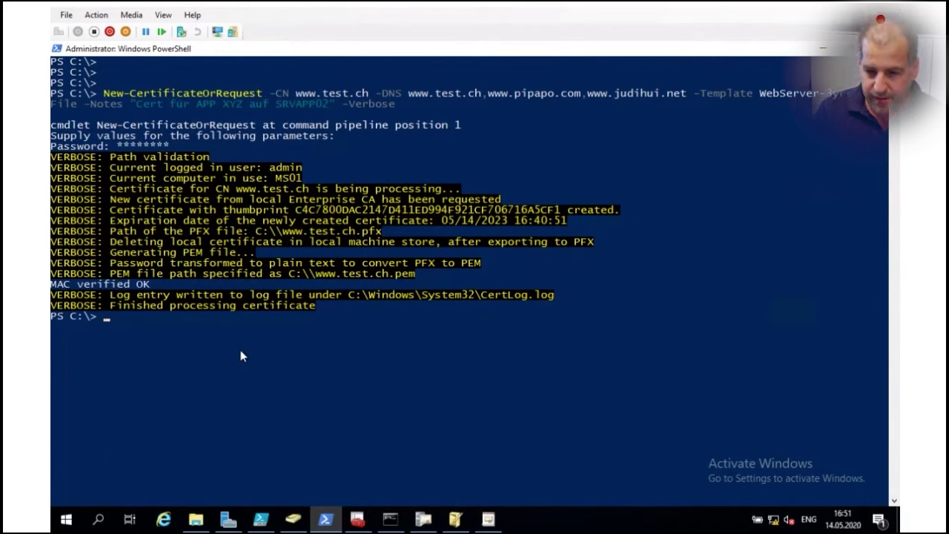
text(cd temp)
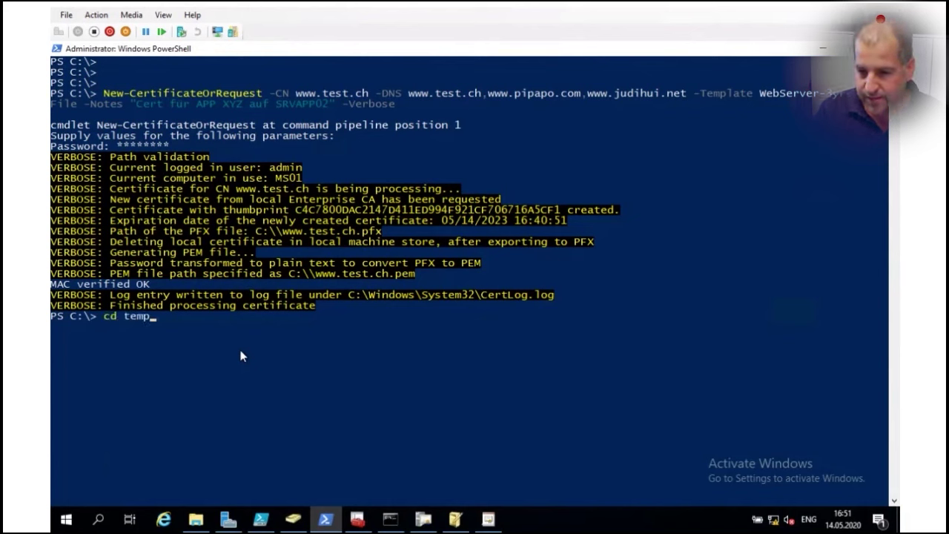
key(BackSpace)
key(BackSpace)
key(BackSpace)
key(BackSpace)
key(BackSpace)
key(BackSpace)
key(BackSpace)
text(dir)
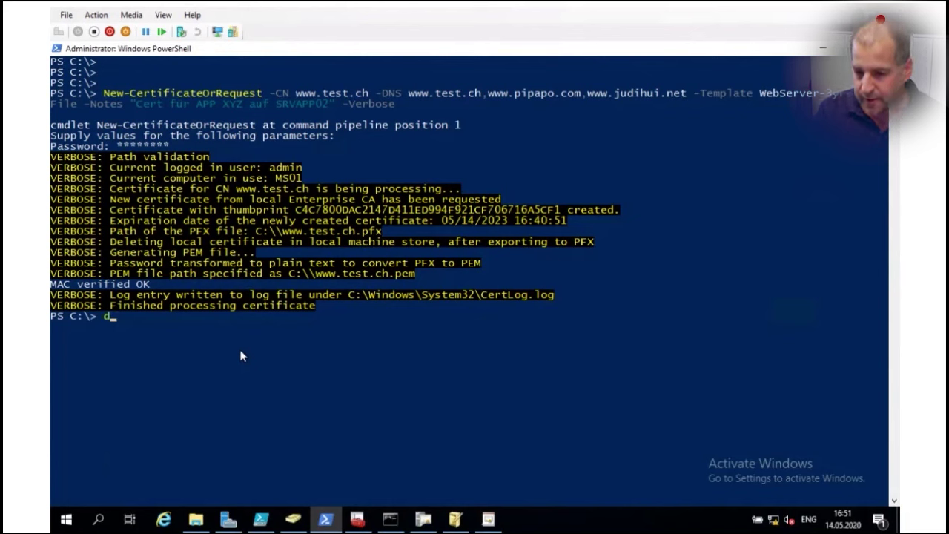
key(Return)
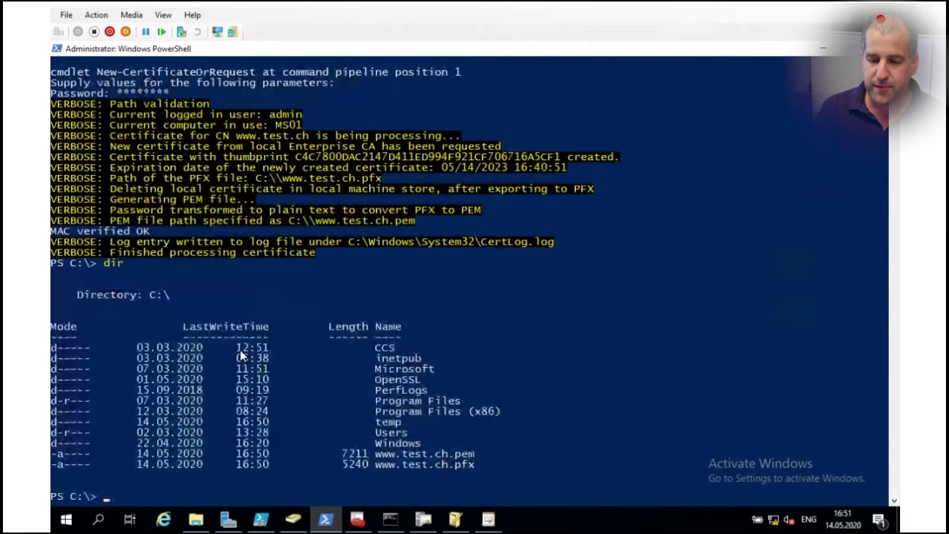
text(notepad)
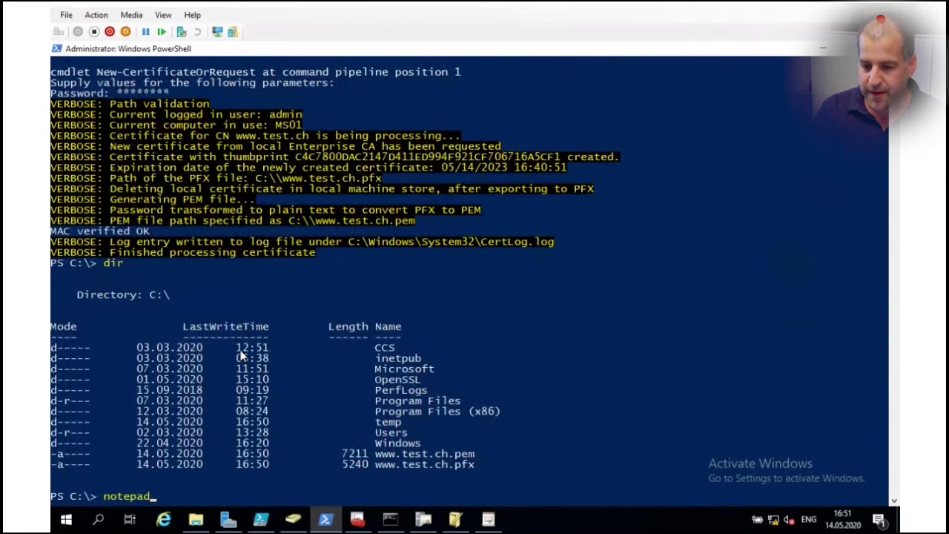
text( .\ww)
key(Tab)
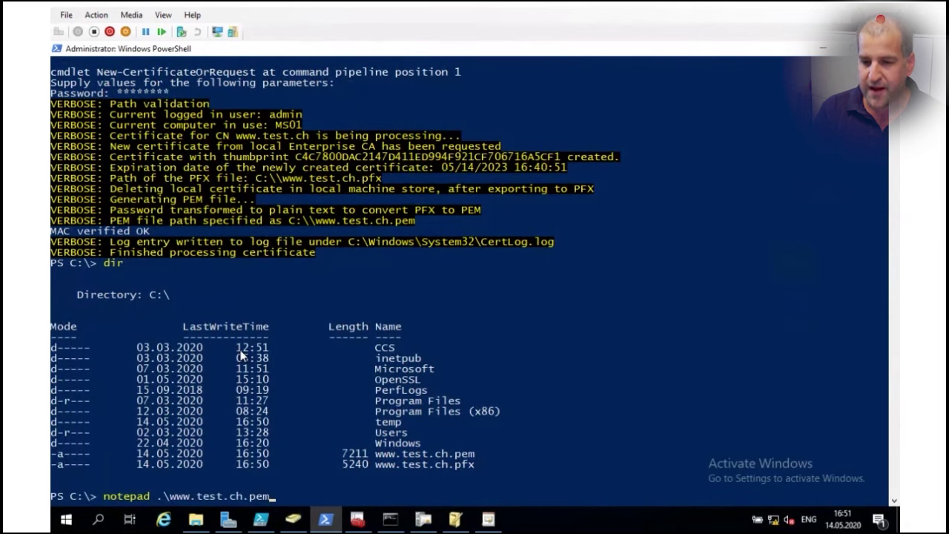
key(Return)
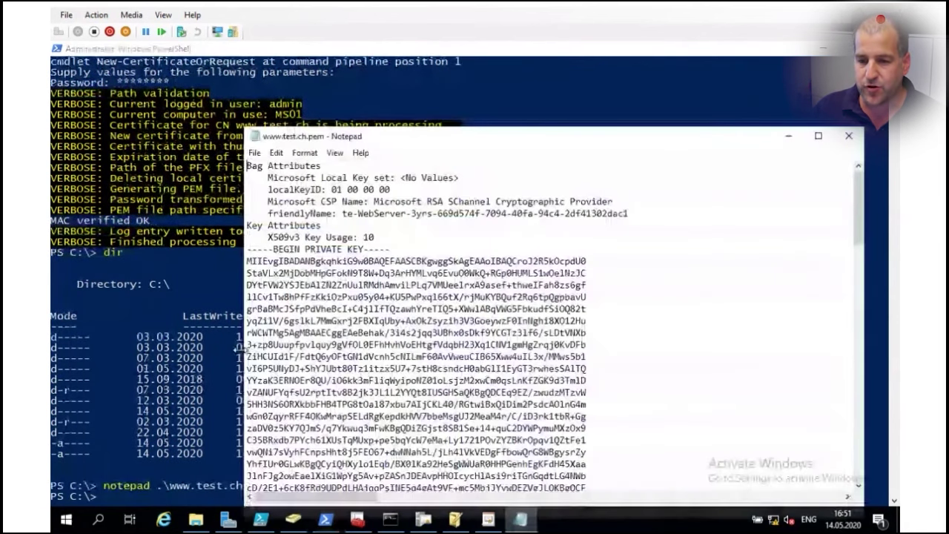
double_click(323, 135)
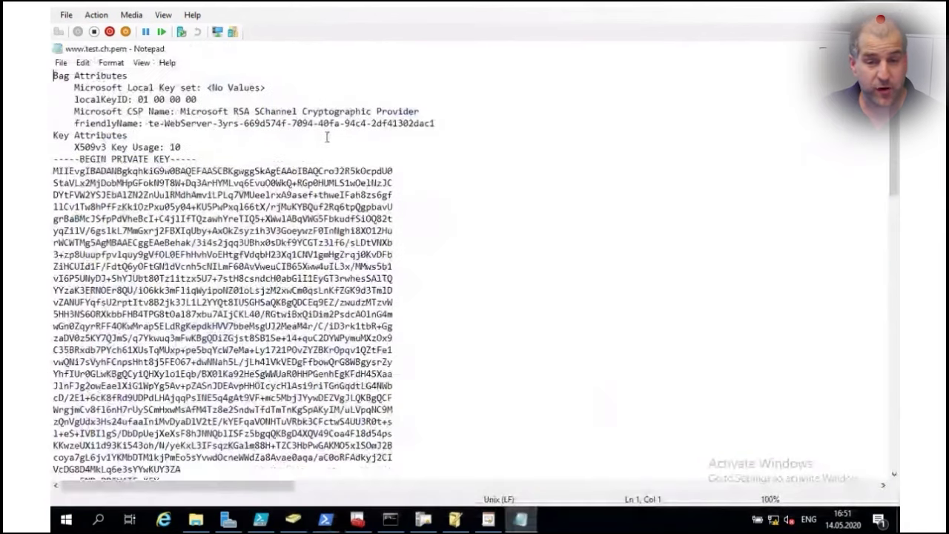
drag(55, 160, 419, 472)
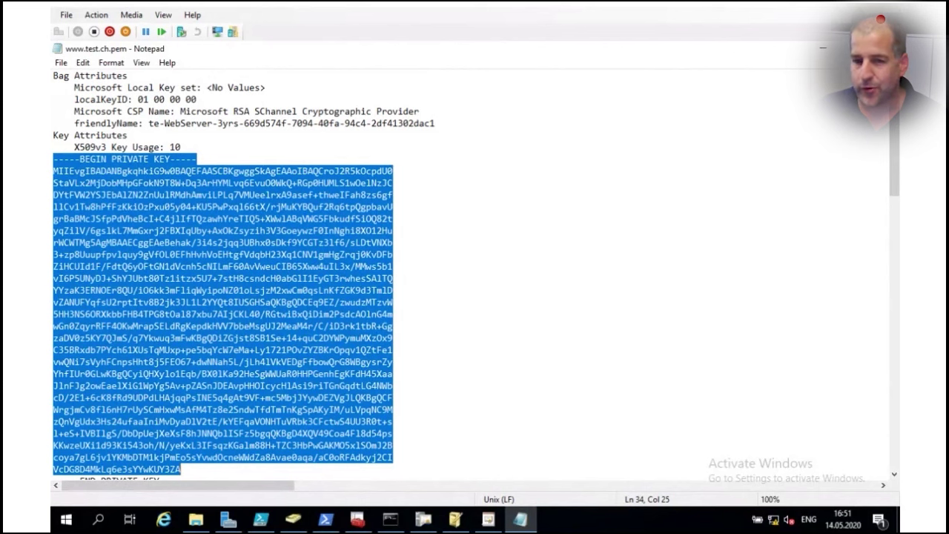
key(alt+F4)
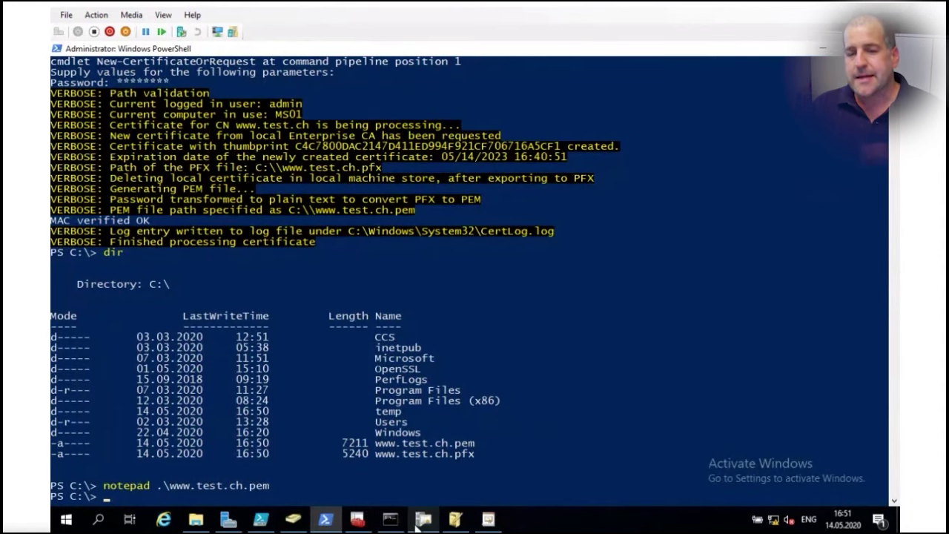
- Switch to PowerShell ISE and examine the certificate request command on line 43, including its -CN and -DNS parameters
click(261, 519)
click(130, 247)
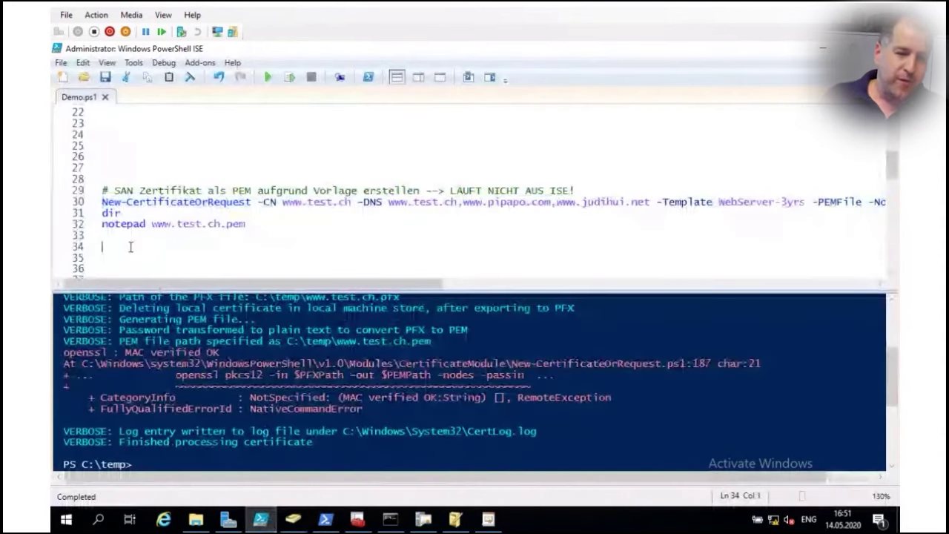
scroll(130, 247, down, 3)
scroll(137, 237, down, 2)
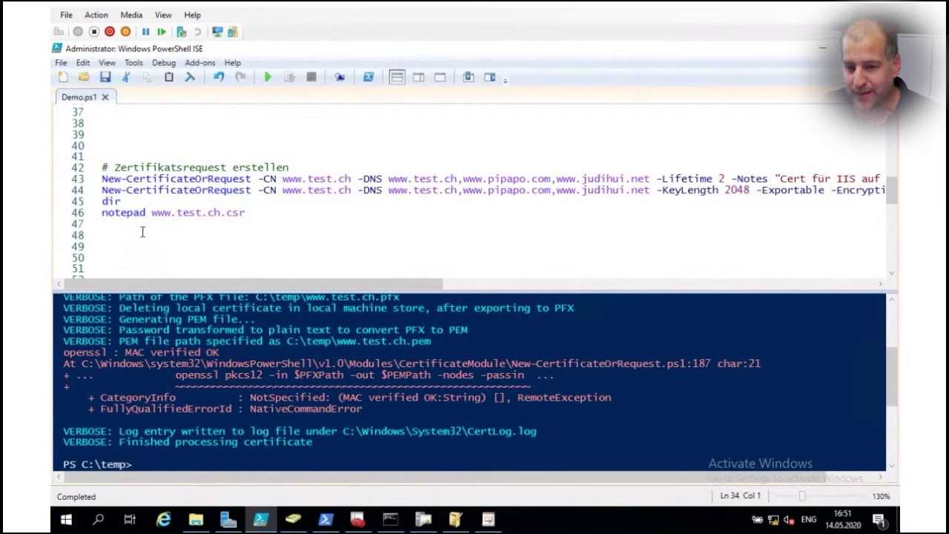
double_click(161, 180)
double_click(111, 181)
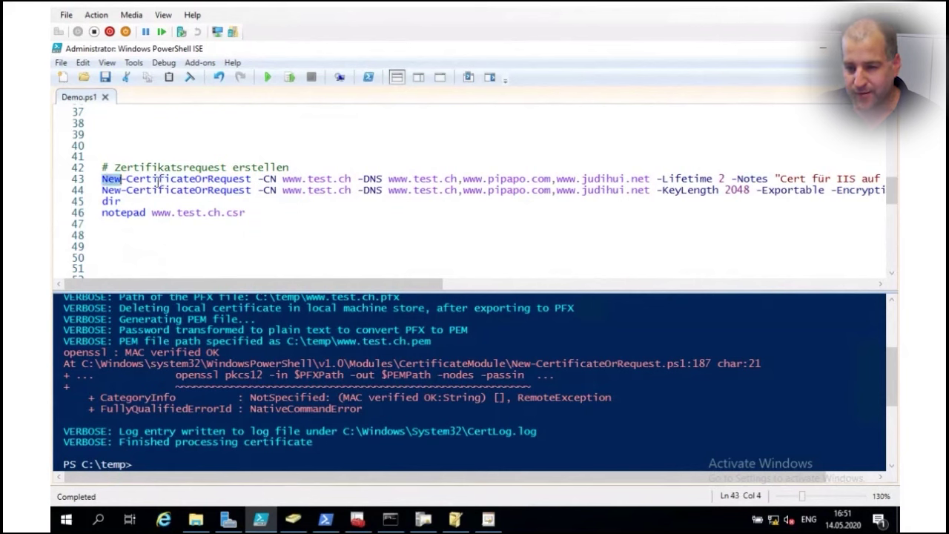
double_click(160, 181)
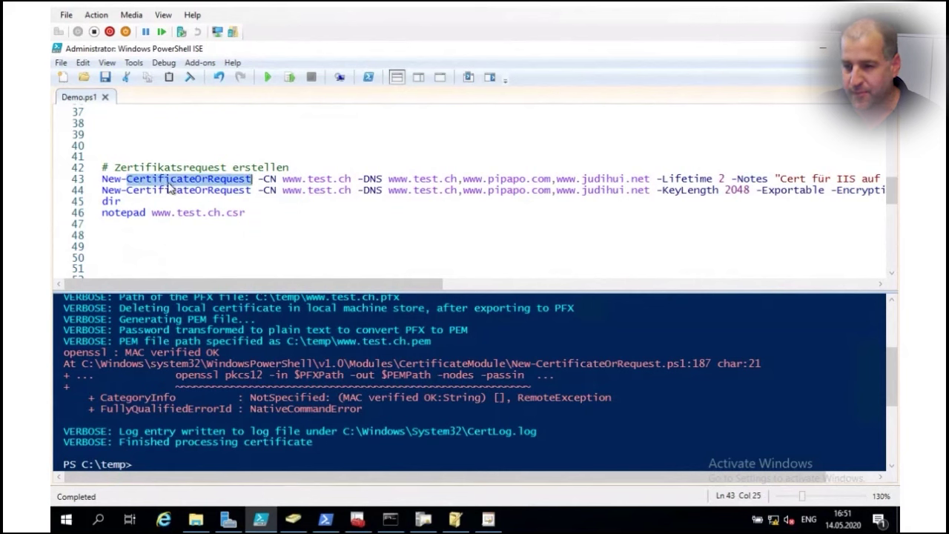
double_click(270, 179)
double_click(375, 179)
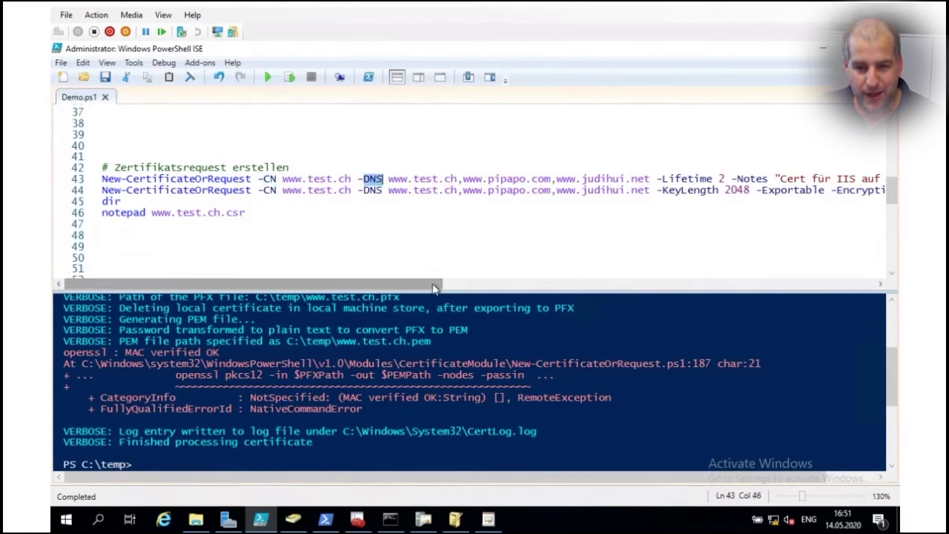
drag(438, 284, 521, 288)
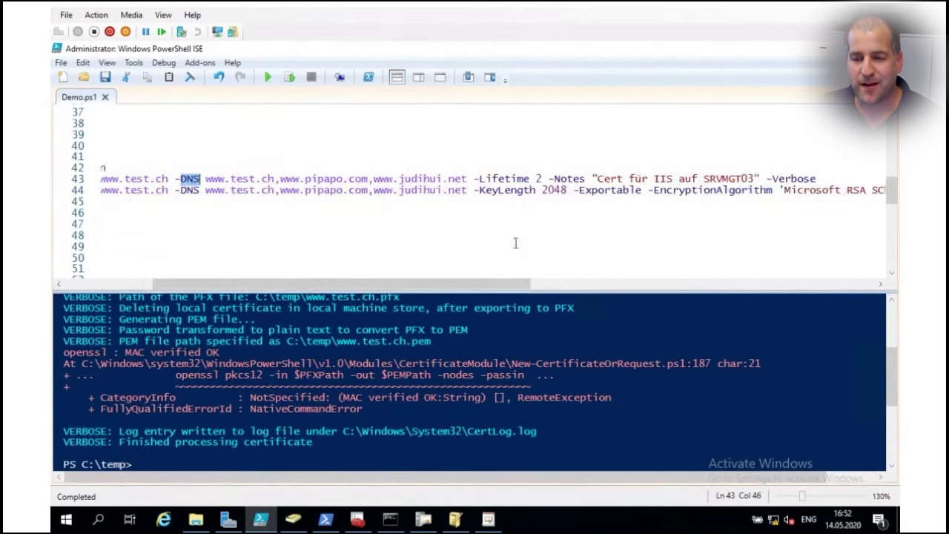
- Set the -Lifetime value of the certificate request command on line 43 to 3, choosing from the suggested values
click(473, 180)
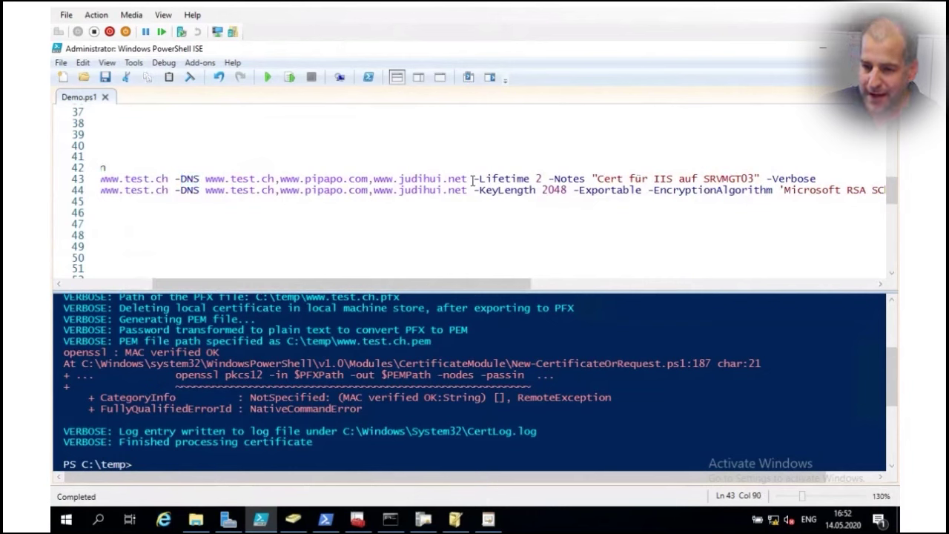
double_click(494, 181)
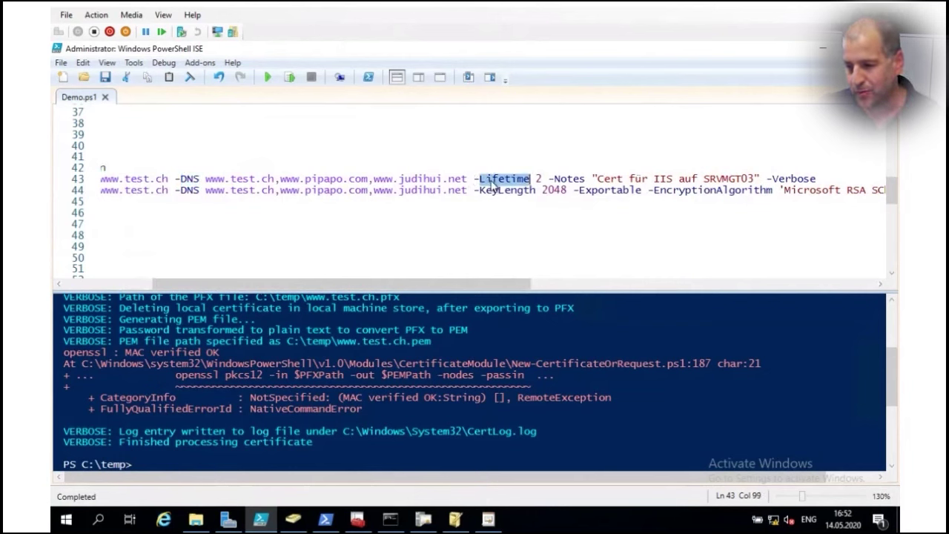
click(536, 180)
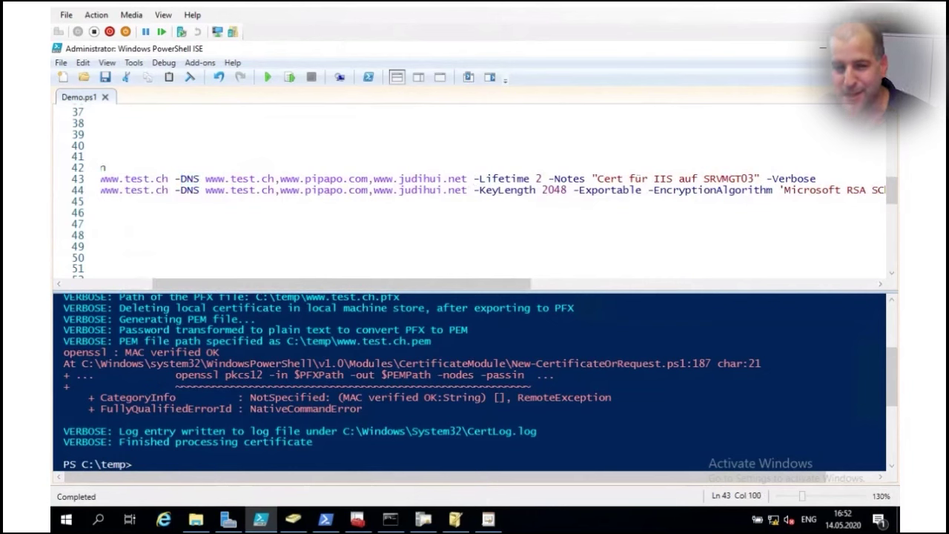
key(Delete)
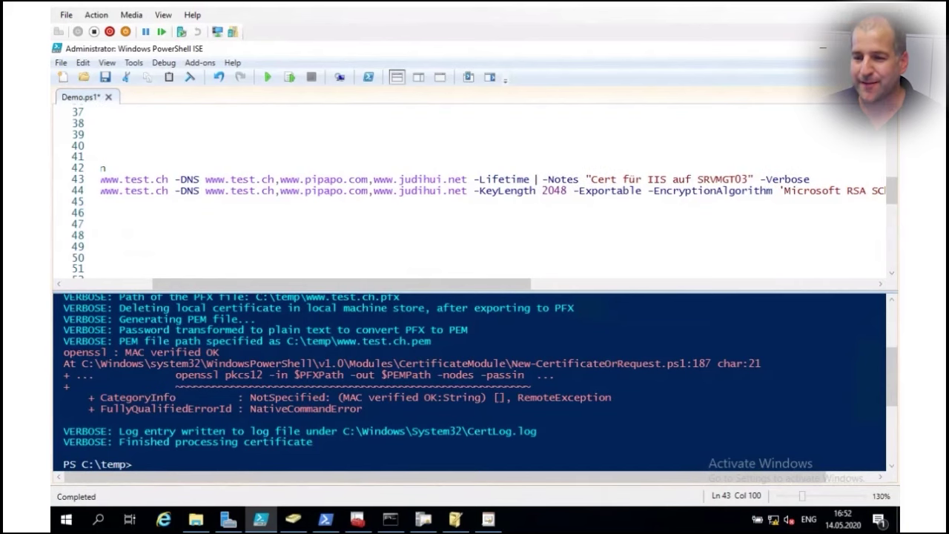
key(BackSpace)
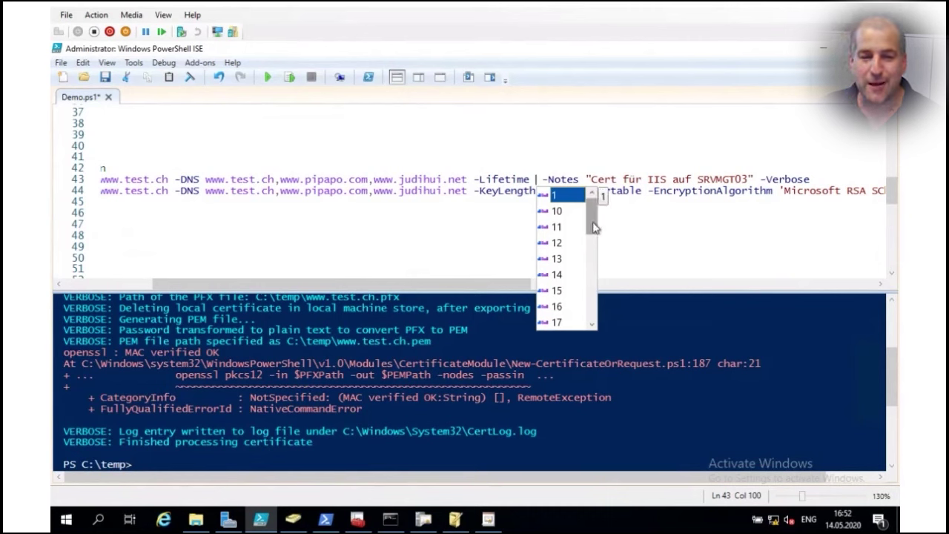
drag(593, 215, 592, 298)
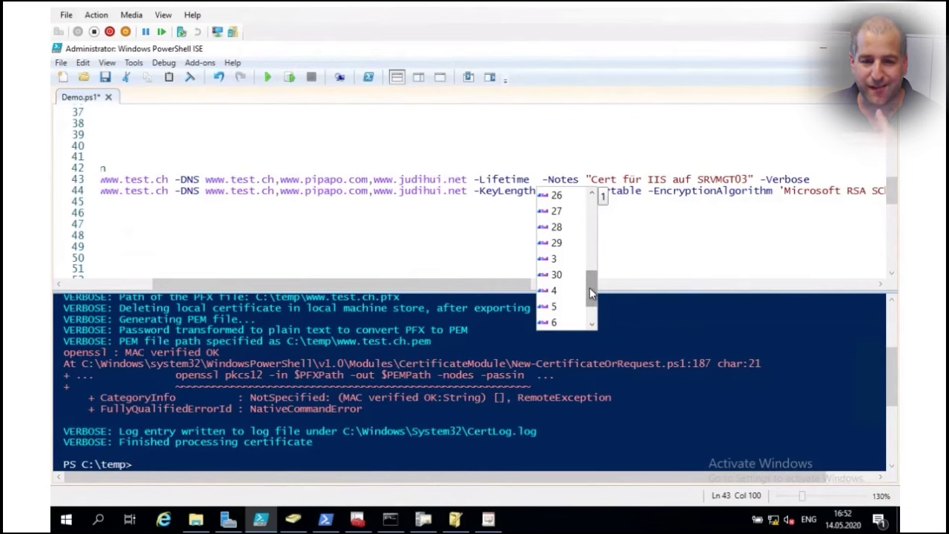
double_click(548, 259)
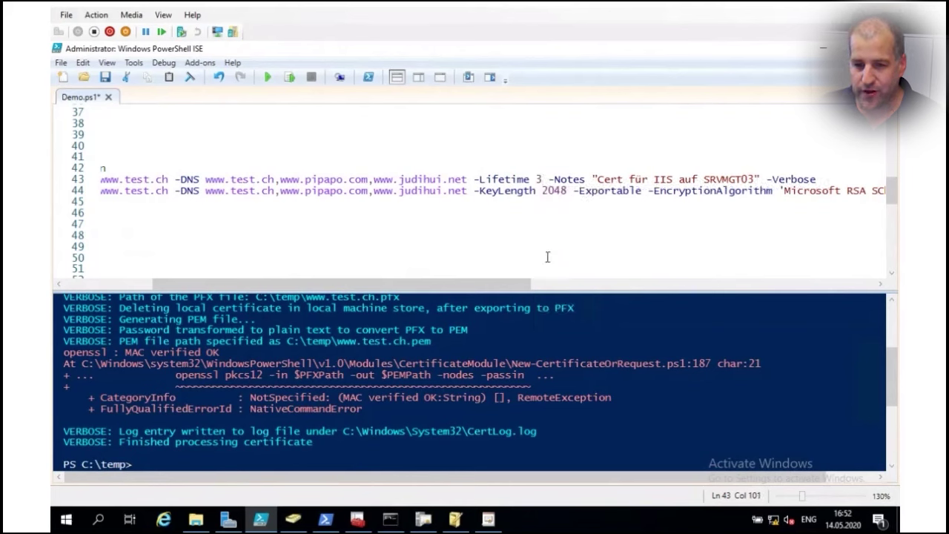
double_click(562, 179)
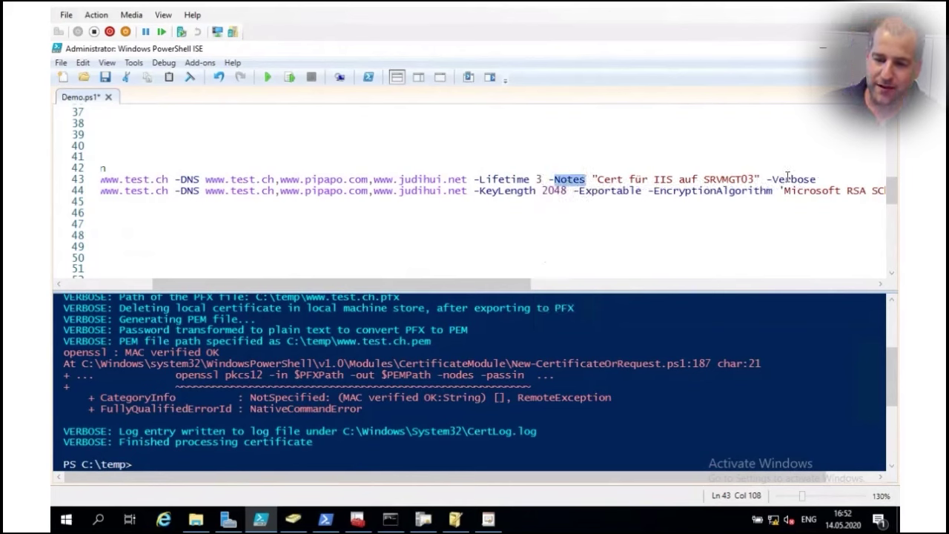
double_click(791, 180)
click(76, 180)
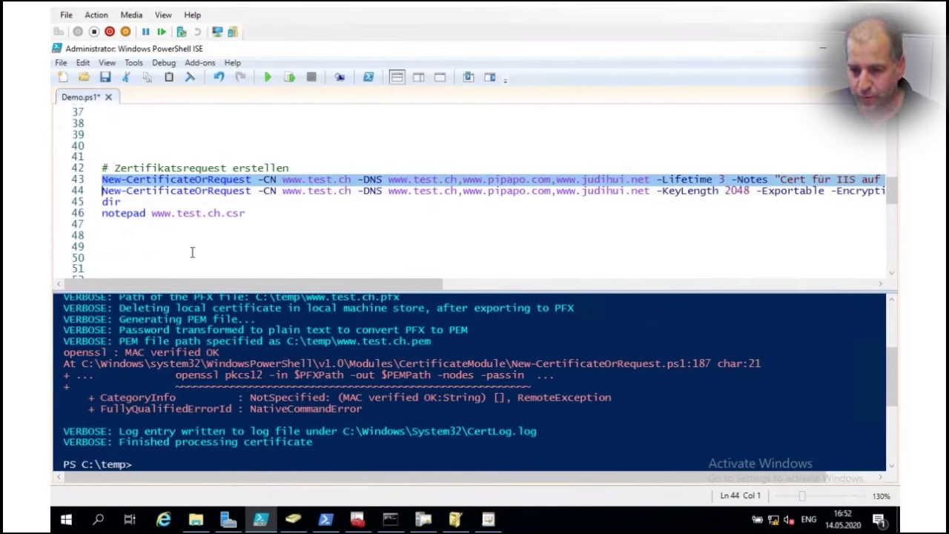
click(290, 78)
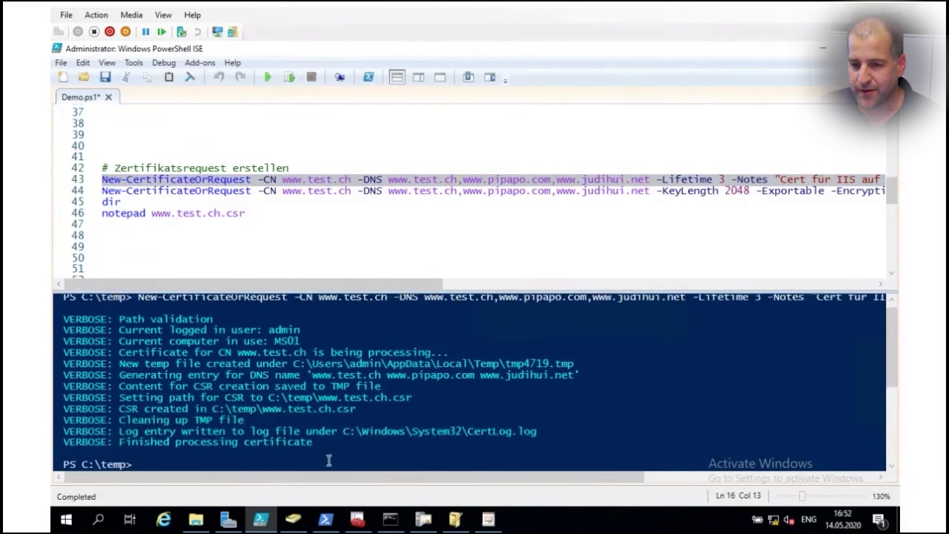
click(69, 214)
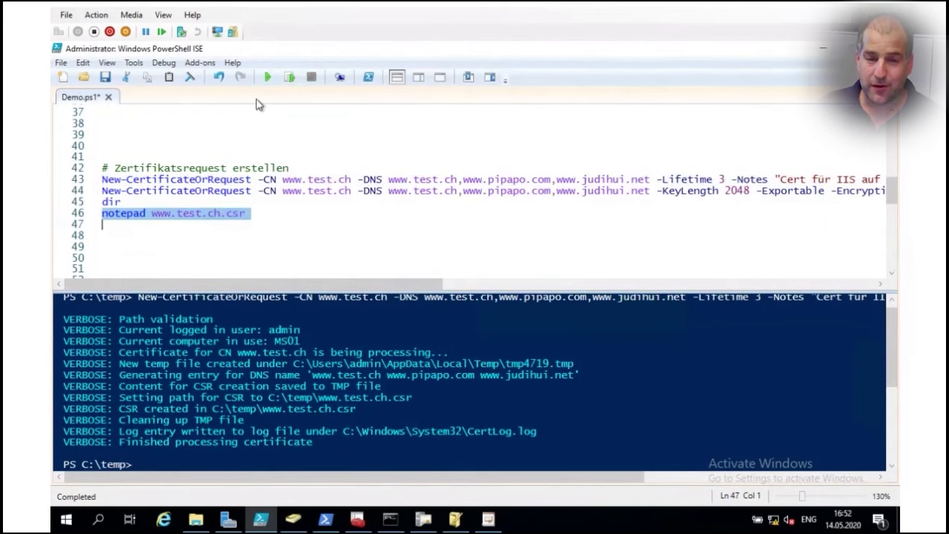
click(289, 77)
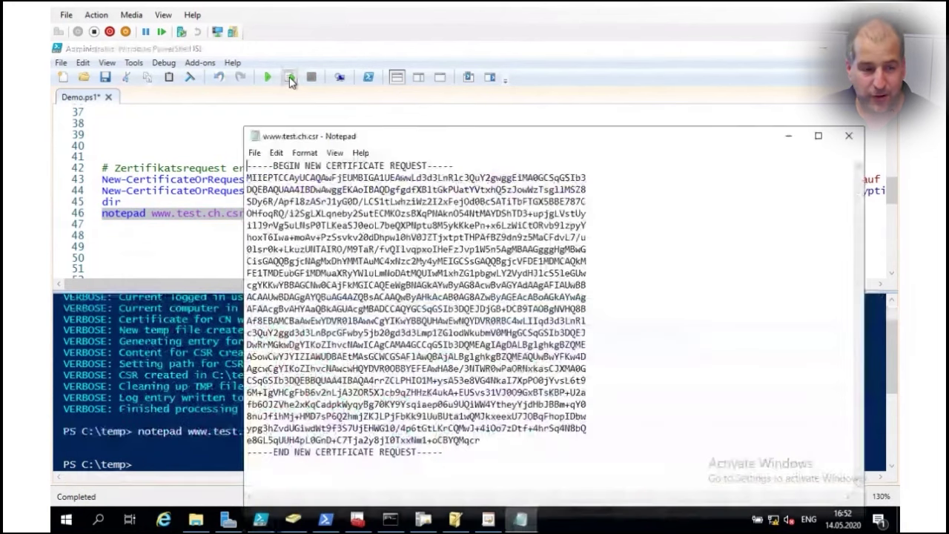
double_click(318, 136)
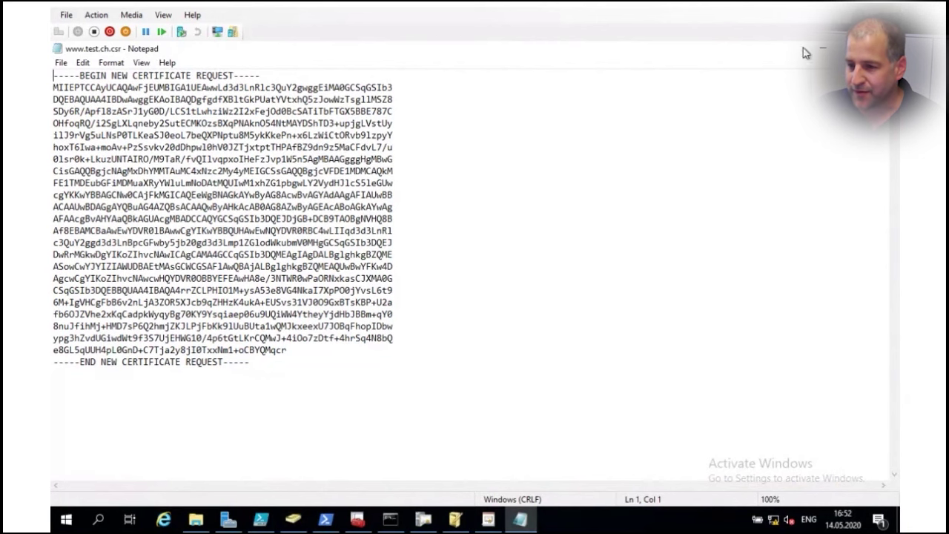
key(alt+F4)
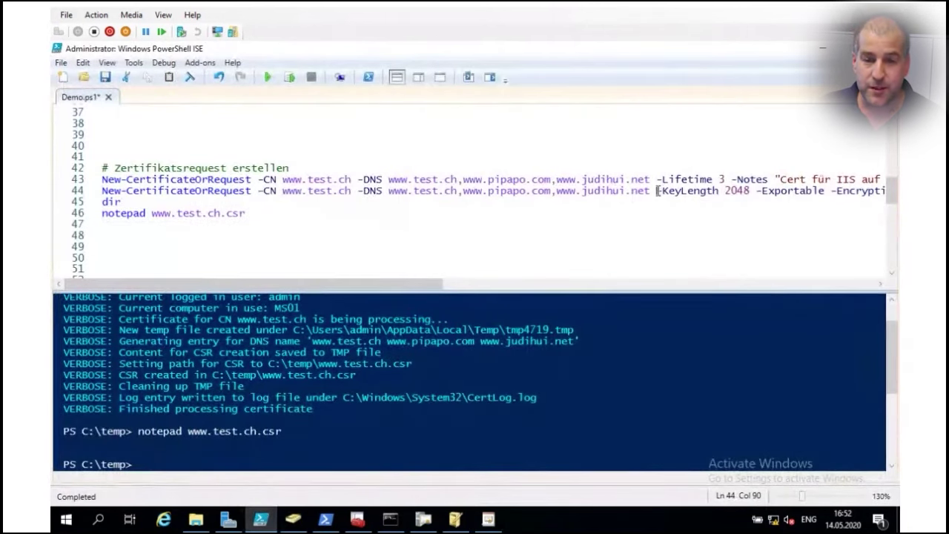
- Review -KeyLength and -Exportable on line 44 and reselect 'Microsoft RSA SChannel Cryptographic Provider' as the -EncryptionAlgorithm value
drag(657, 191, 751, 191)
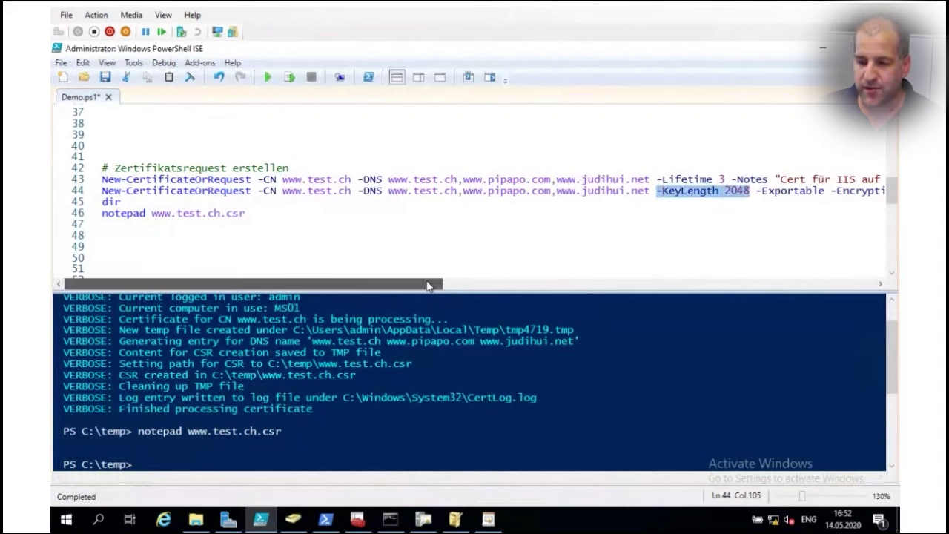
drag(428, 286, 587, 291)
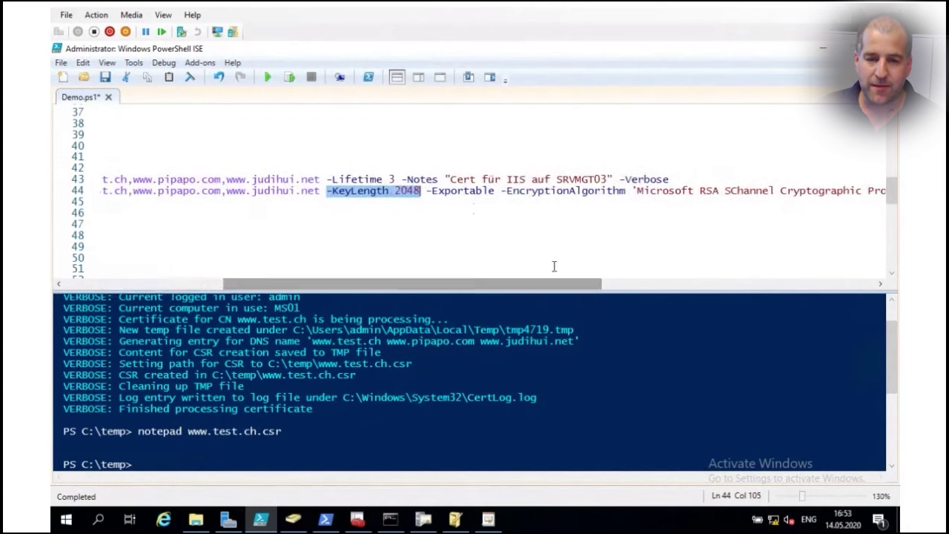
click(427, 190)
drag(426, 191, 496, 196)
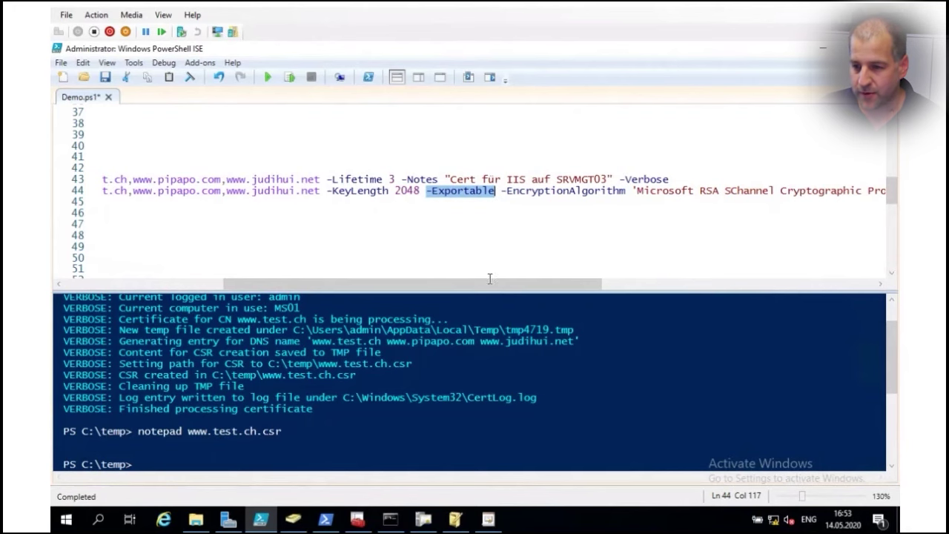
drag(495, 291, 583, 290)
drag(450, 191, 741, 193)
key(Delete)
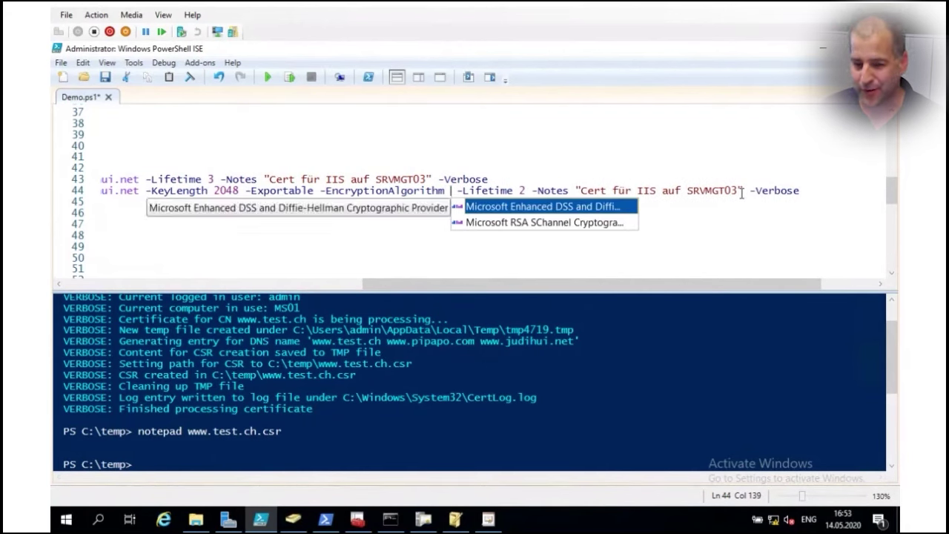
key(Down)
key(Return)
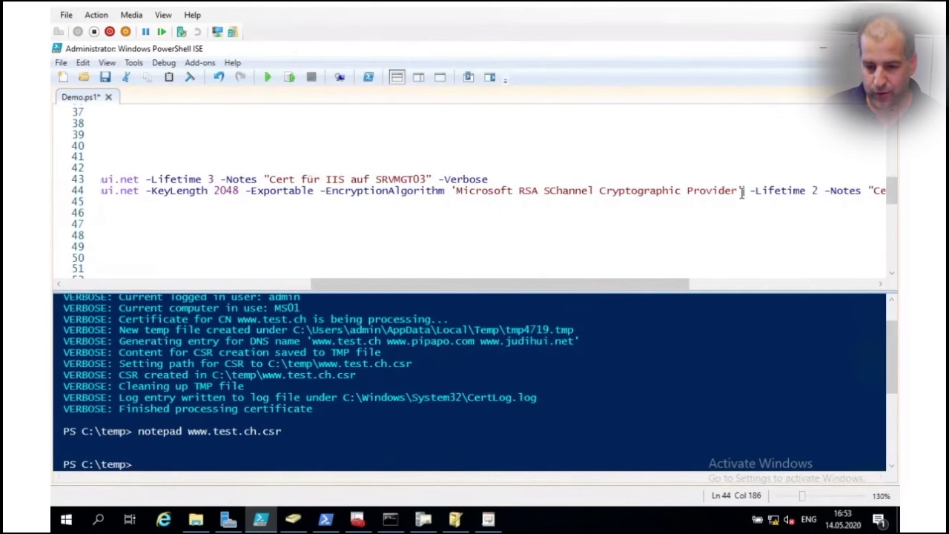
key(Home)
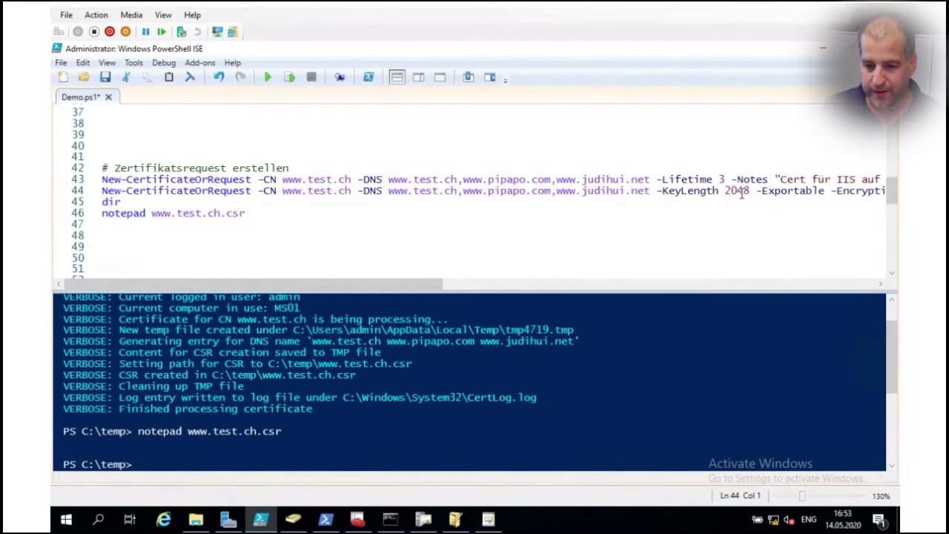
- Clear the PowerShell console with cls and add two empty prompt lines
click(304, 460)
text(cls)
key(Return)
key(Return)
key(Return)
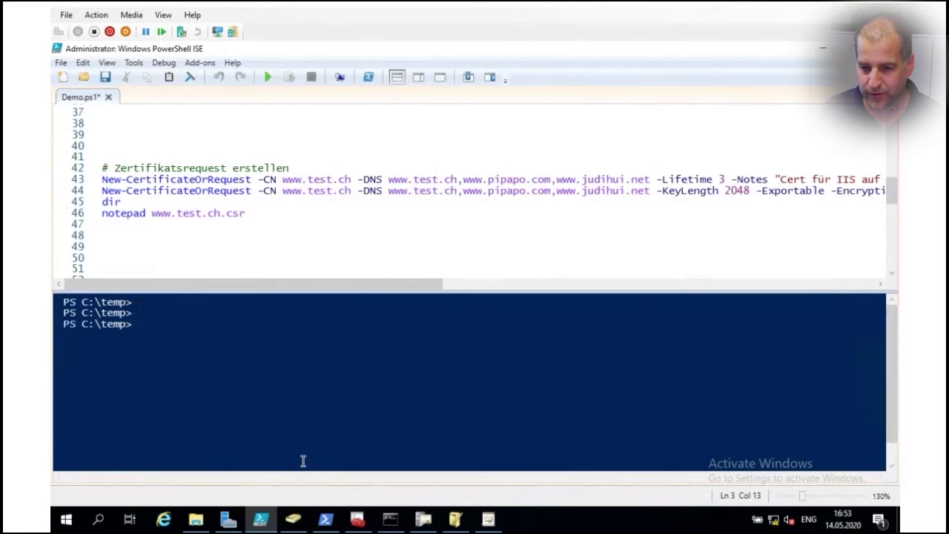
- Open the New-CertificateOrRequest help in its own window by running Get-Help New-CertificateOrRequest -ShowWindow
text(Get-Help)
key(Tab)
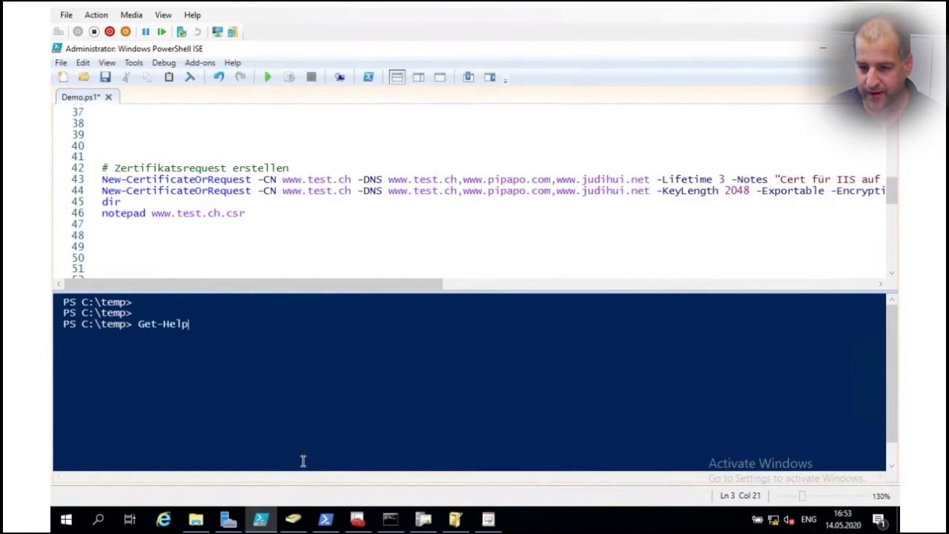
text(new-cert)
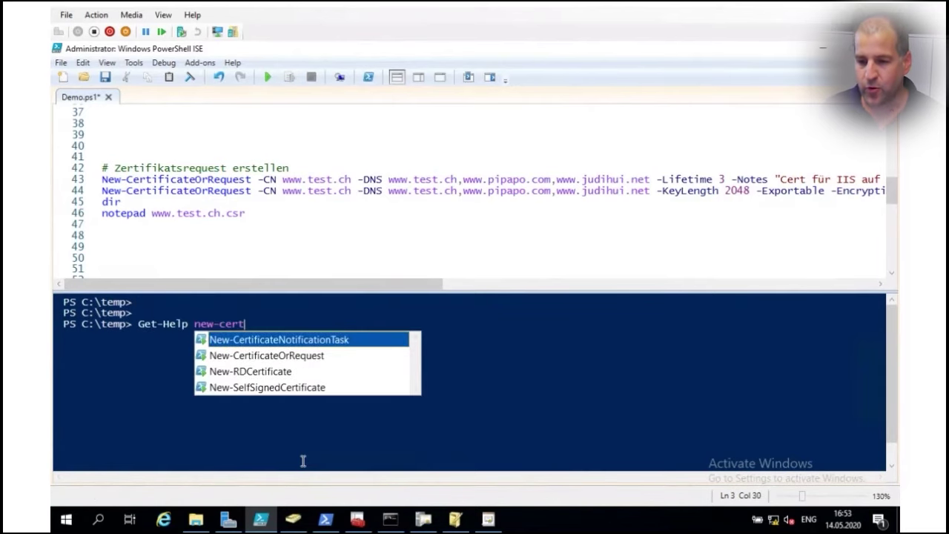
key(Down)
key(Tab)
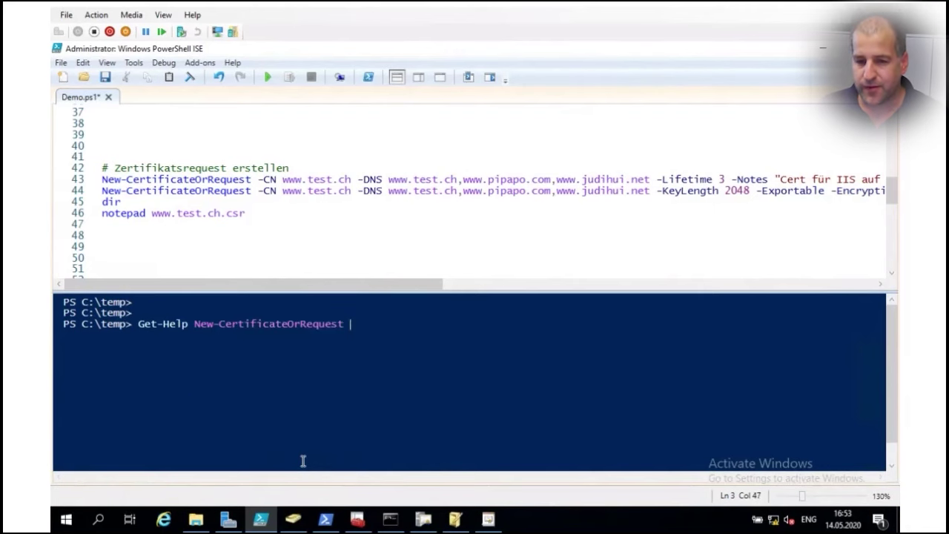
text(-show)
key(Tab)
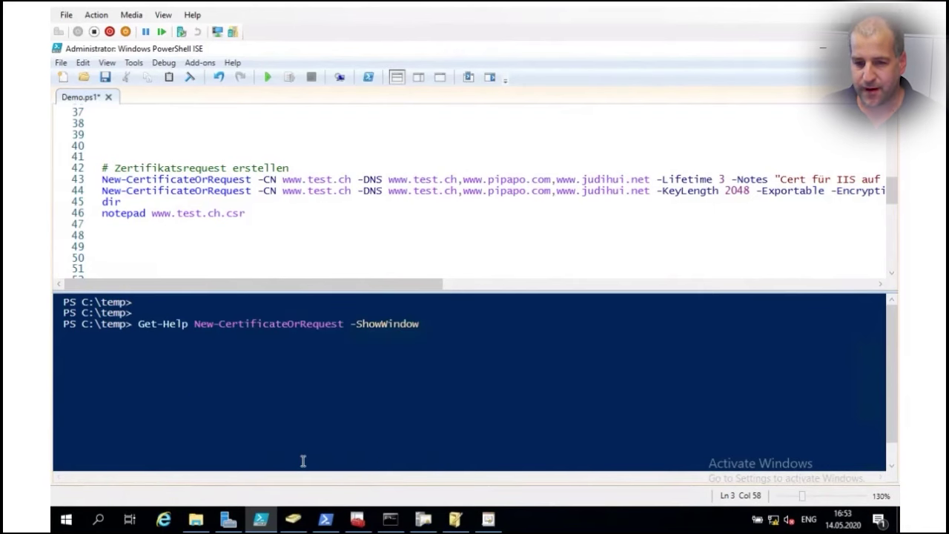
key(Return)
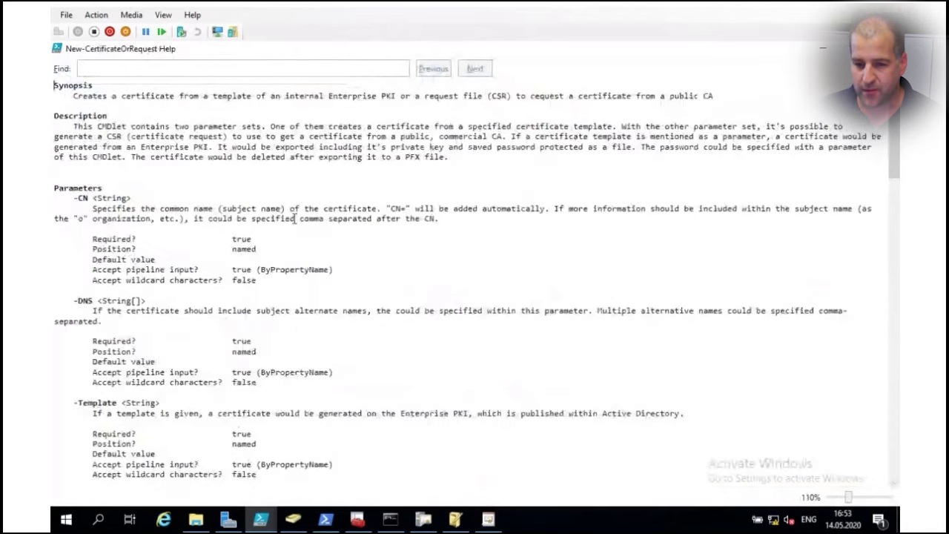
- Enlarge the help text to 150% and examine the -CN, -DNS and -Template parameter descriptions, including whether they accept pipeline input
scroll(295, 218, up, 4)
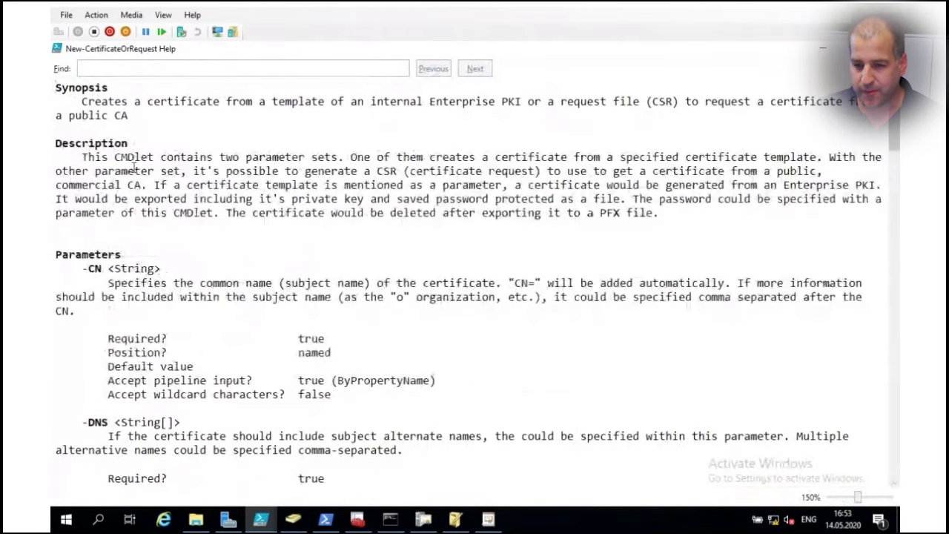
scroll(129, 169, down, 3)
scroll(125, 172, down, 1)
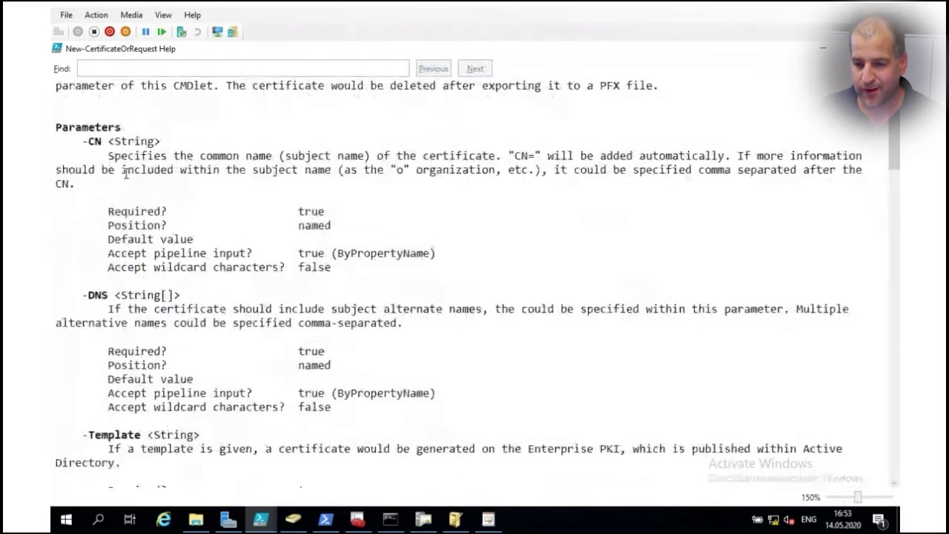
scroll(126, 172, down, 2)
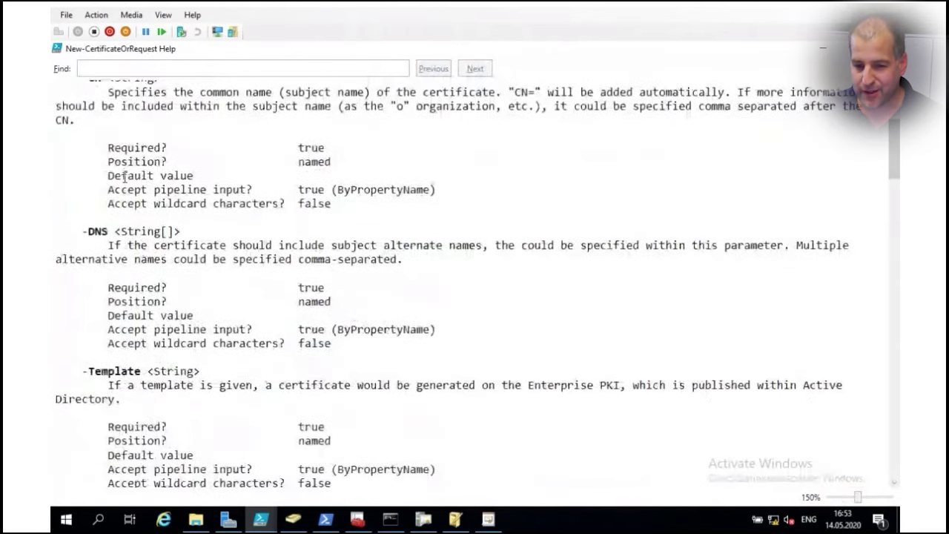
double_click(314, 192)
scroll(315, 191, down, 3)
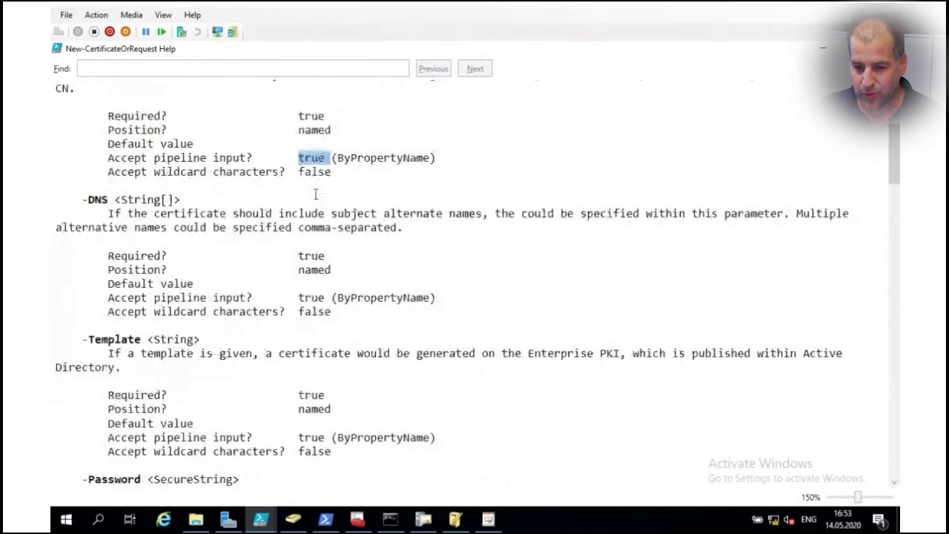
scroll(314, 192, down, 2)
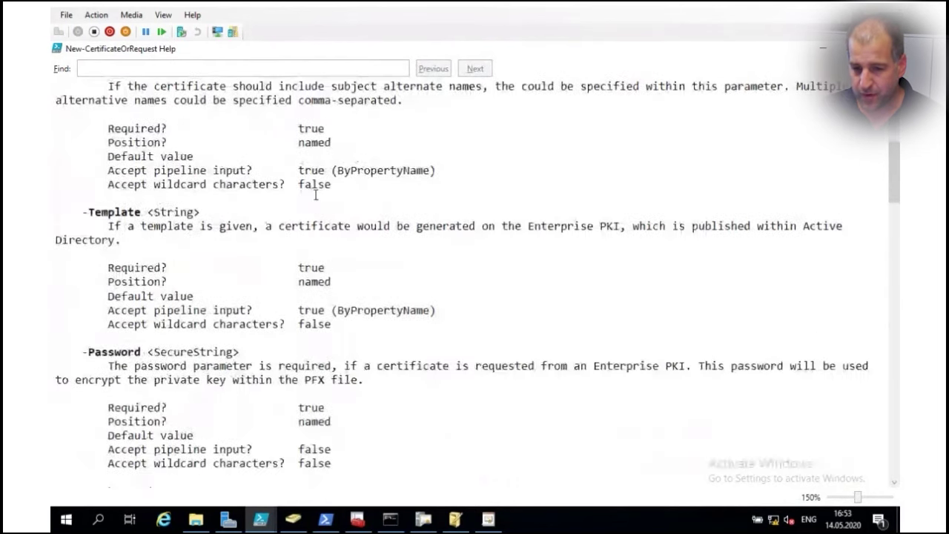
- Examine the remaining parameter descriptions and both New-CertificateOrRequest syntax variants in the help, including -KeyLength and -Template
scroll(315, 195, down, 20)
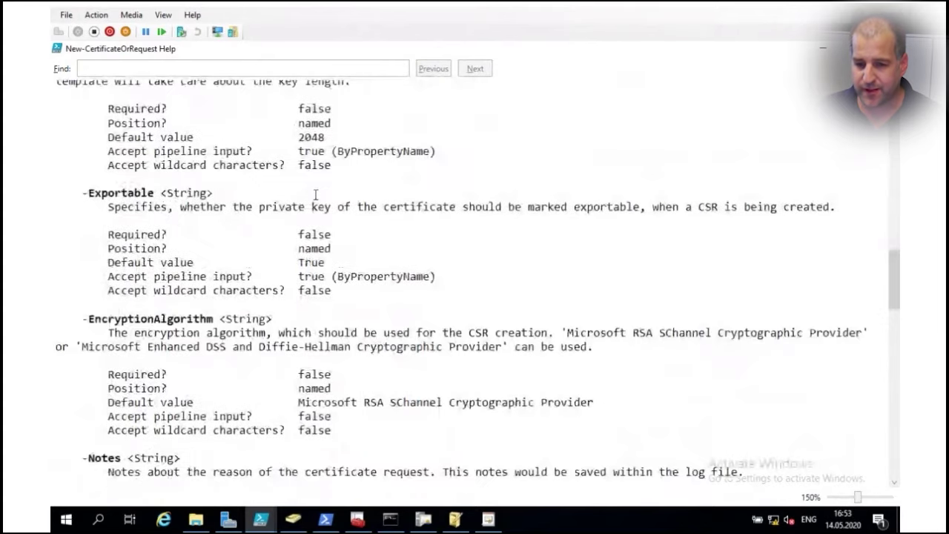
scroll(315, 195, down, 1)
scroll(315, 195, down, 8)
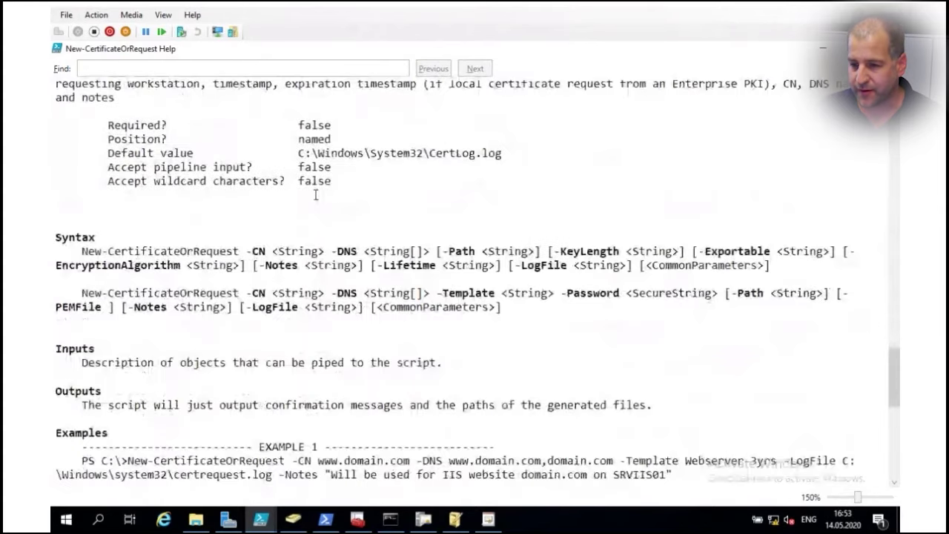
double_click(181, 219)
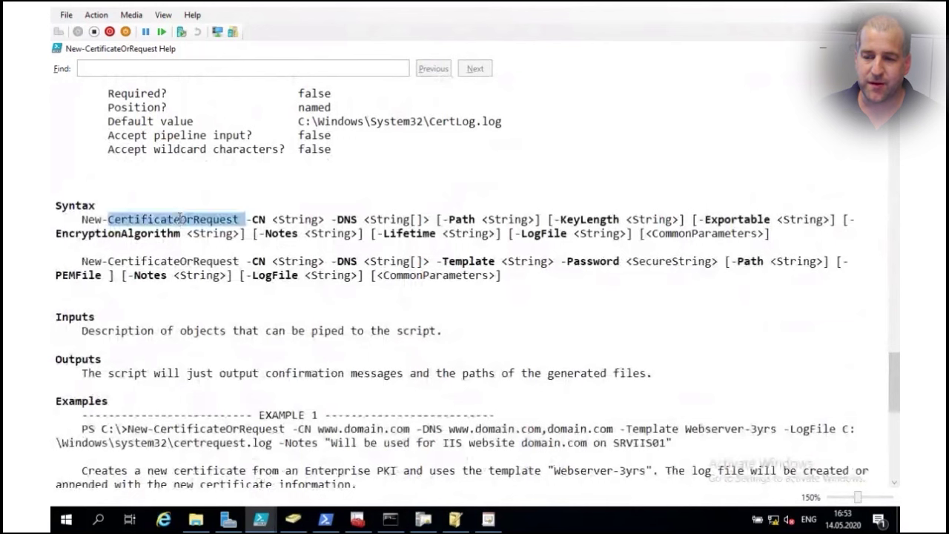
double_click(593, 218)
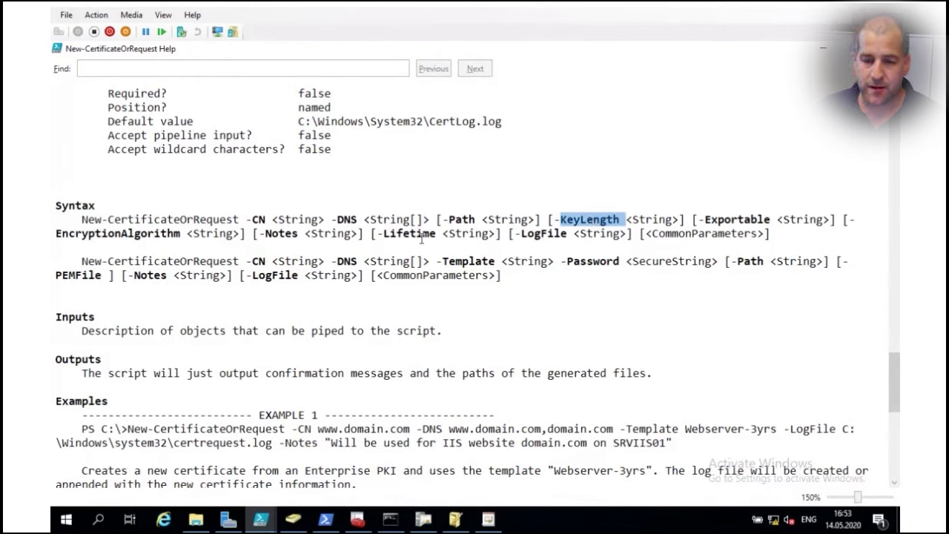
click(156, 261)
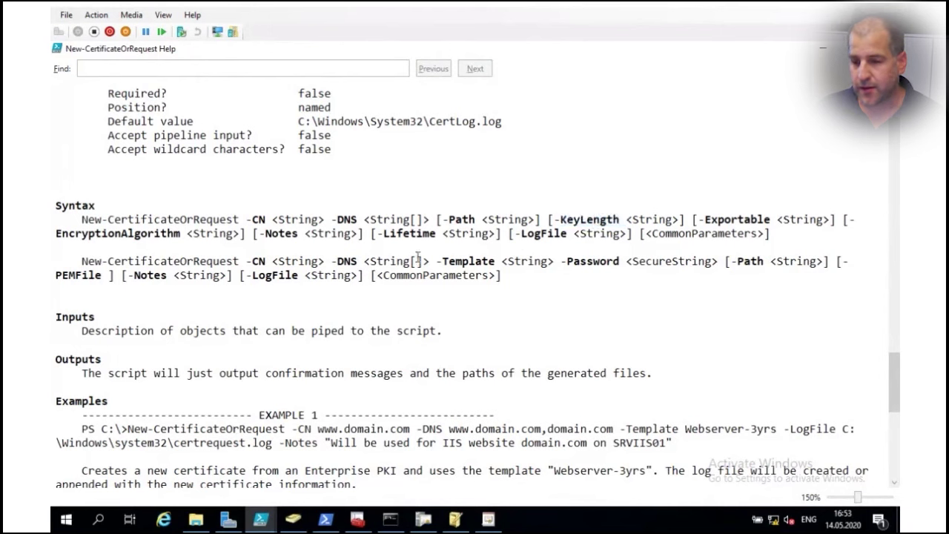
double_click(137, 261)
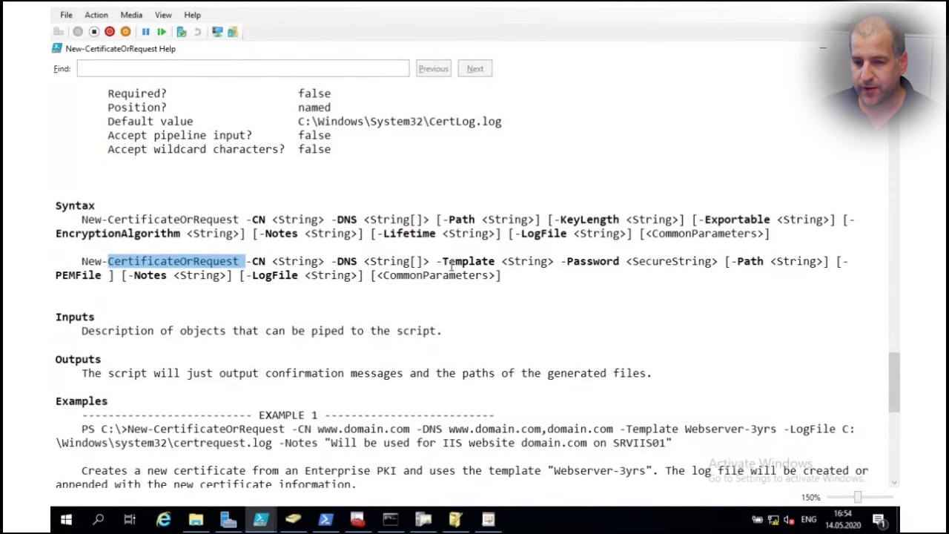
double_click(451, 263)
click(451, 267)
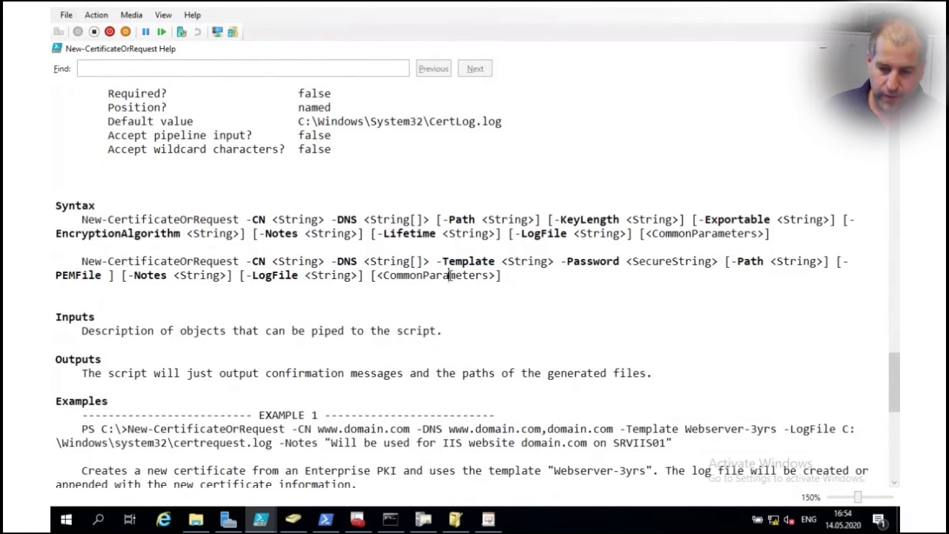
- Read the usage examples at the end of the help, including the CSV import, and close the help window
scroll(450, 273, down, 3)
scroll(451, 275, down, 7)
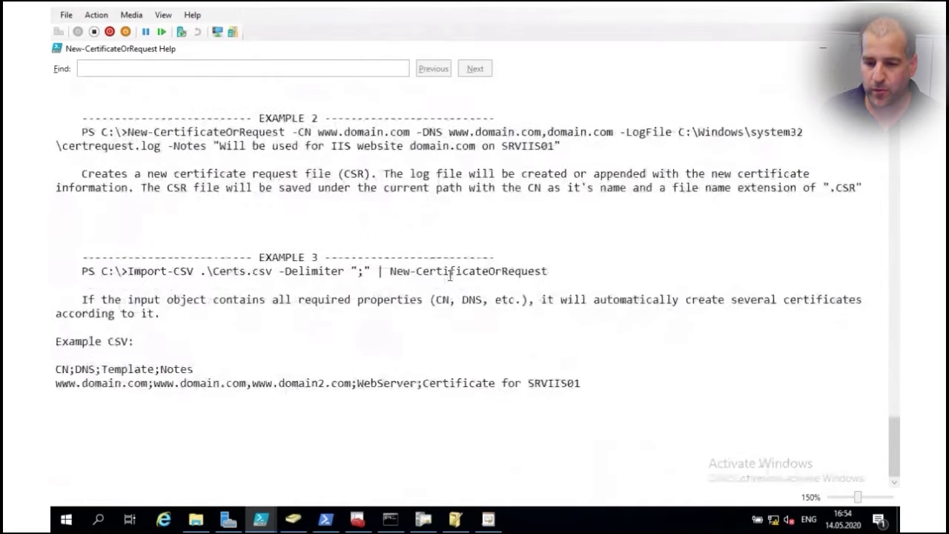
key(alt+F4)
- Open the graphical parameter form for the cmdlet by running Show-Command New-CertificateOrRequest
text(show-c)
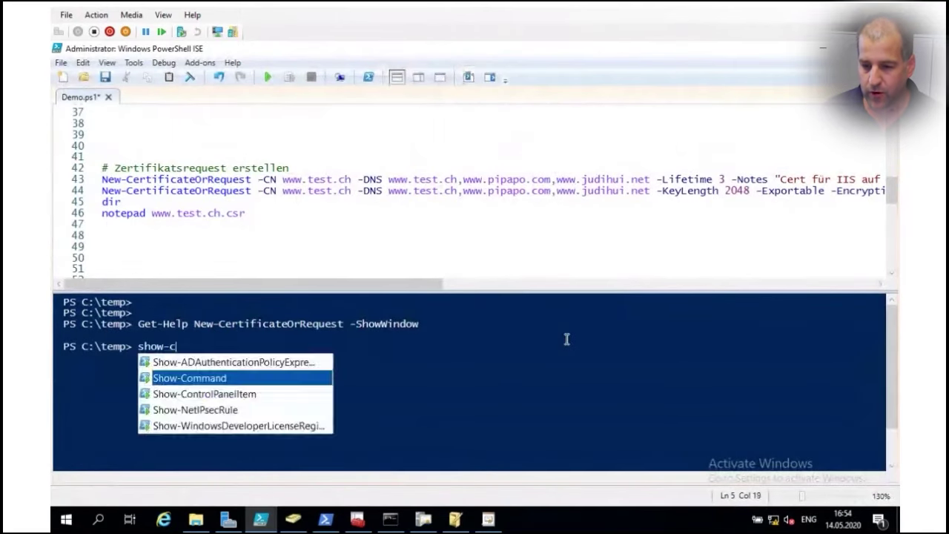
key(Tab)
text(n)
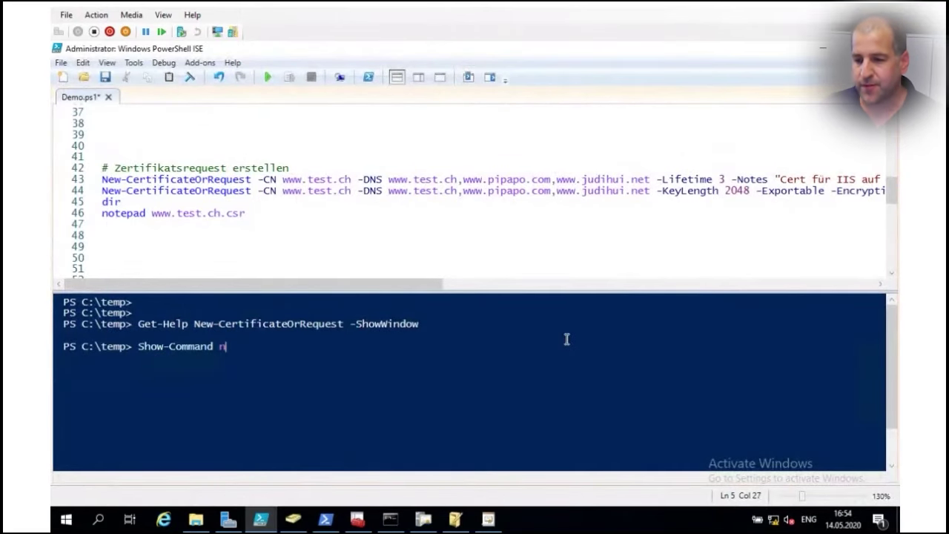
text(ew-cert)
key(Down)
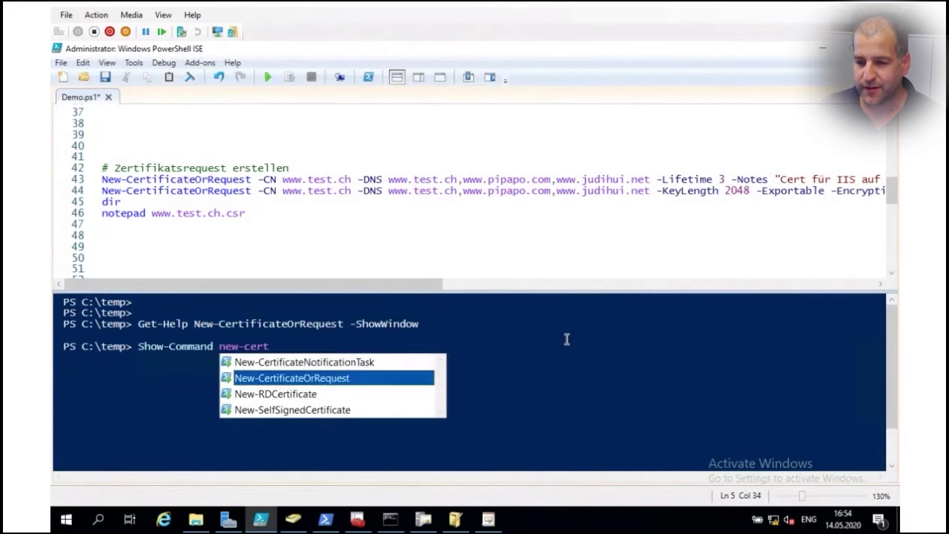
key(Return)
key(Return)
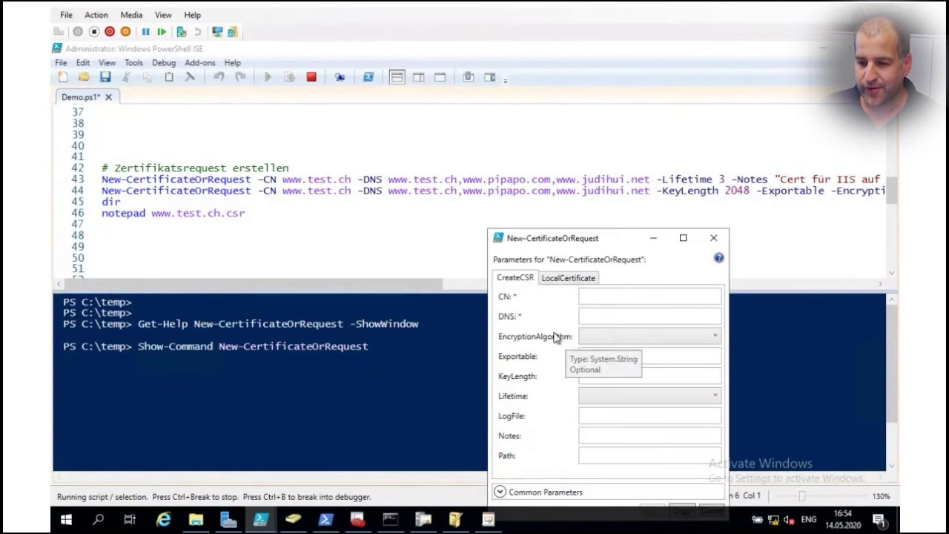
- Move the parameter form clear of the lower screen edge and inspect the EncryptionAlgorithm and Lifetime choices for CreateCSR
drag(572, 239, 412, 130)
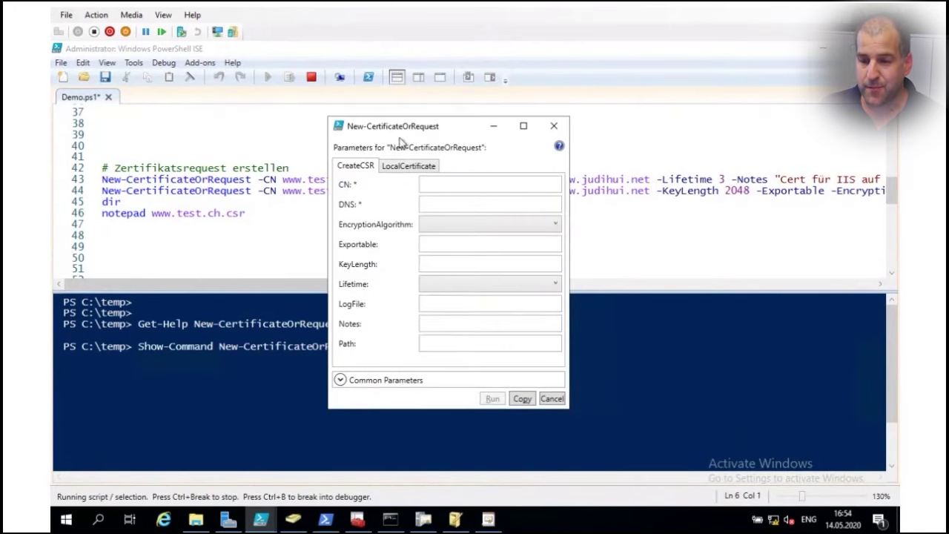
click(453, 226)
click(447, 239)
click(438, 287)
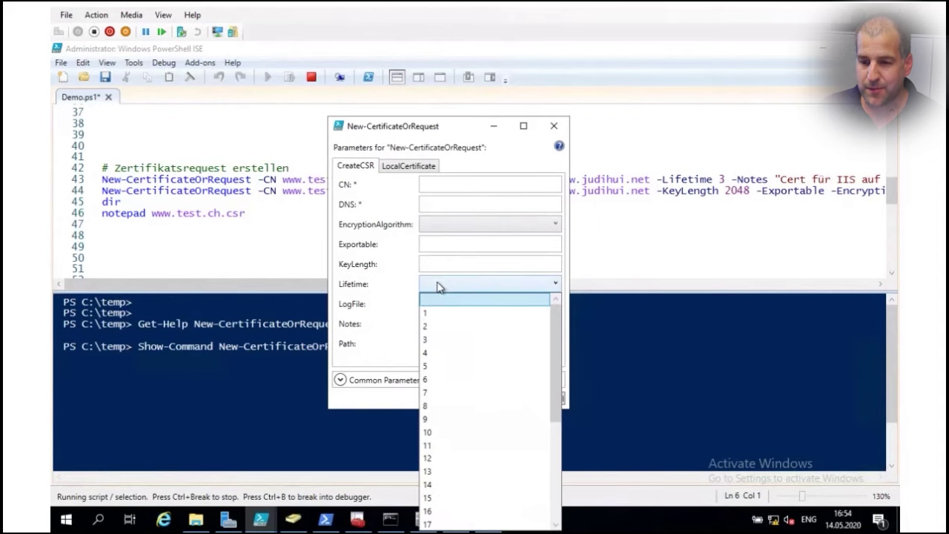
click(438, 287)
- Compare the CreateCSR and LocalCertificate parameter sets, and dismiss the form without running the cmdlet
click(396, 169)
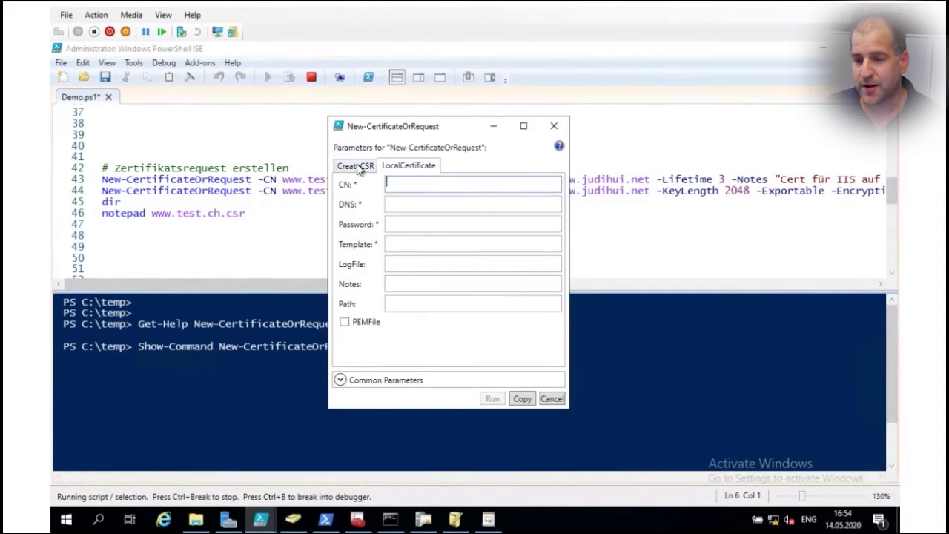
click(353, 169)
click(404, 169)
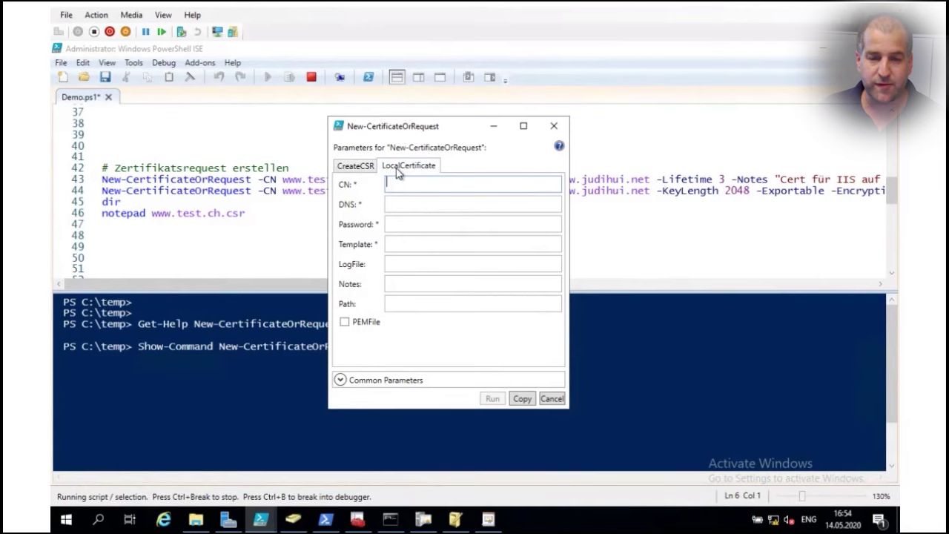
click(359, 170)
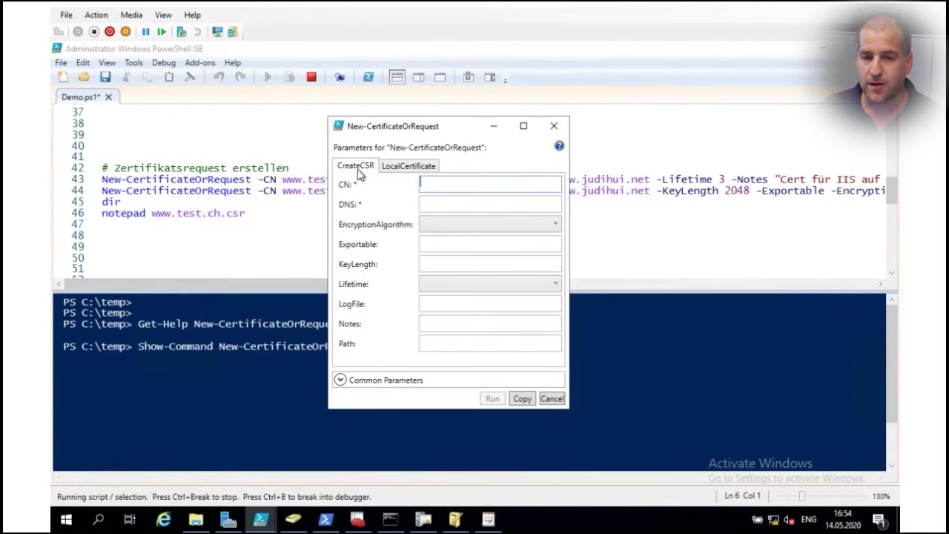
click(406, 169)
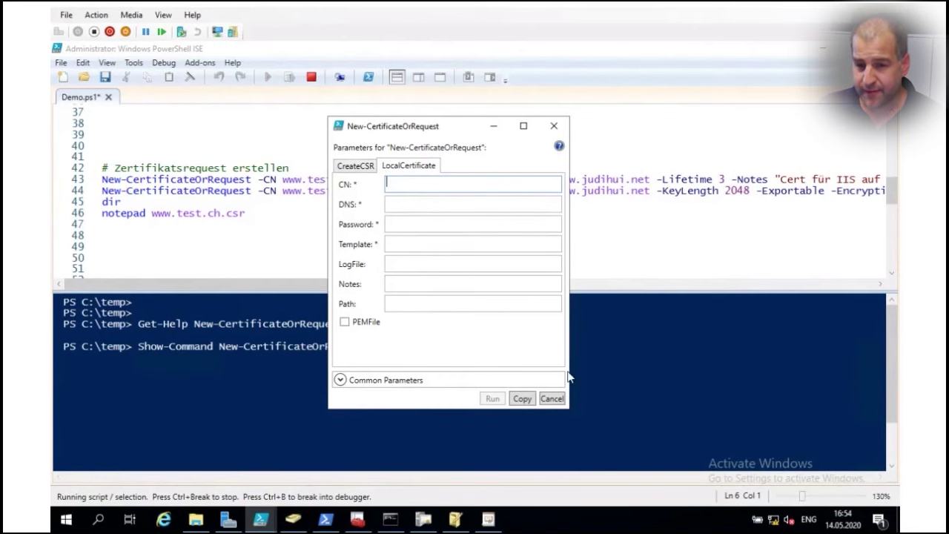
click(551, 398)
- Clear the console and open Certs.csv in Notepad by running line 57 of the pipeline section
click(205, 193)
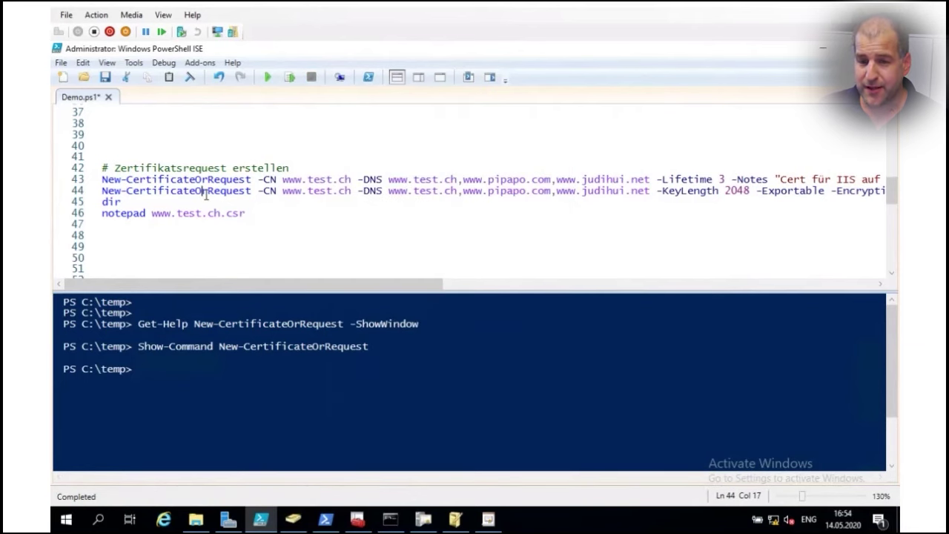
scroll(206, 195, down, 5)
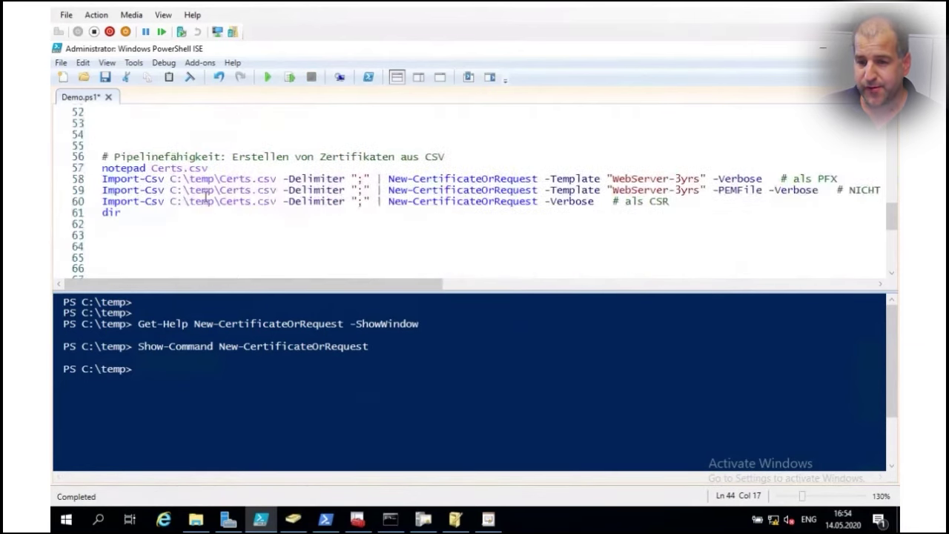
scroll(206, 195, down, 1)
click(81, 136)
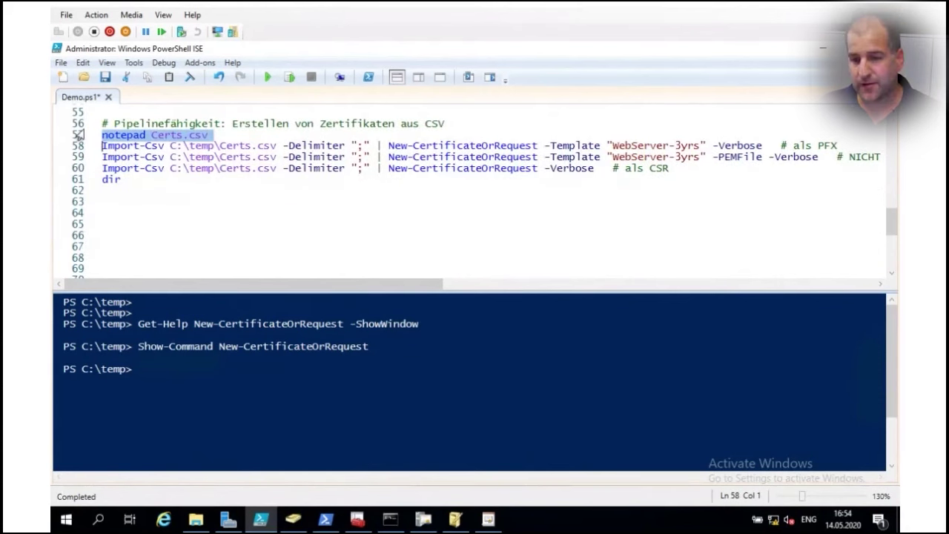
click(190, 77)
click(290, 77)
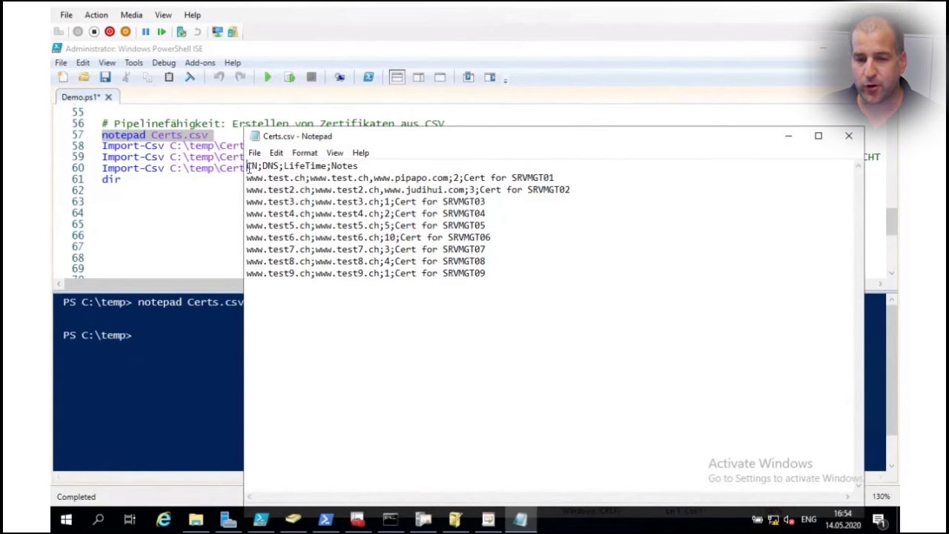
- Review the CN;DNS;LifeTime;Notes header and the entries of Certs.csv, and close Notepad
double_click(266, 166)
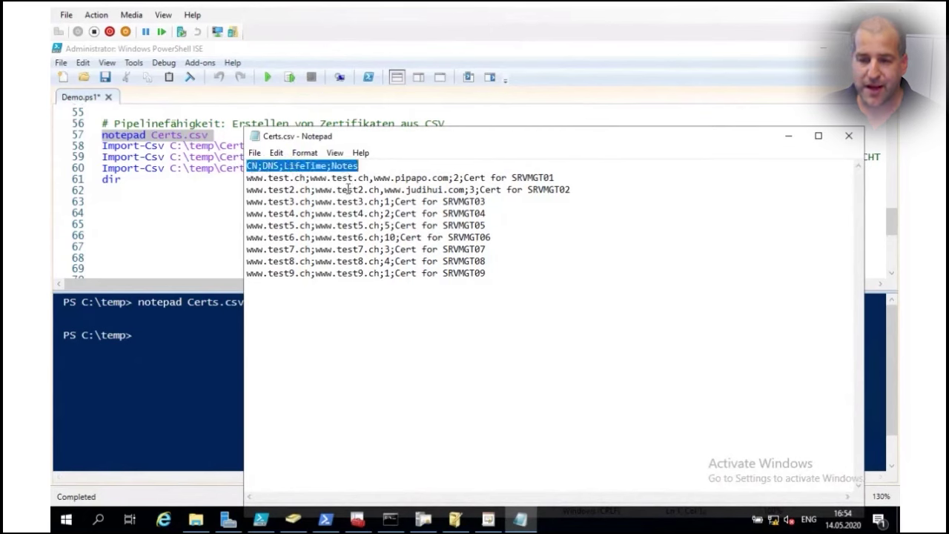
click(365, 190)
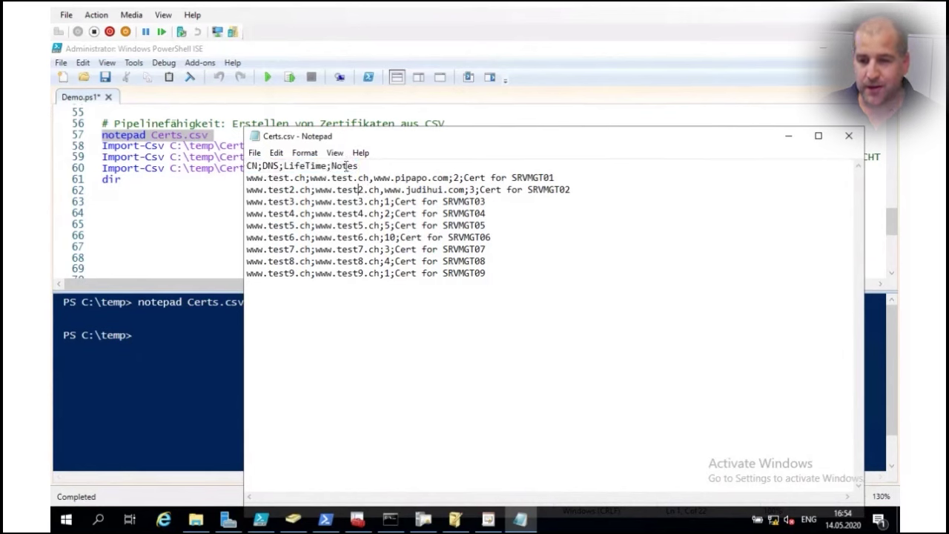
click(380, 168)
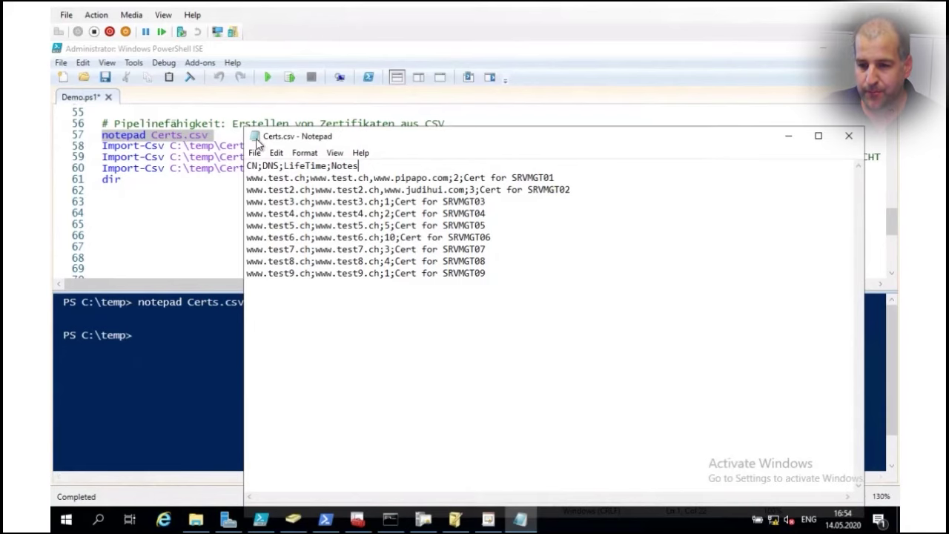
double_click(256, 138)
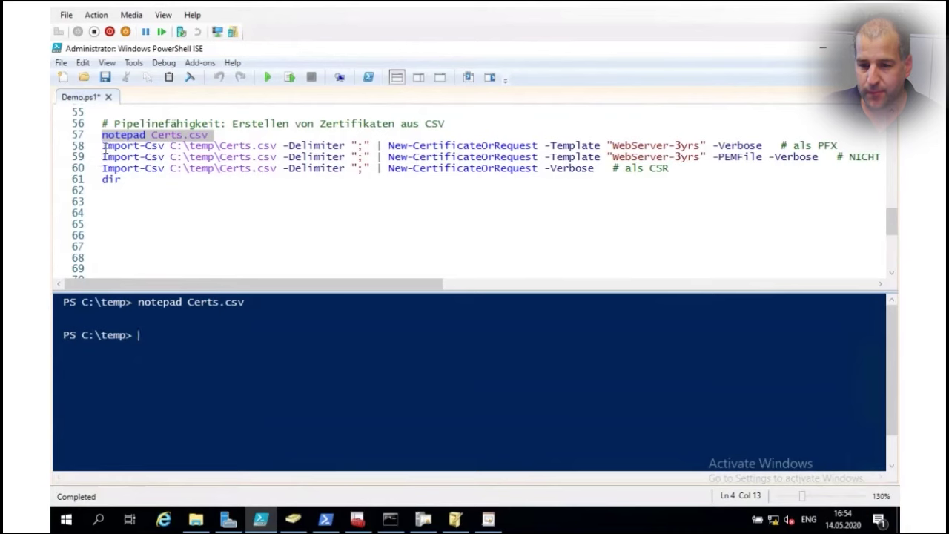
- Run only the Import-Csv C:\temp\Certs.csv -Delimiter ";" part of line 58 to list the CSV entries
drag(105, 148, 369, 146)
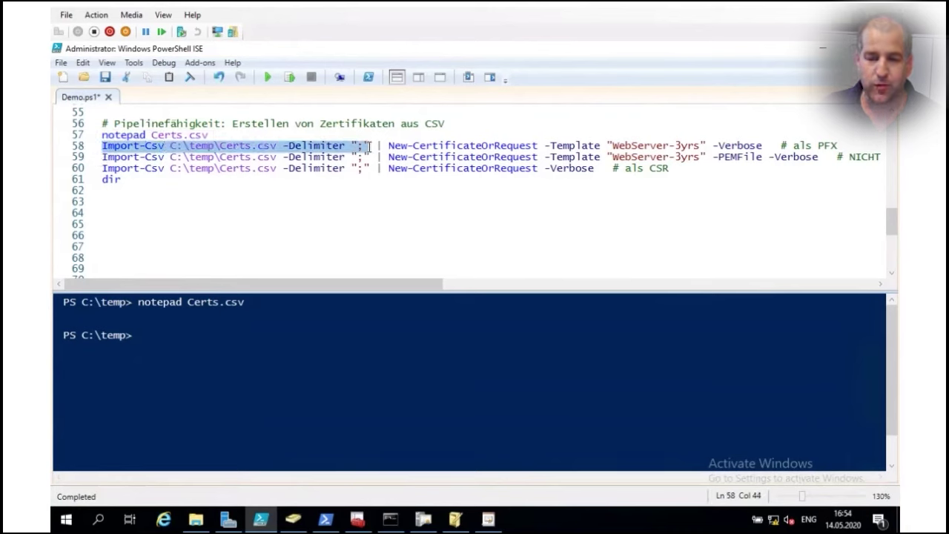
click(291, 79)
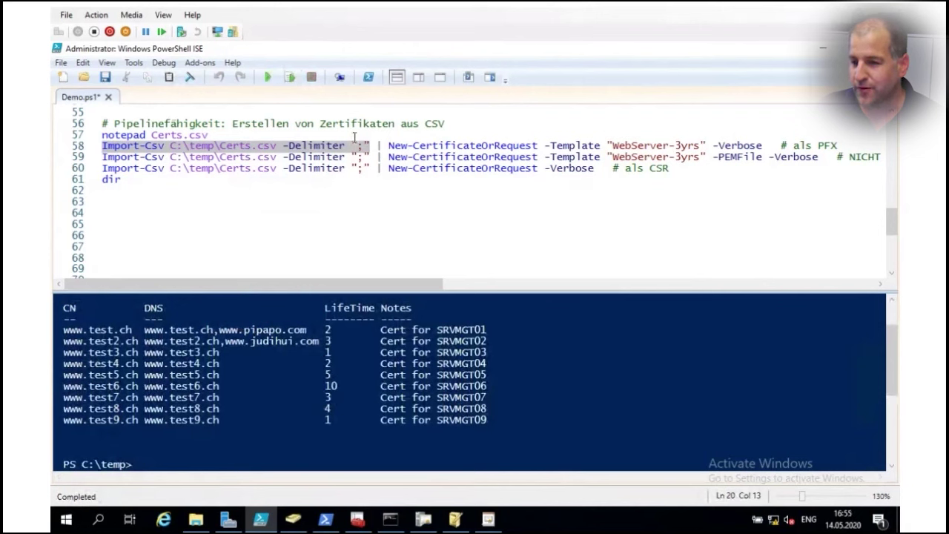
click(395, 138)
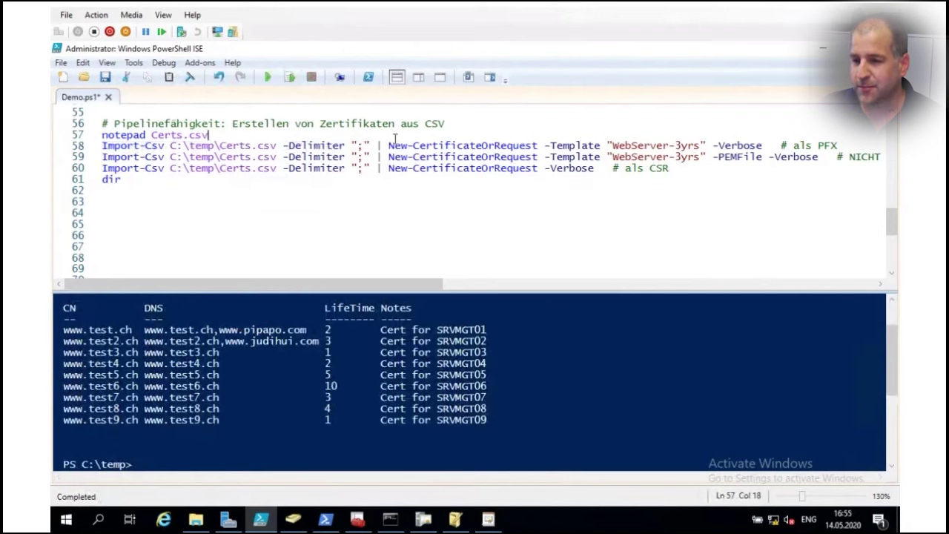
- In a cleared console, run line 58 to create PFX certificates from Certs.csv, supplying the certificate password, and list the folder with dir
click(66, 147)
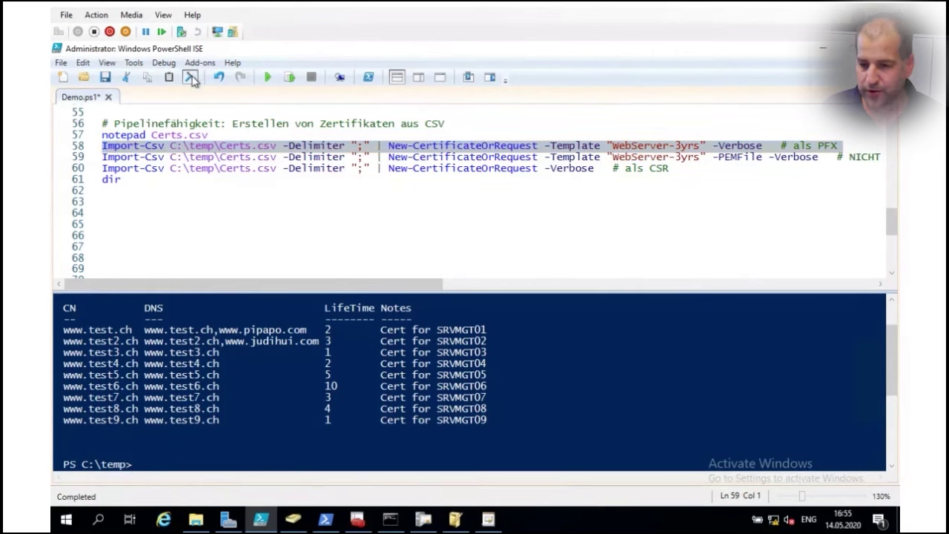
click(190, 77)
click(290, 77)
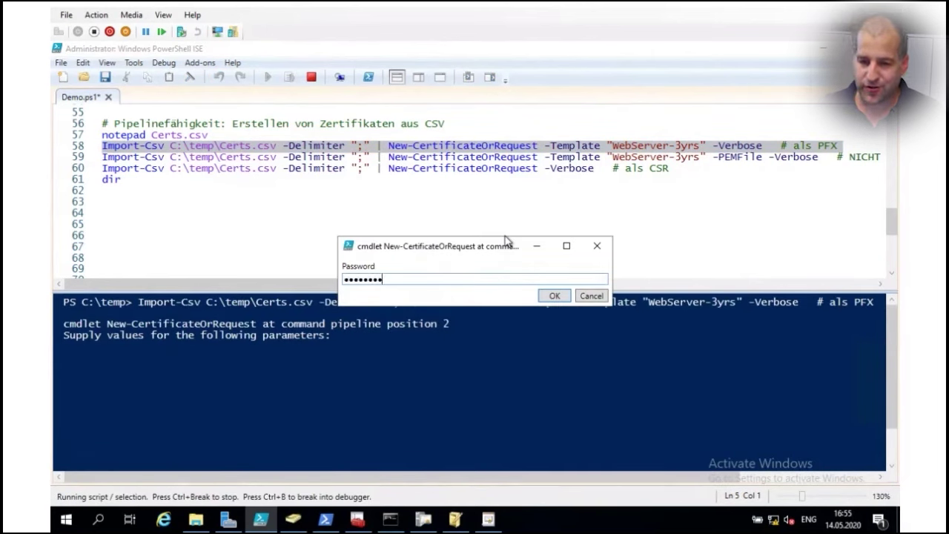
key(Return)
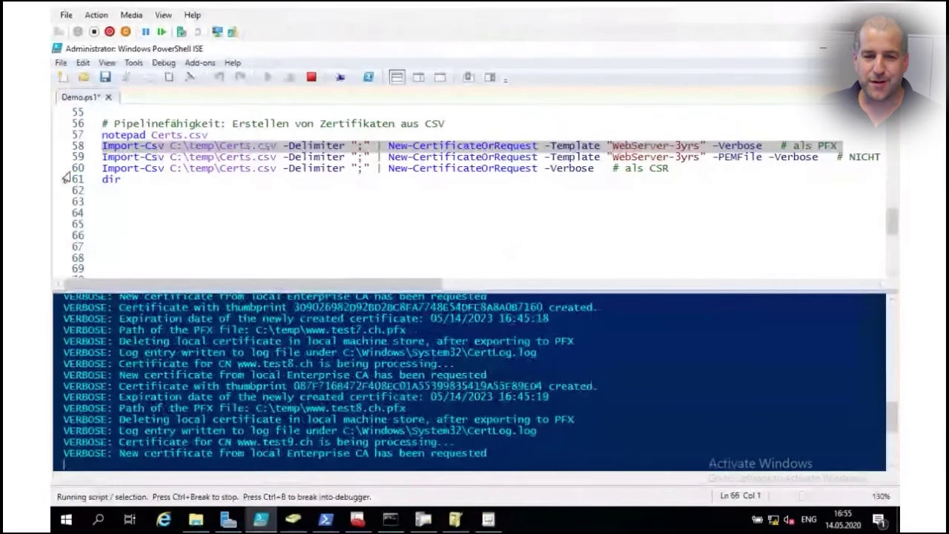
click(66, 179)
click(291, 77)
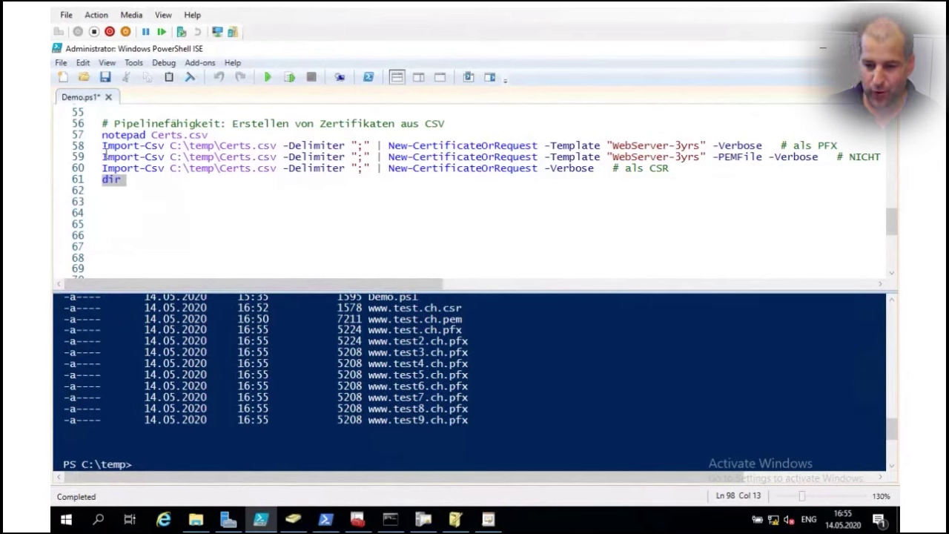
click(79, 157)
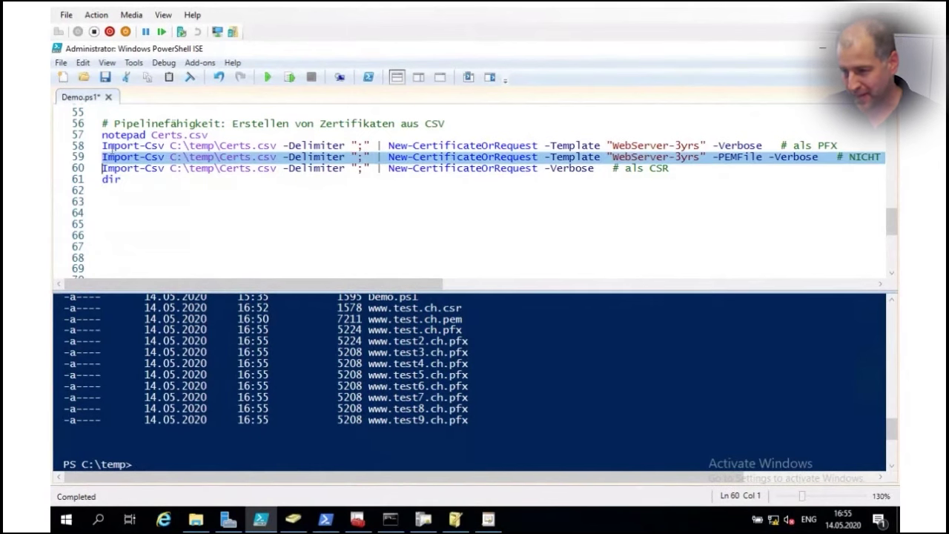
click(290, 77)
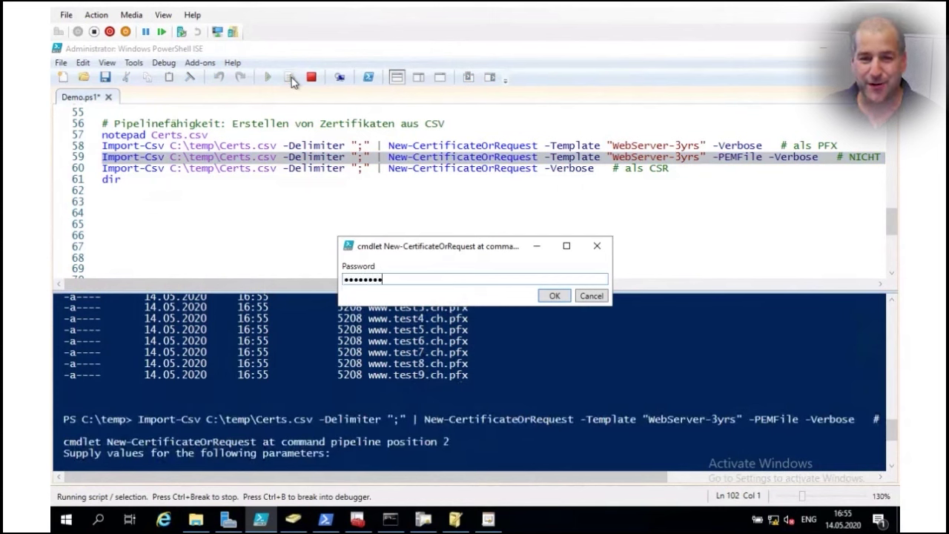
click(591, 296)
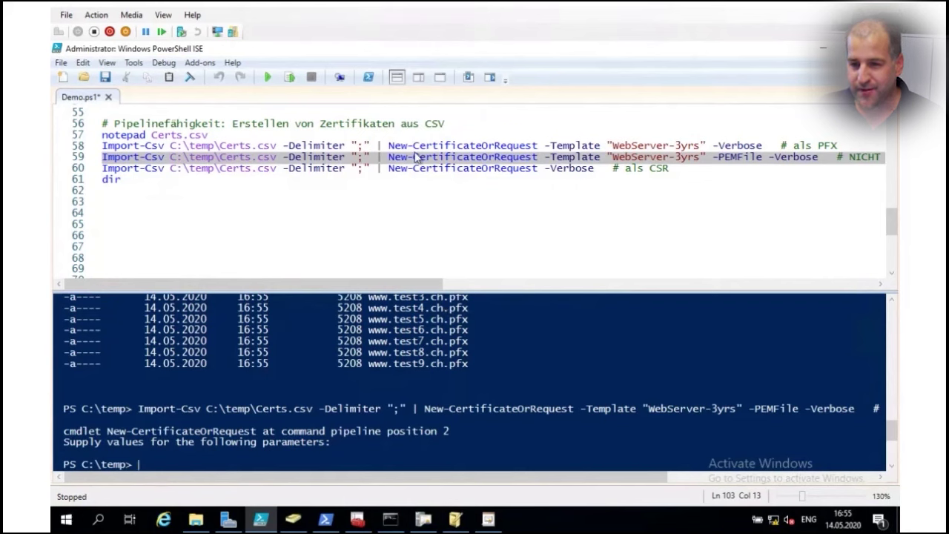
click(74, 169)
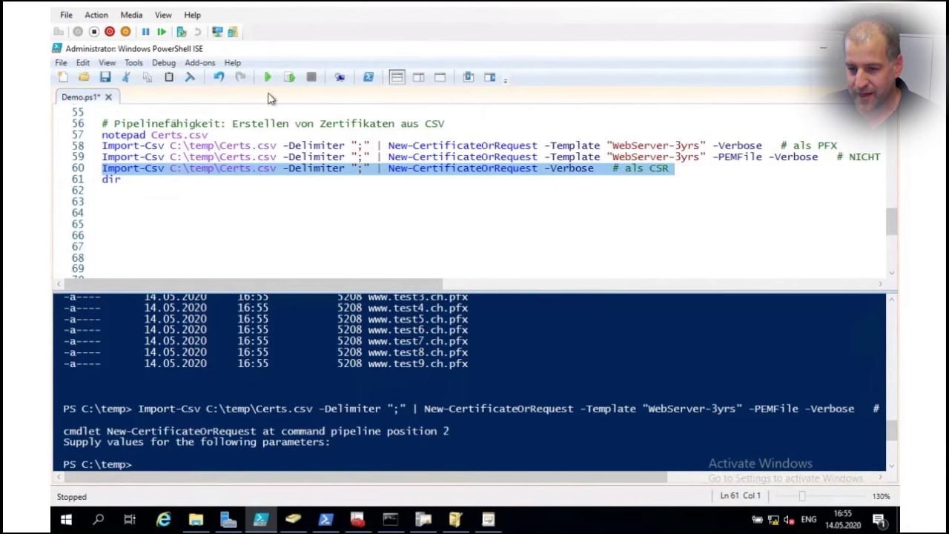
click(290, 78)
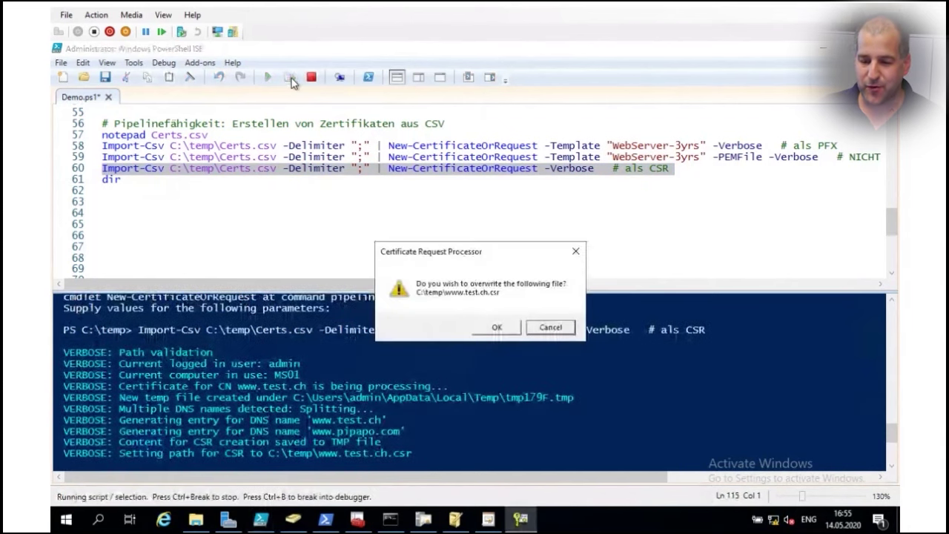
click(494, 327)
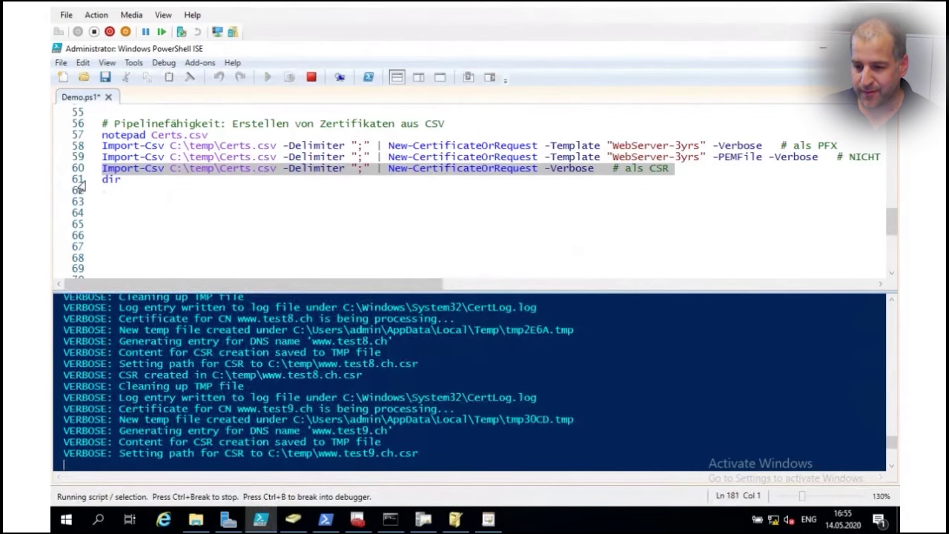
double_click(112, 179)
click(289, 77)
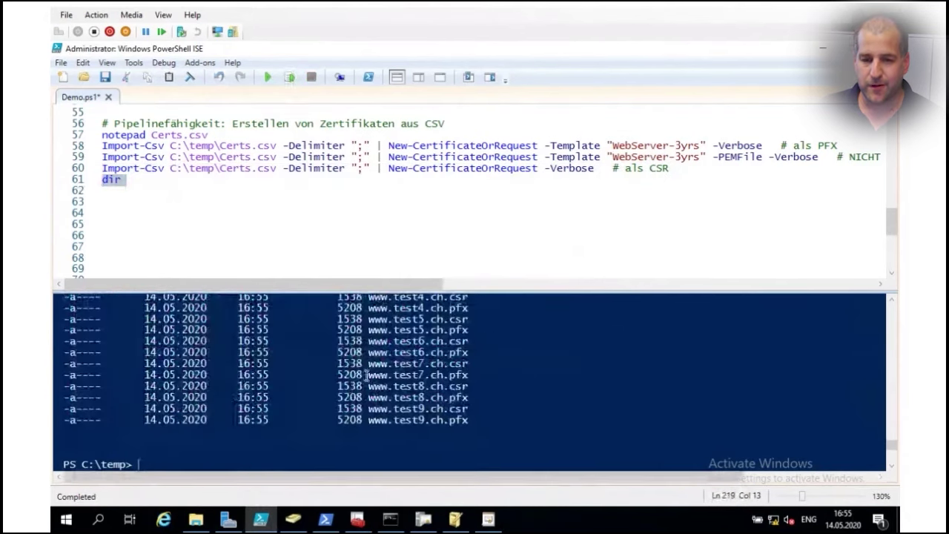
key(BackSpace)
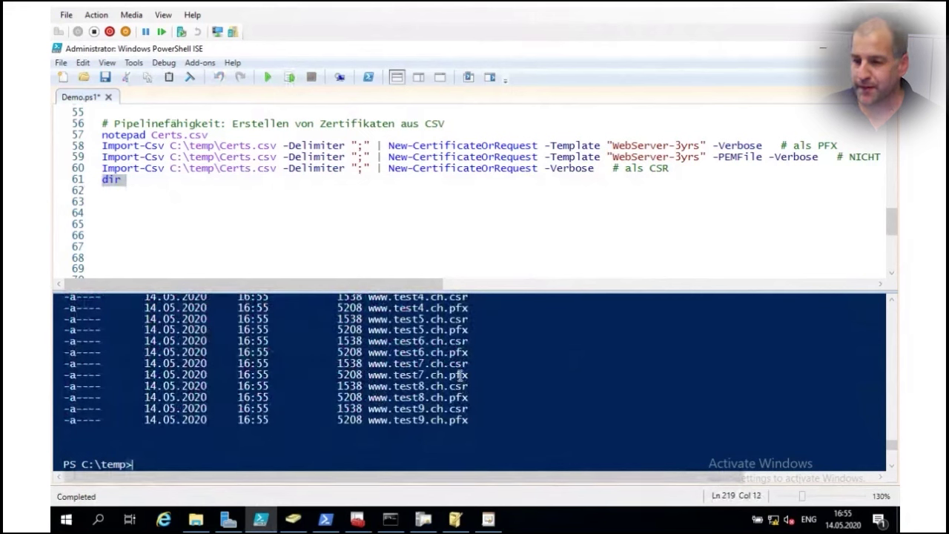
double_click(460, 386)
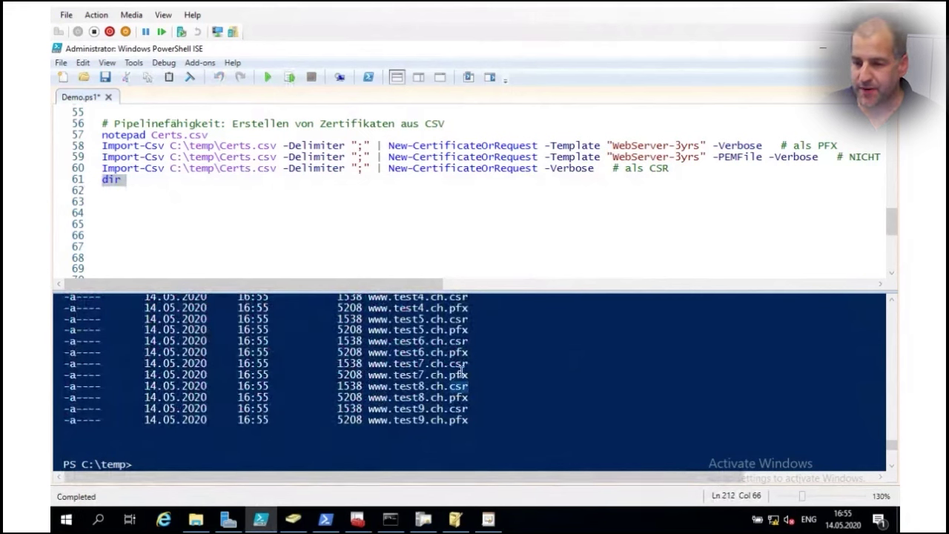
click(279, 252)
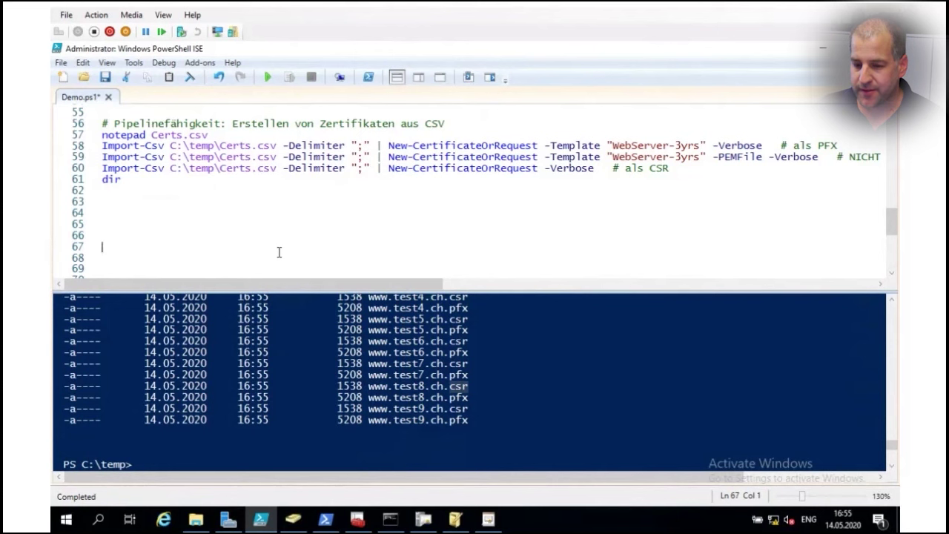
scroll(278, 253, up, 2)
scroll(278, 253, down, 1)
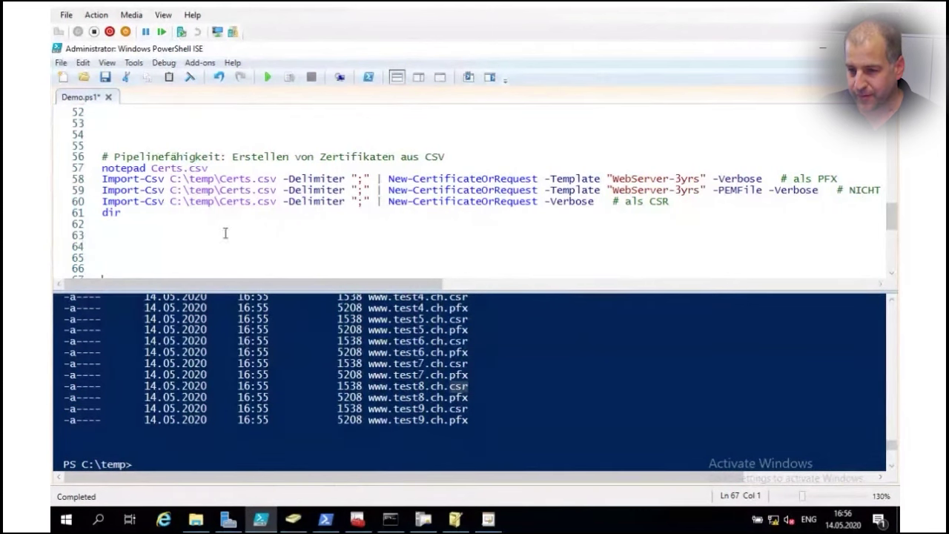
click(85, 166)
click(288, 78)
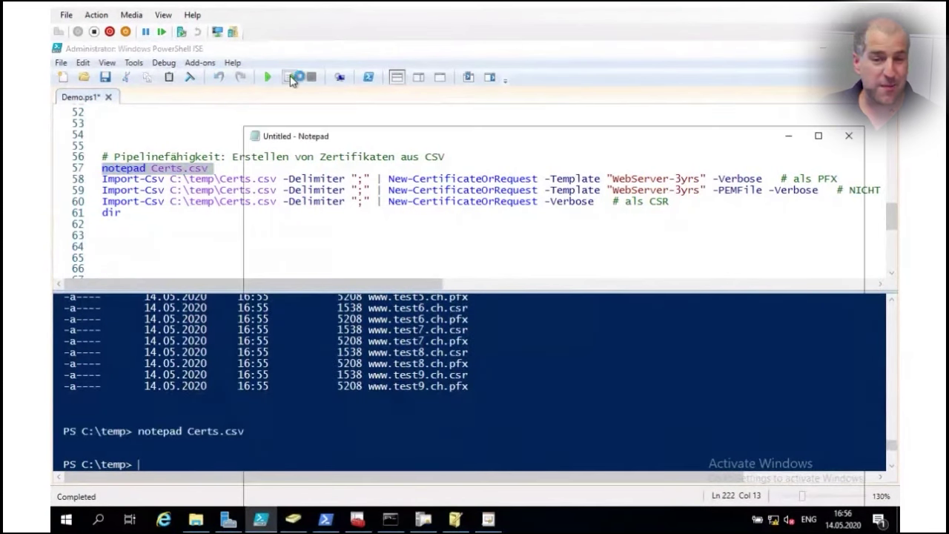
drag(465, 177, 576, 181)
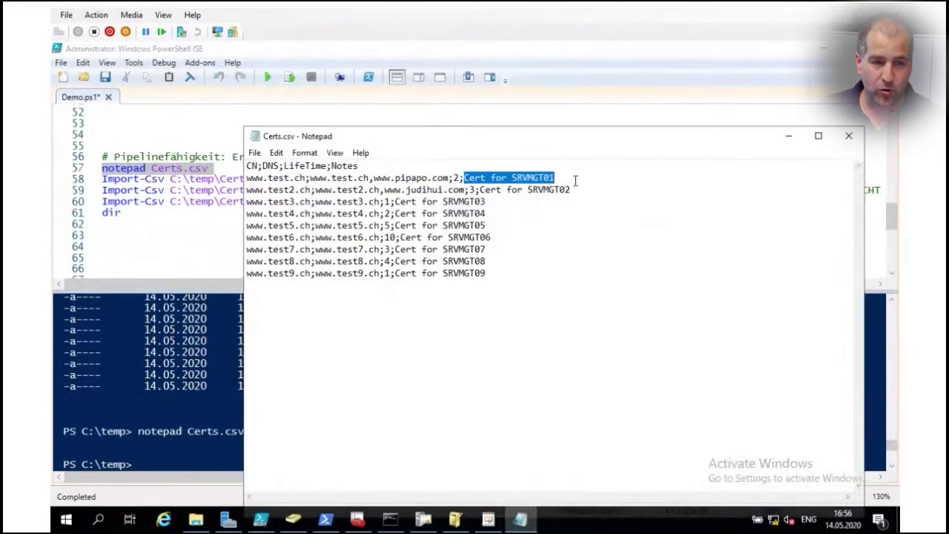
click(850, 137)
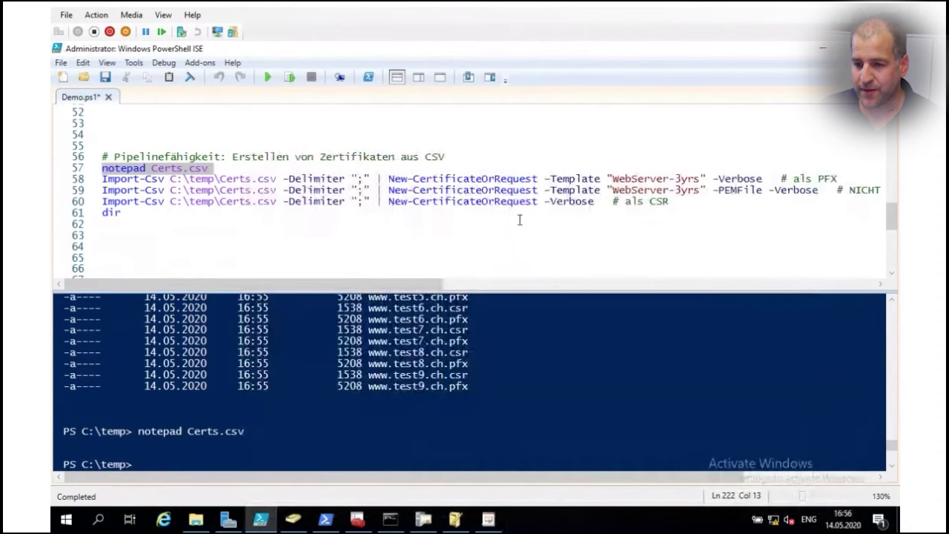
- Find the -Notes parameter of the New-CertificateOrRequest command on line 43 in the certificate request section
scroll(520, 219, up, 3)
scroll(520, 220, up, 2)
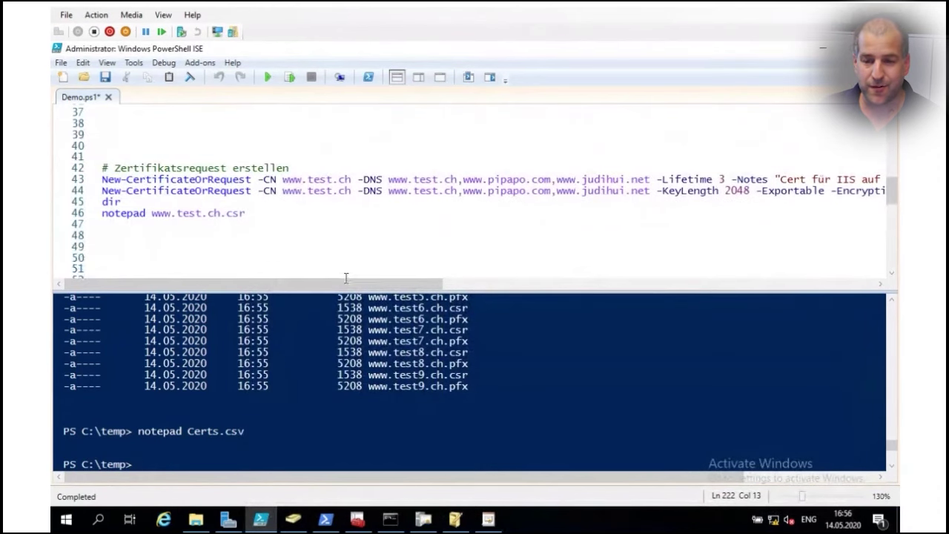
drag(355, 284, 457, 289)
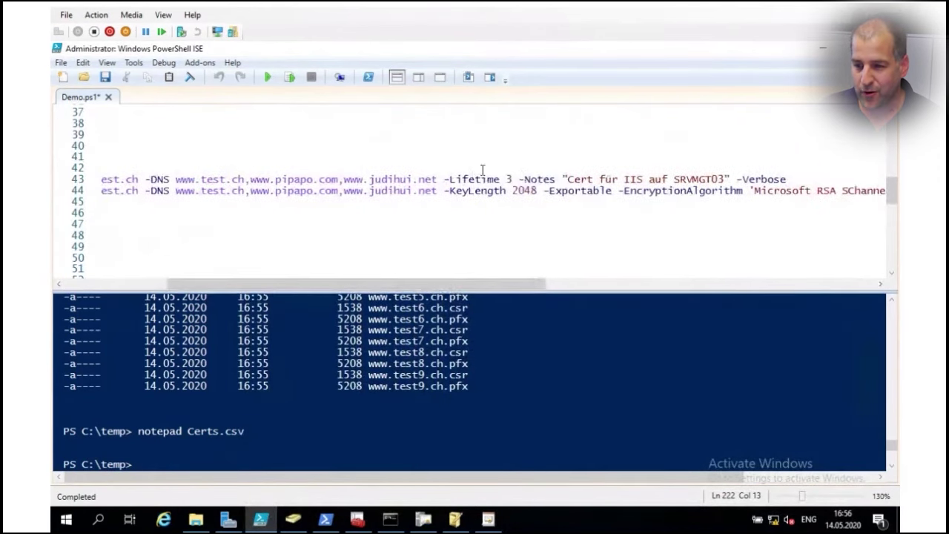
click(531, 181)
double_click(531, 181)
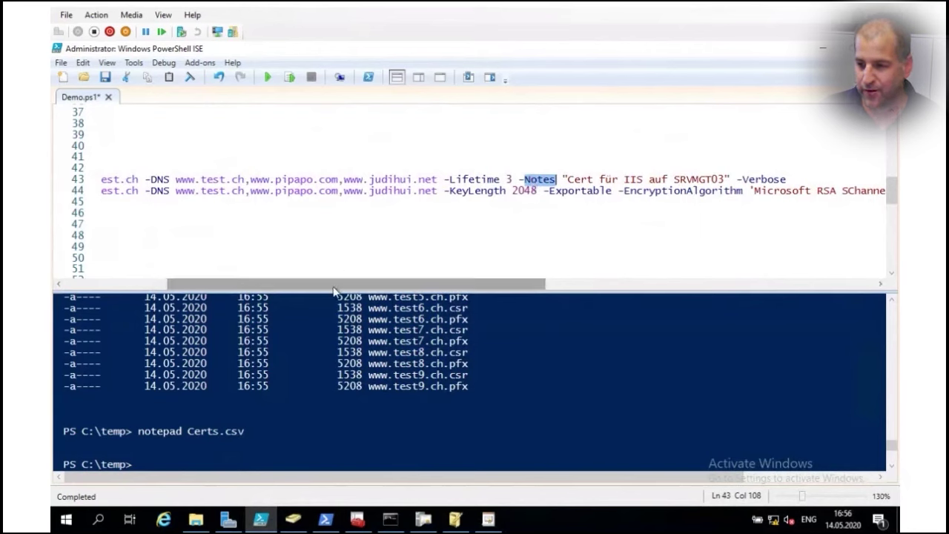
- Insert the -LogFile parameter before -Verbose on line 43, and remove it again
click(732, 180)
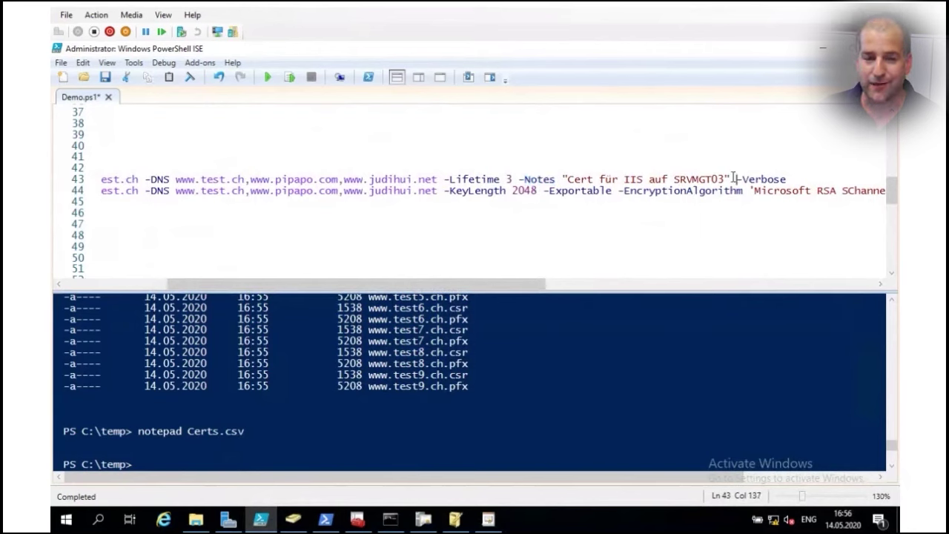
text(-lo)
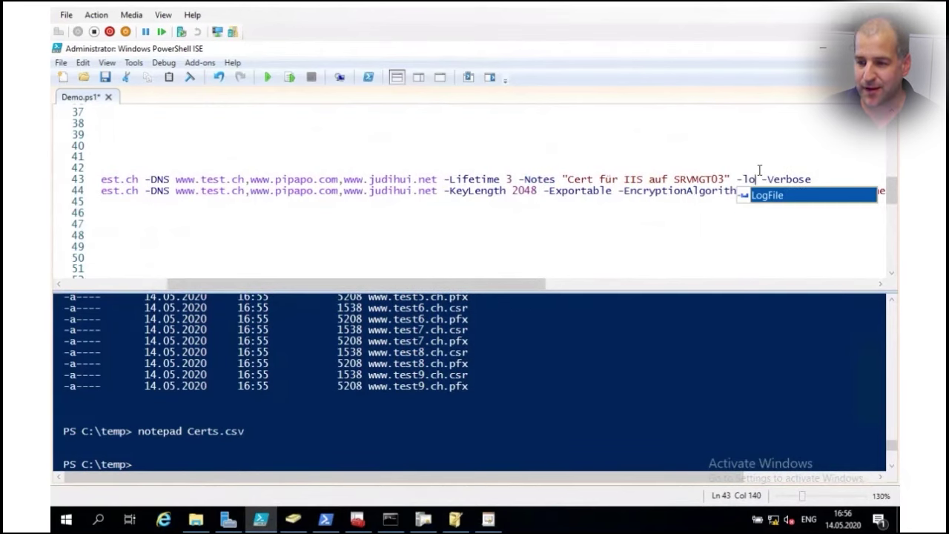
key(Tab)
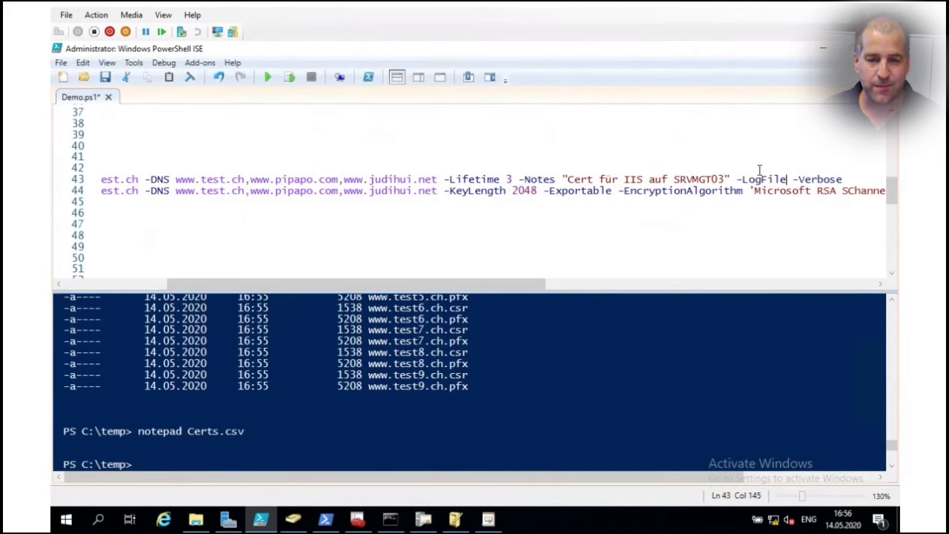
key(BackSpace)
key(BackSpace)
key(BackSpace)
key(BackSpace)
key(BackSpace)
key(BackSpace)
key(BackSpace)
key(BackSpace)
key(BackSpace)
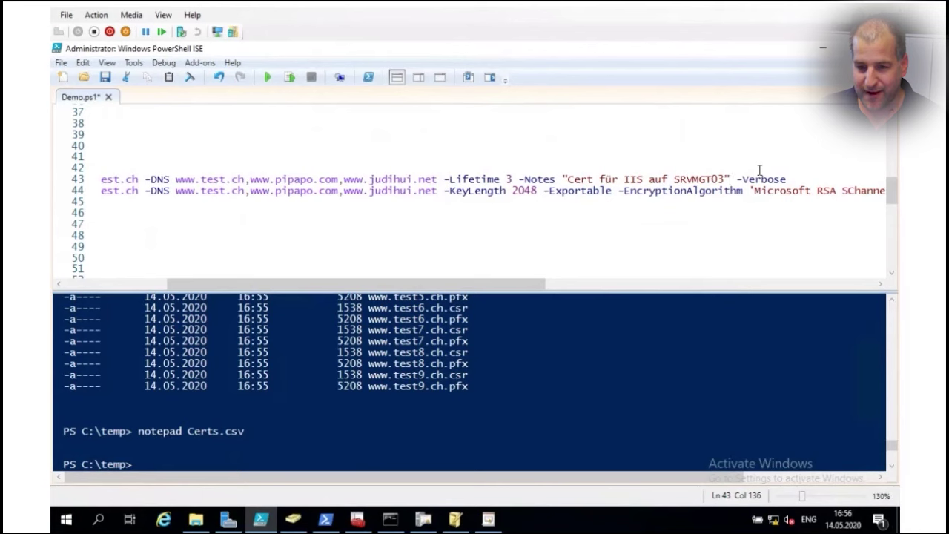
- Run Get-CertLog on line 72 to open the certificate log in a grid view, and maximize the grid window
click(138, 213)
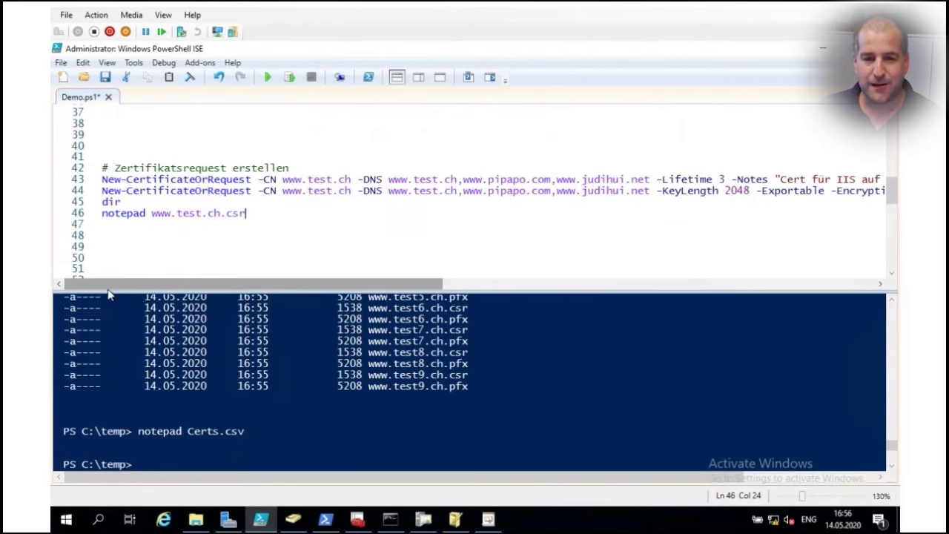
scroll(108, 232, down, 9)
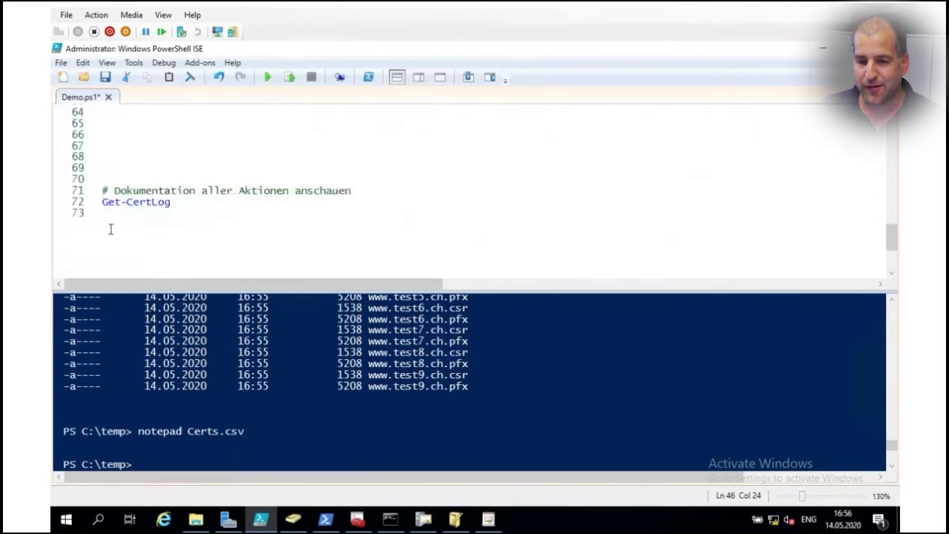
click(79, 208)
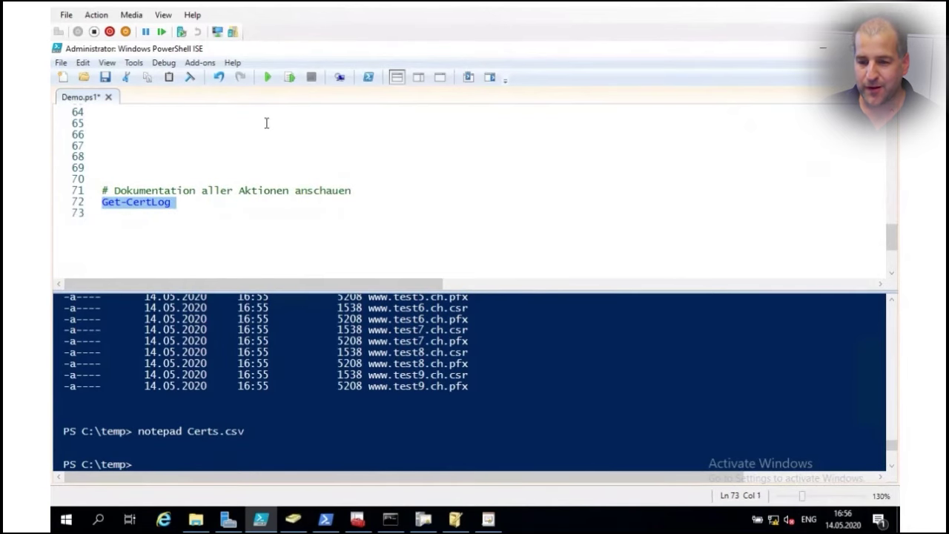
click(291, 78)
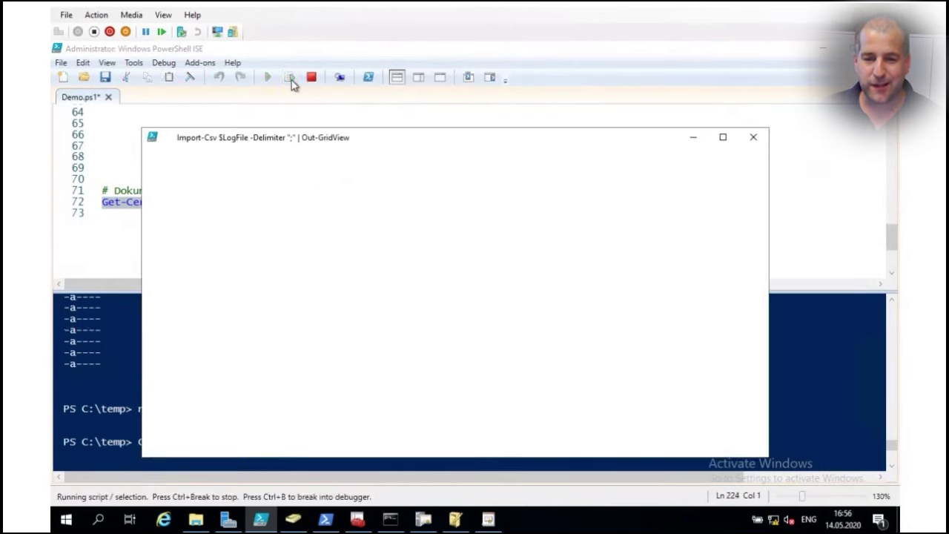
double_click(303, 140)
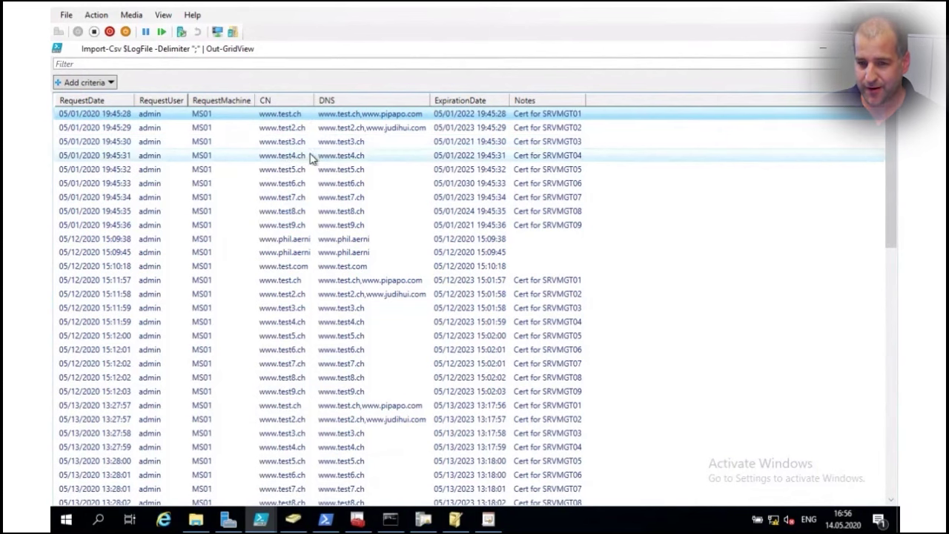
- Examine the certificate log entries, including request user, machine, CN, DNS names, expiration date and notes
scroll(379, 193, down, 15)
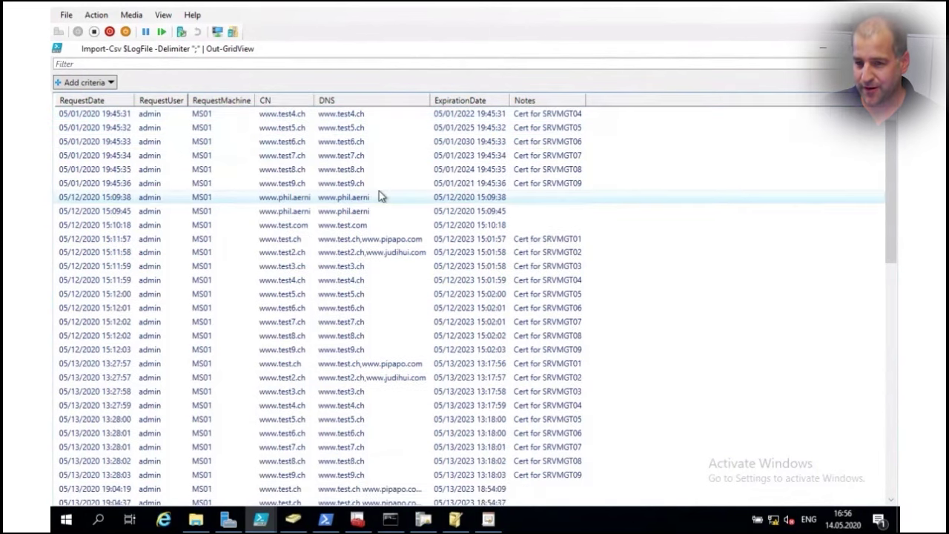
scroll(379, 191, down, 3)
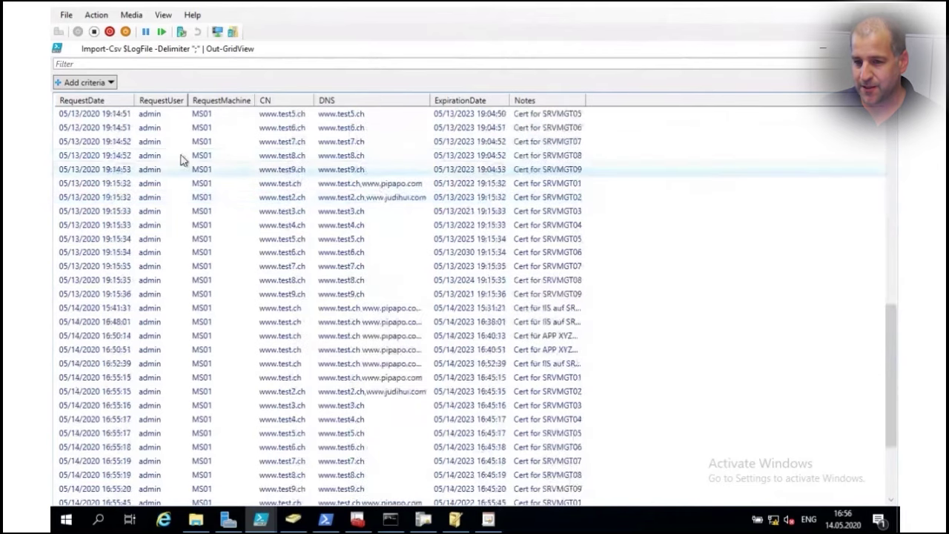
click(210, 141)
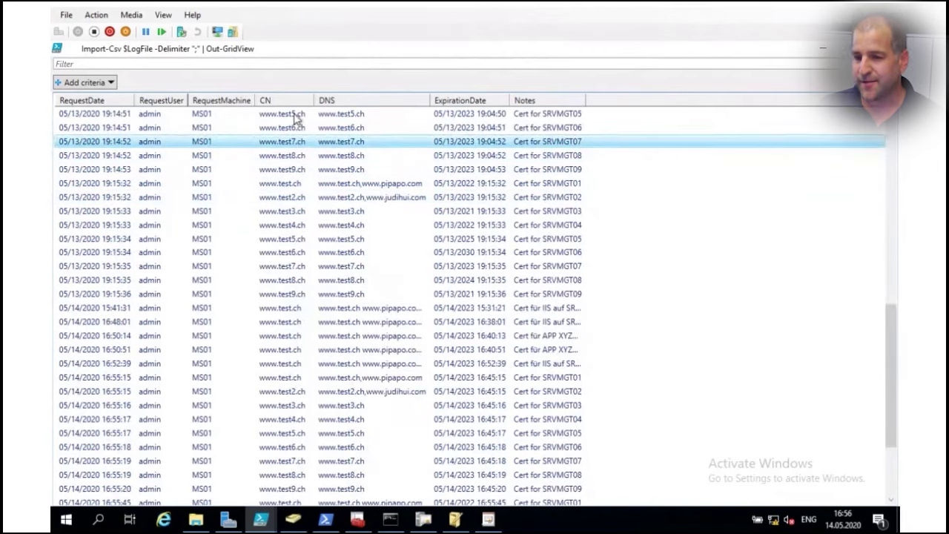
click(300, 155)
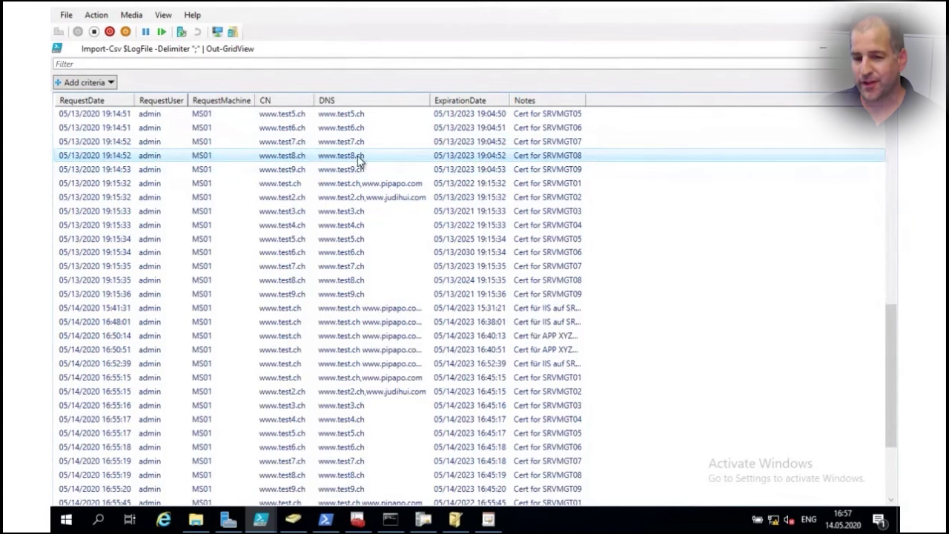
click(396, 185)
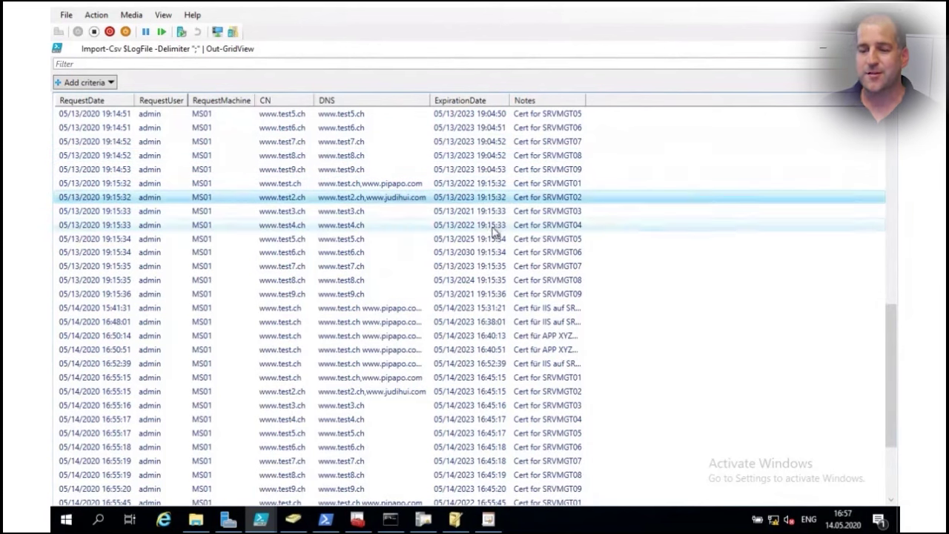